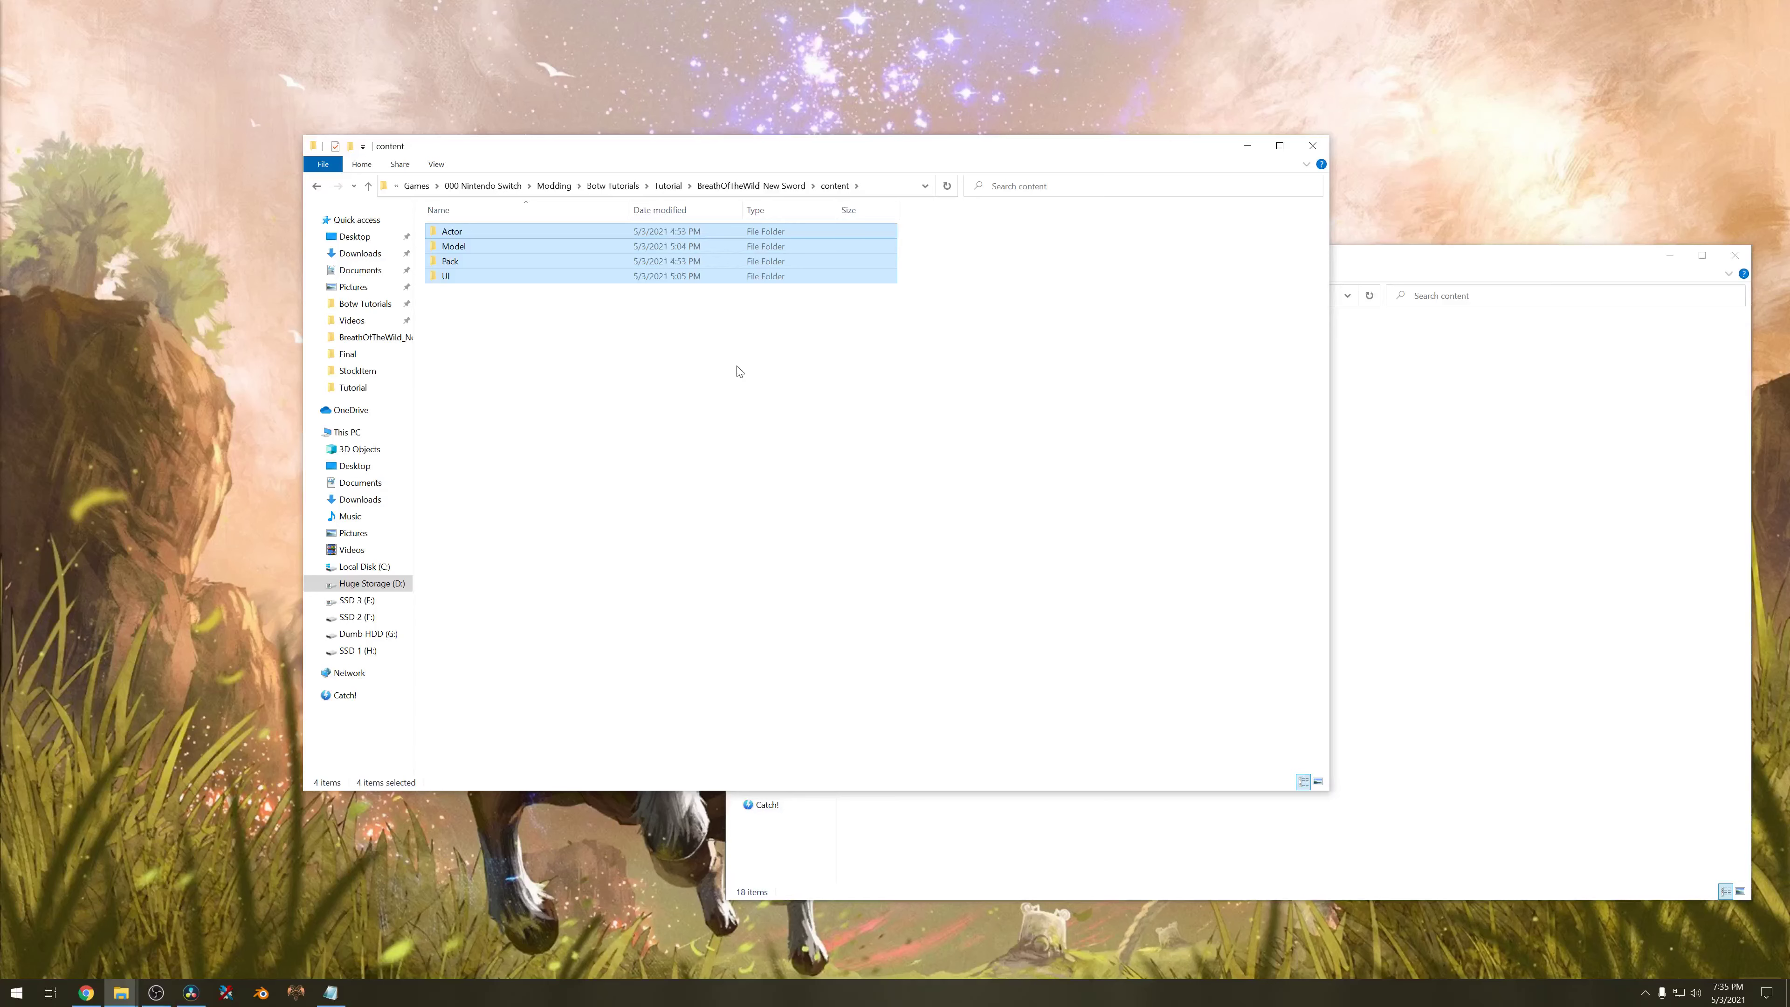
# Paste the copied Actor, Model, Pack and UI folders into the content folder of IceFiles.
pyautogui.click(1379, 371)
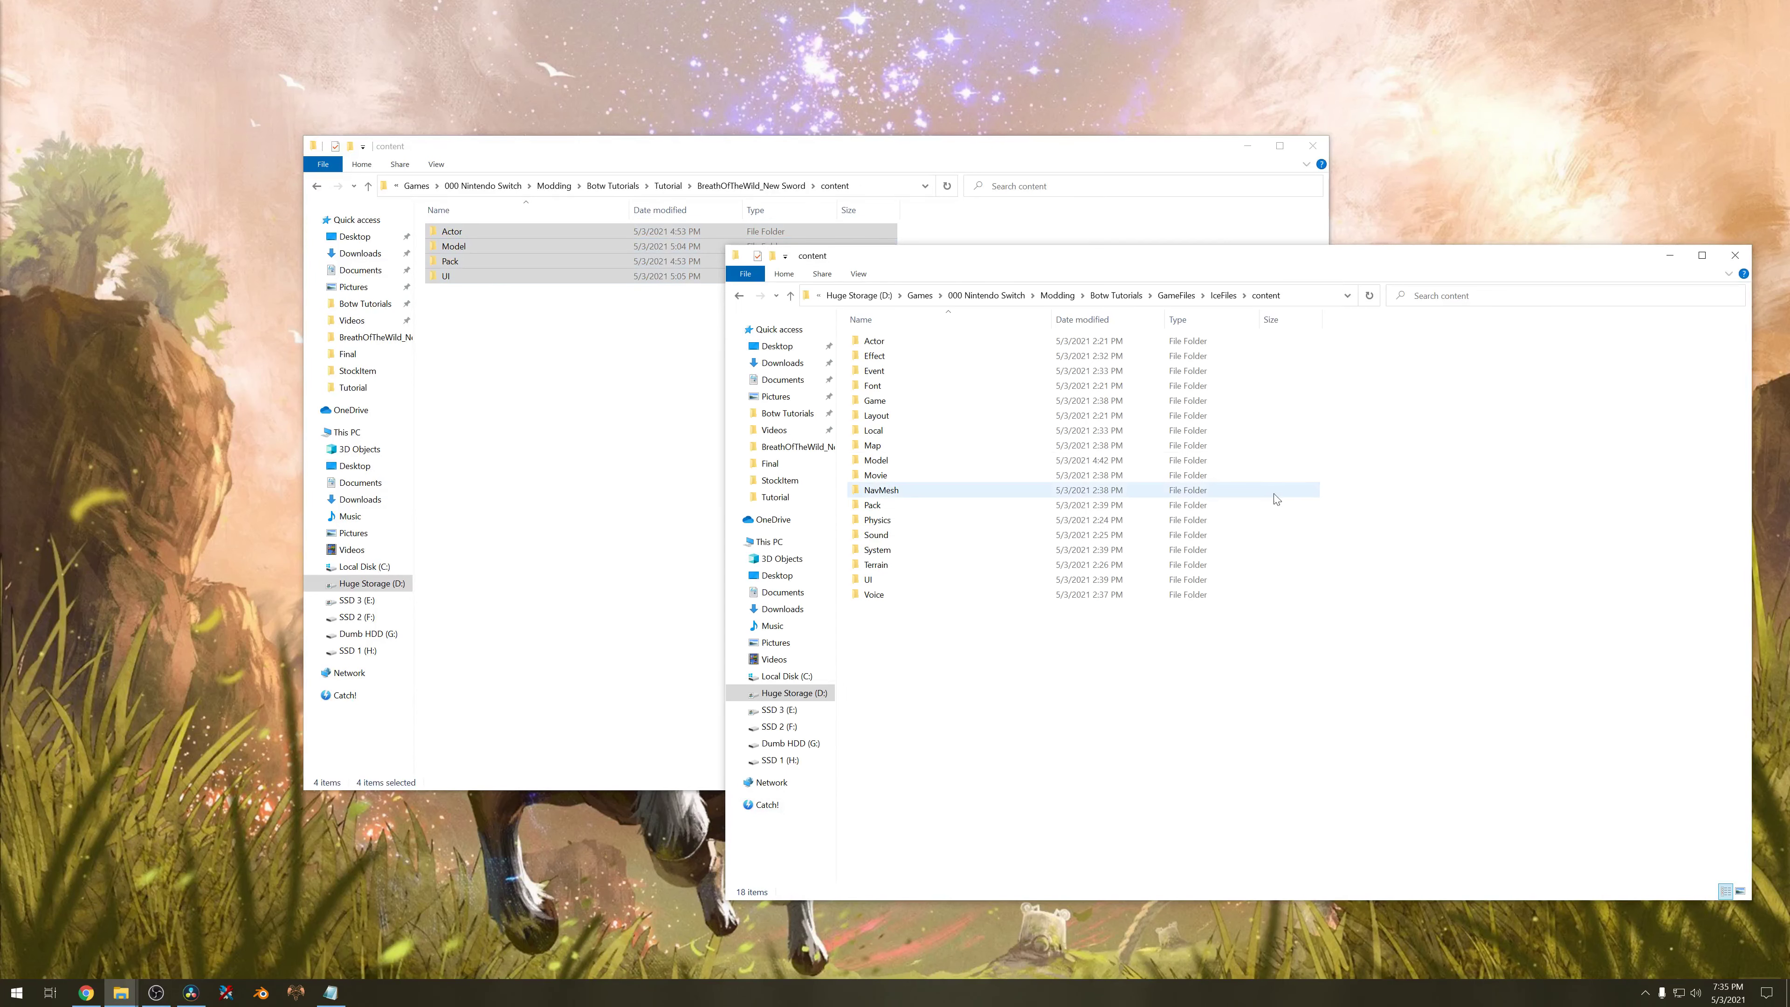
pyautogui.hotkey('ctrl', 'v')
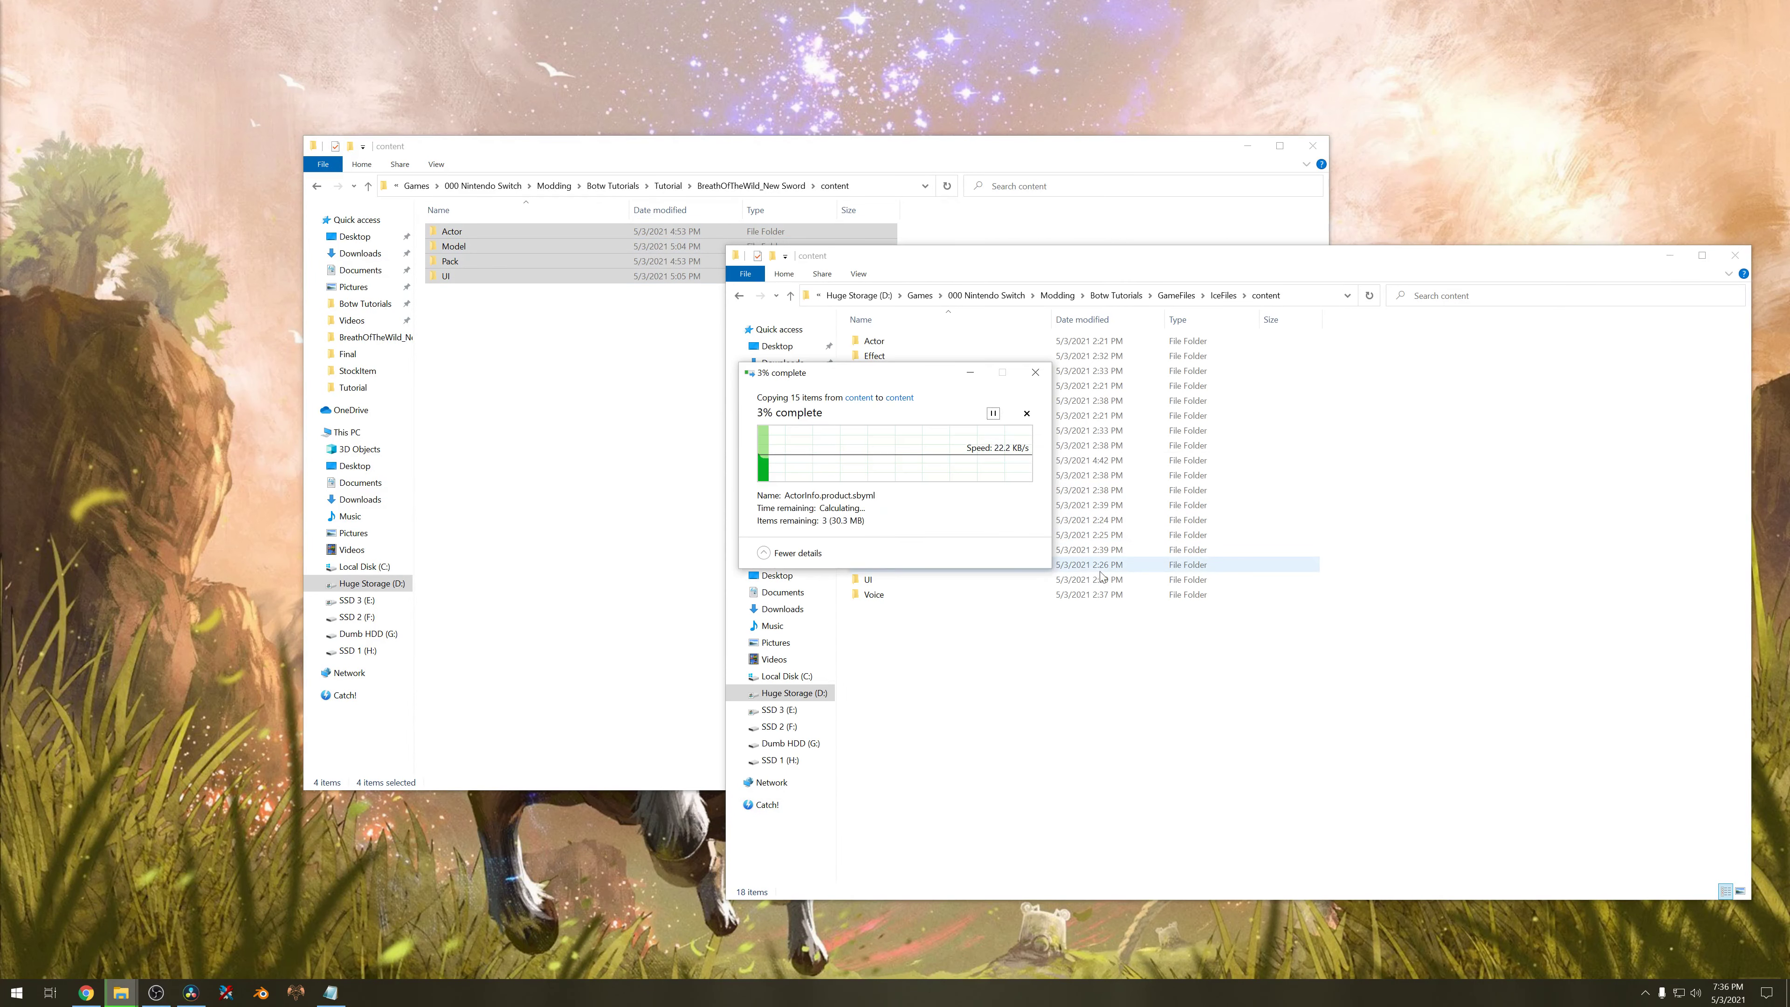
pyautogui.click(898, 444)
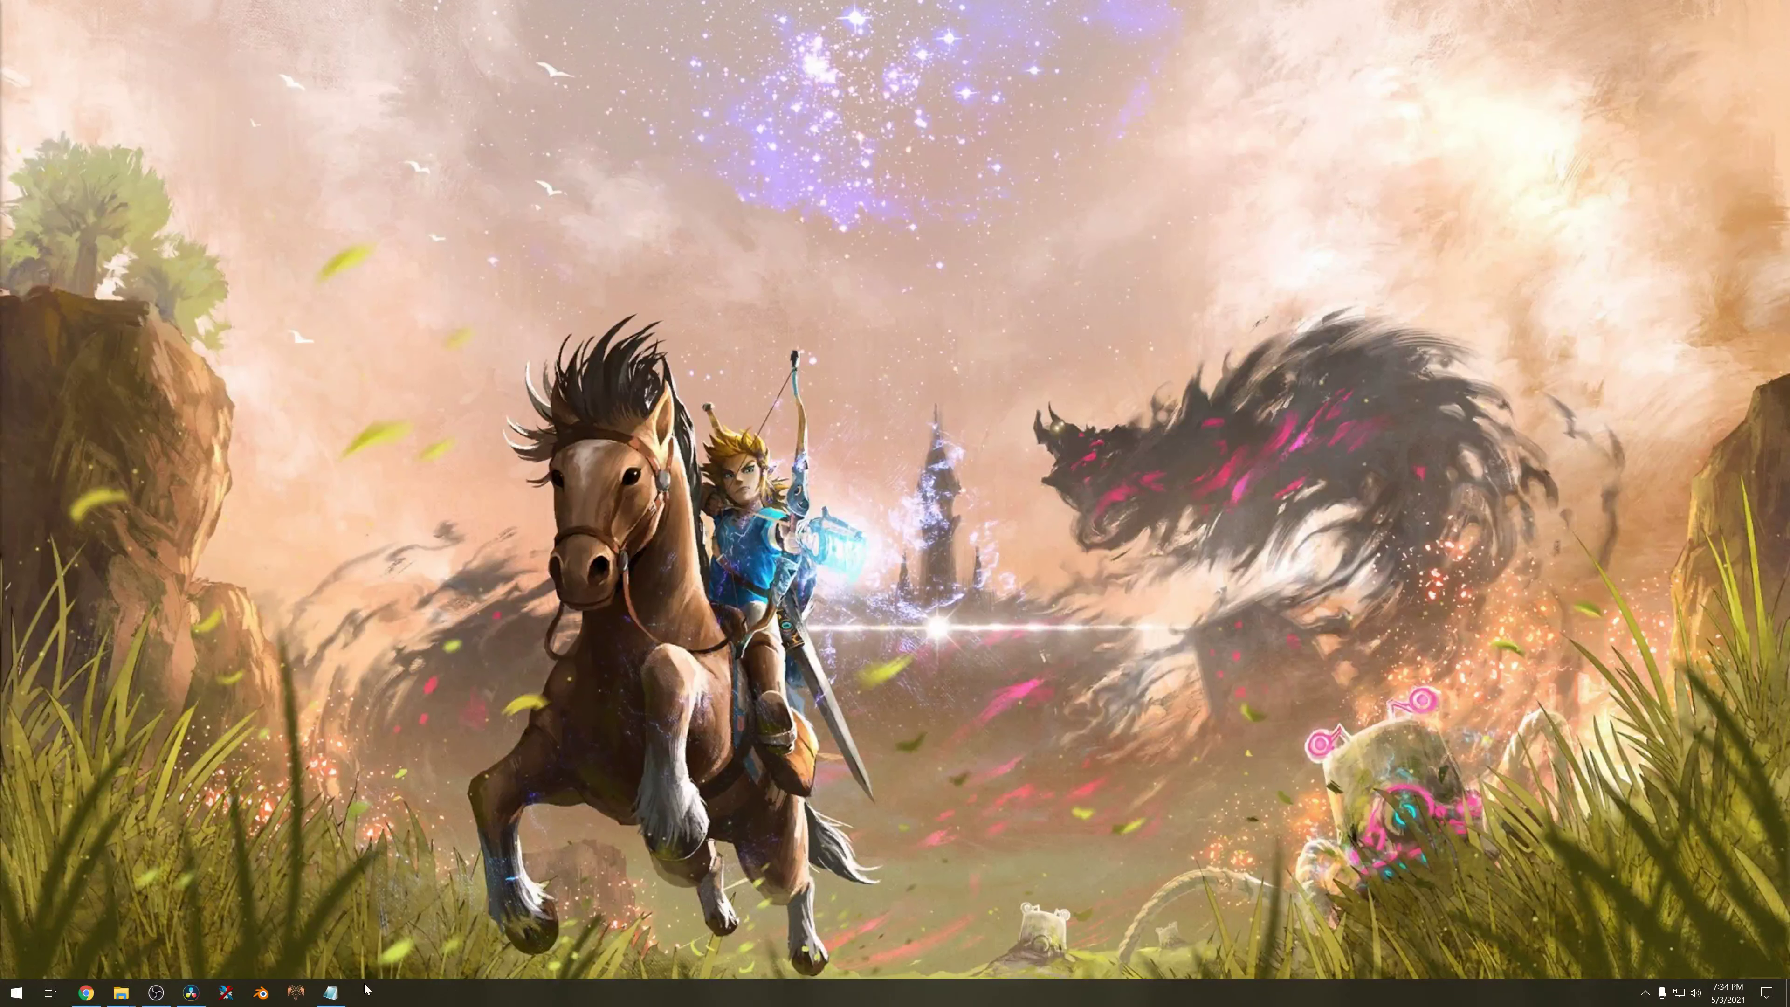
# Switch to Ice-Spear and create a new project named "Tutorial Sword".
pyautogui.click(296, 993)
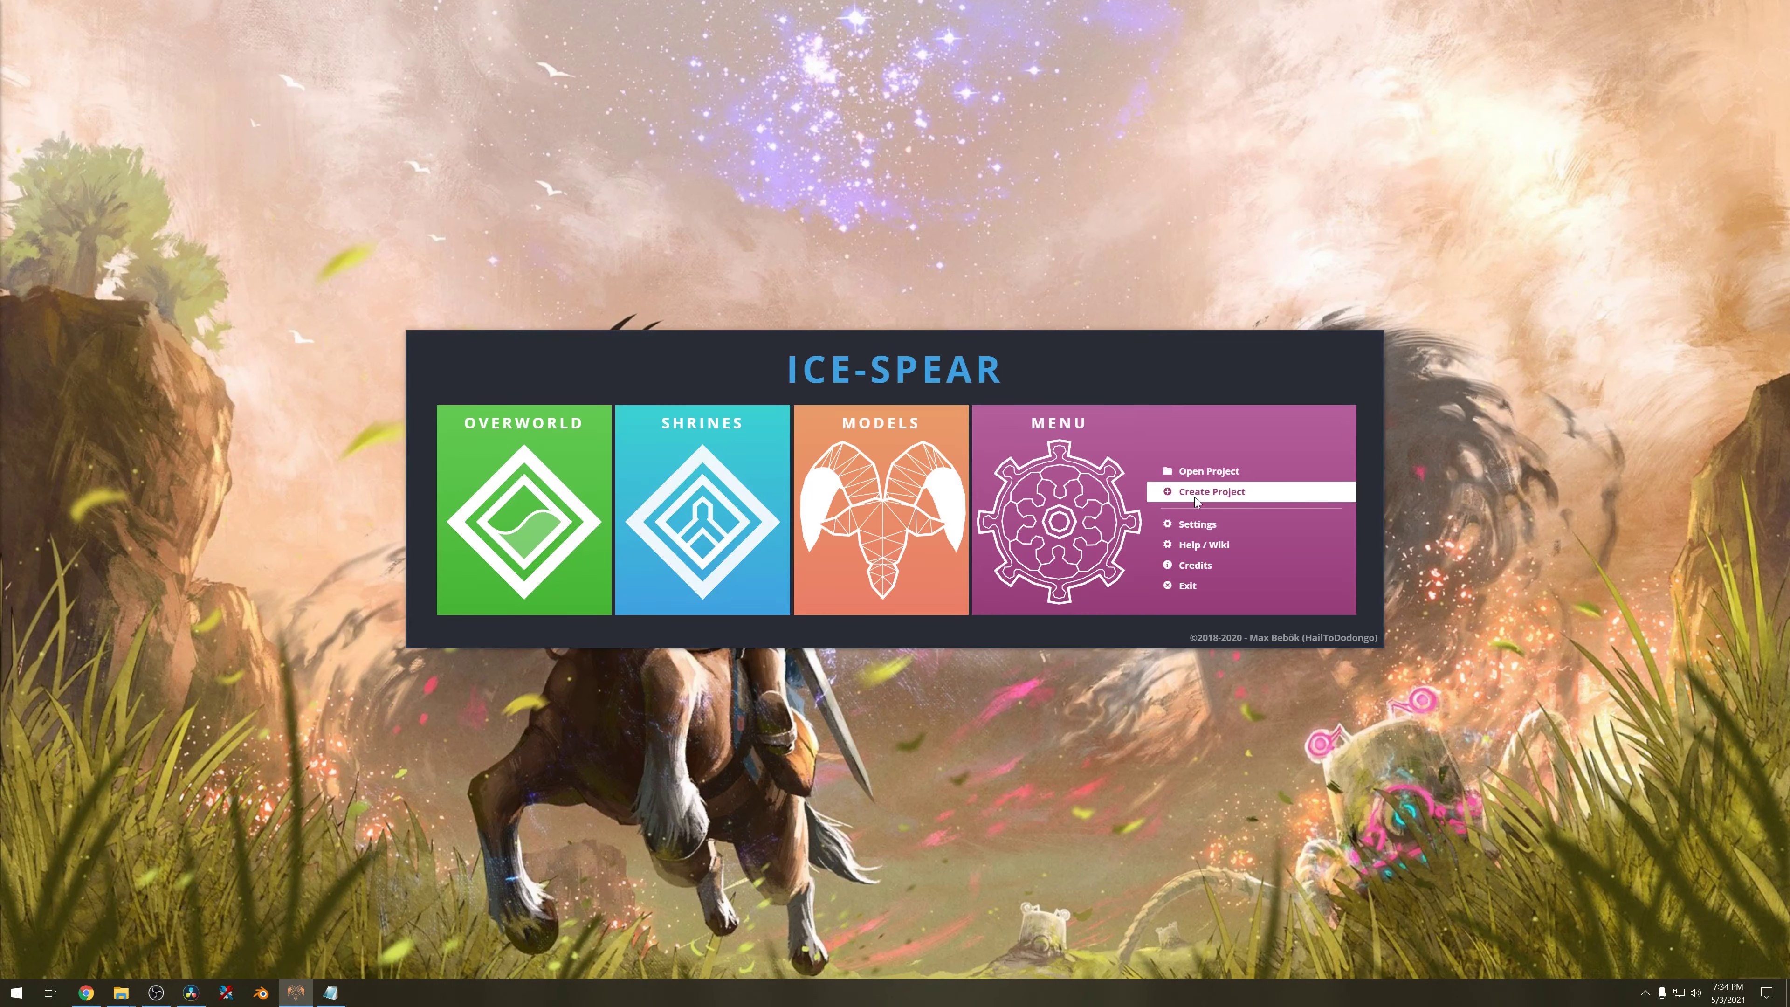
pyautogui.click(1196, 495)
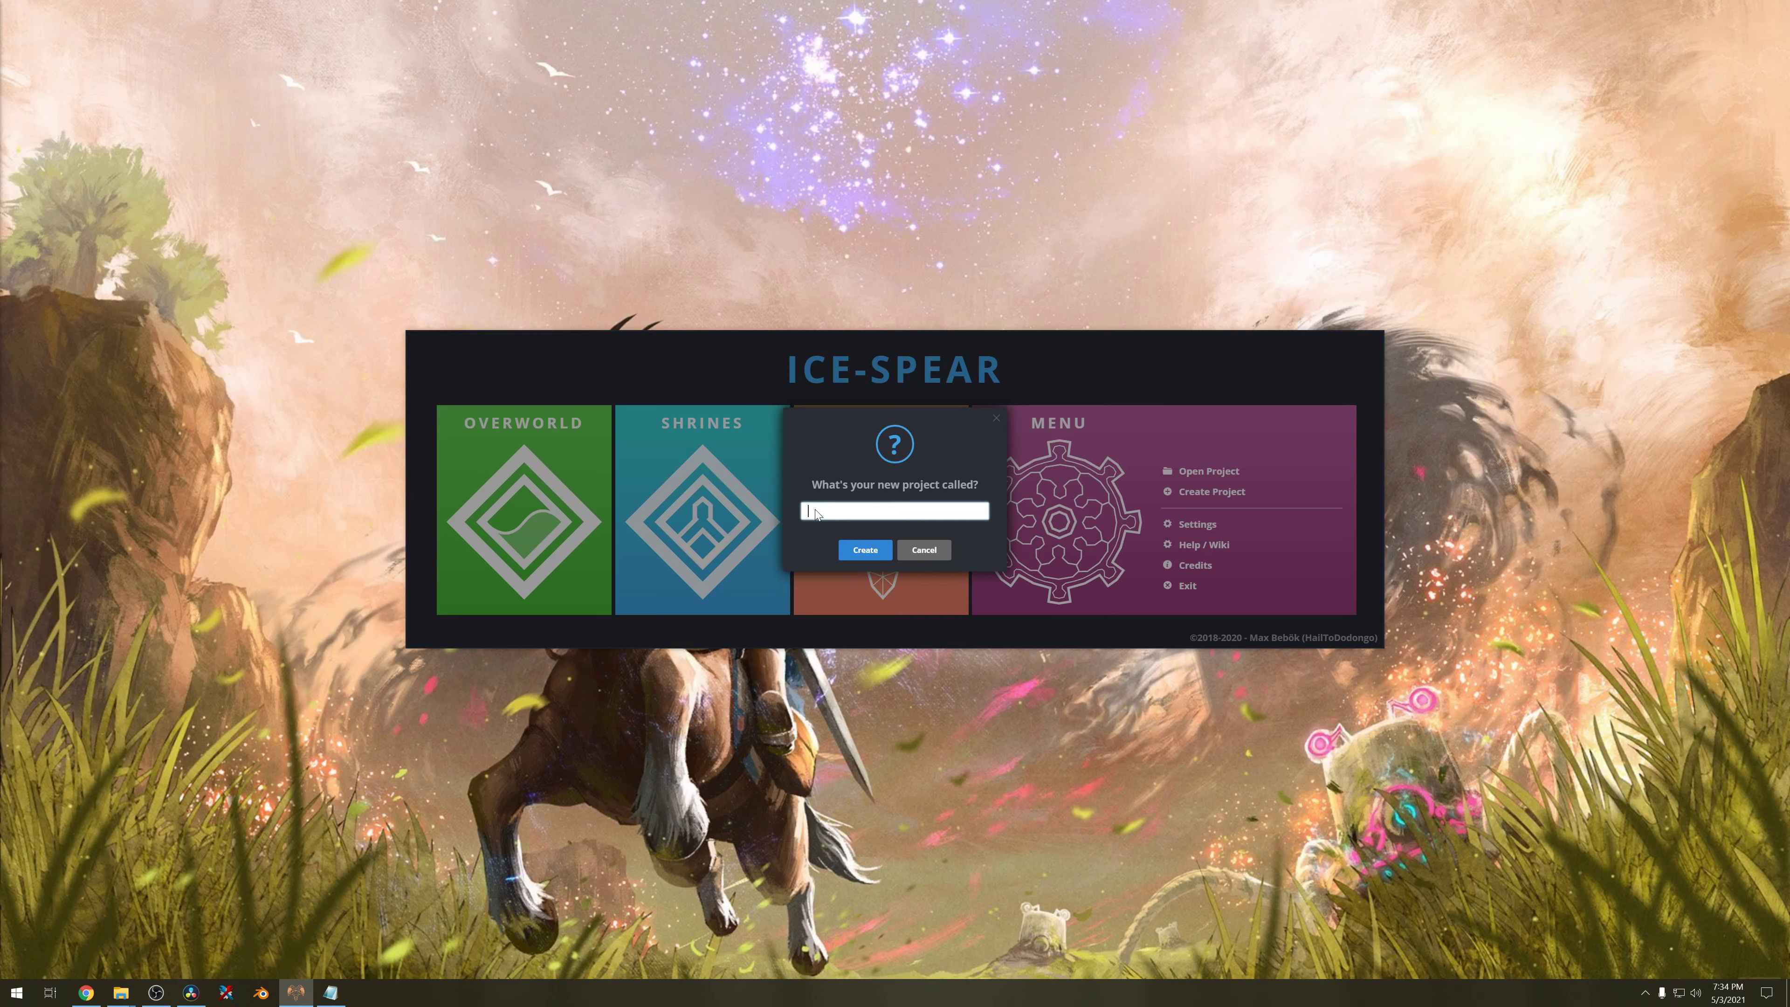
pyautogui.write('Tutorial Sword')
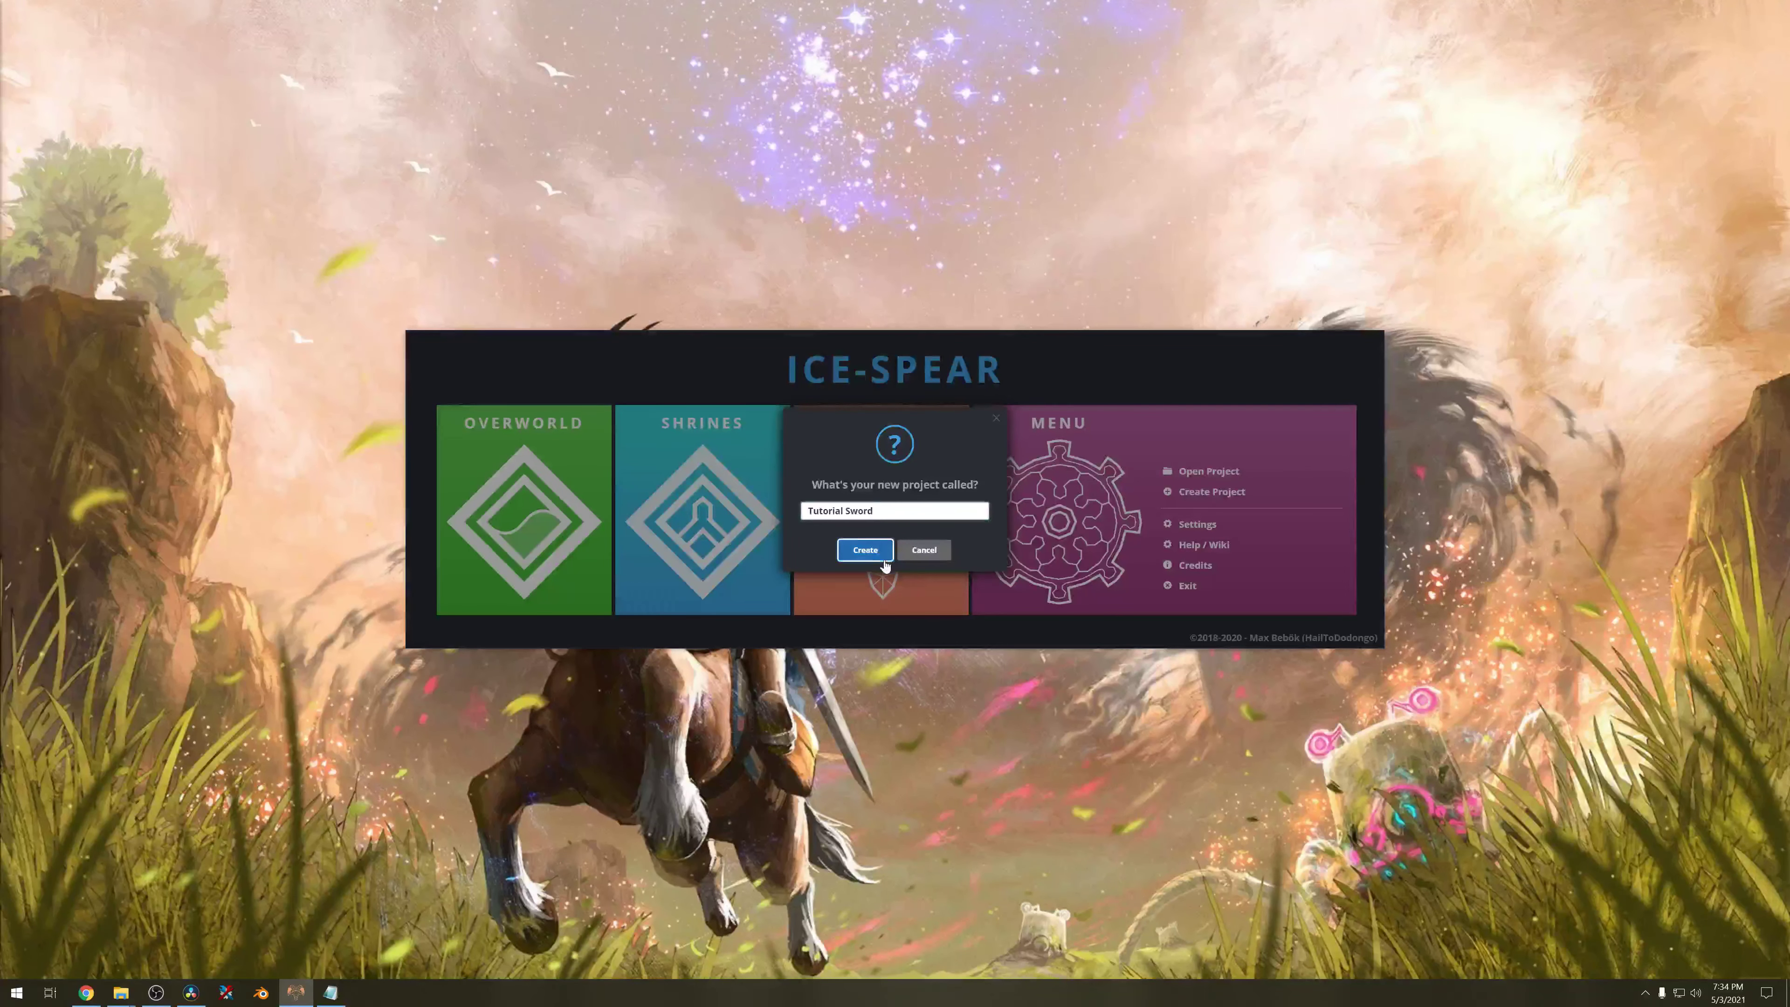
pyautogui.click(881, 554)
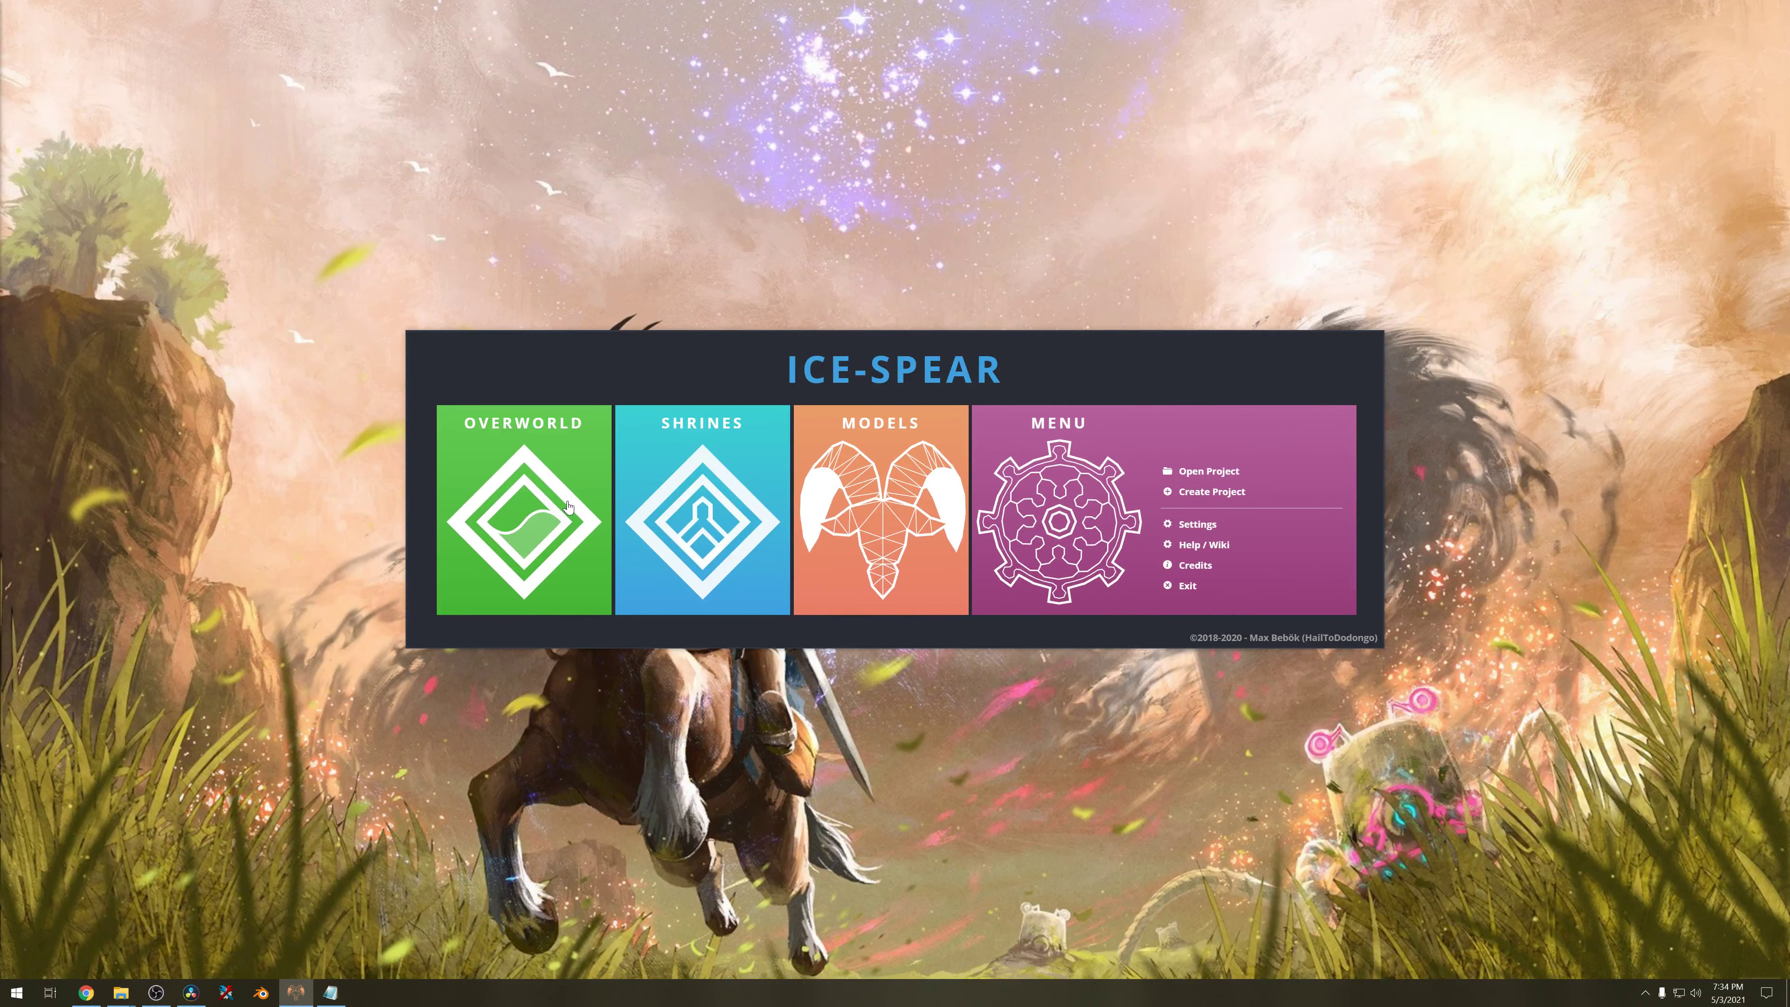
# Open the project's overworld map in a maximized window.
pyautogui.click(569, 507)
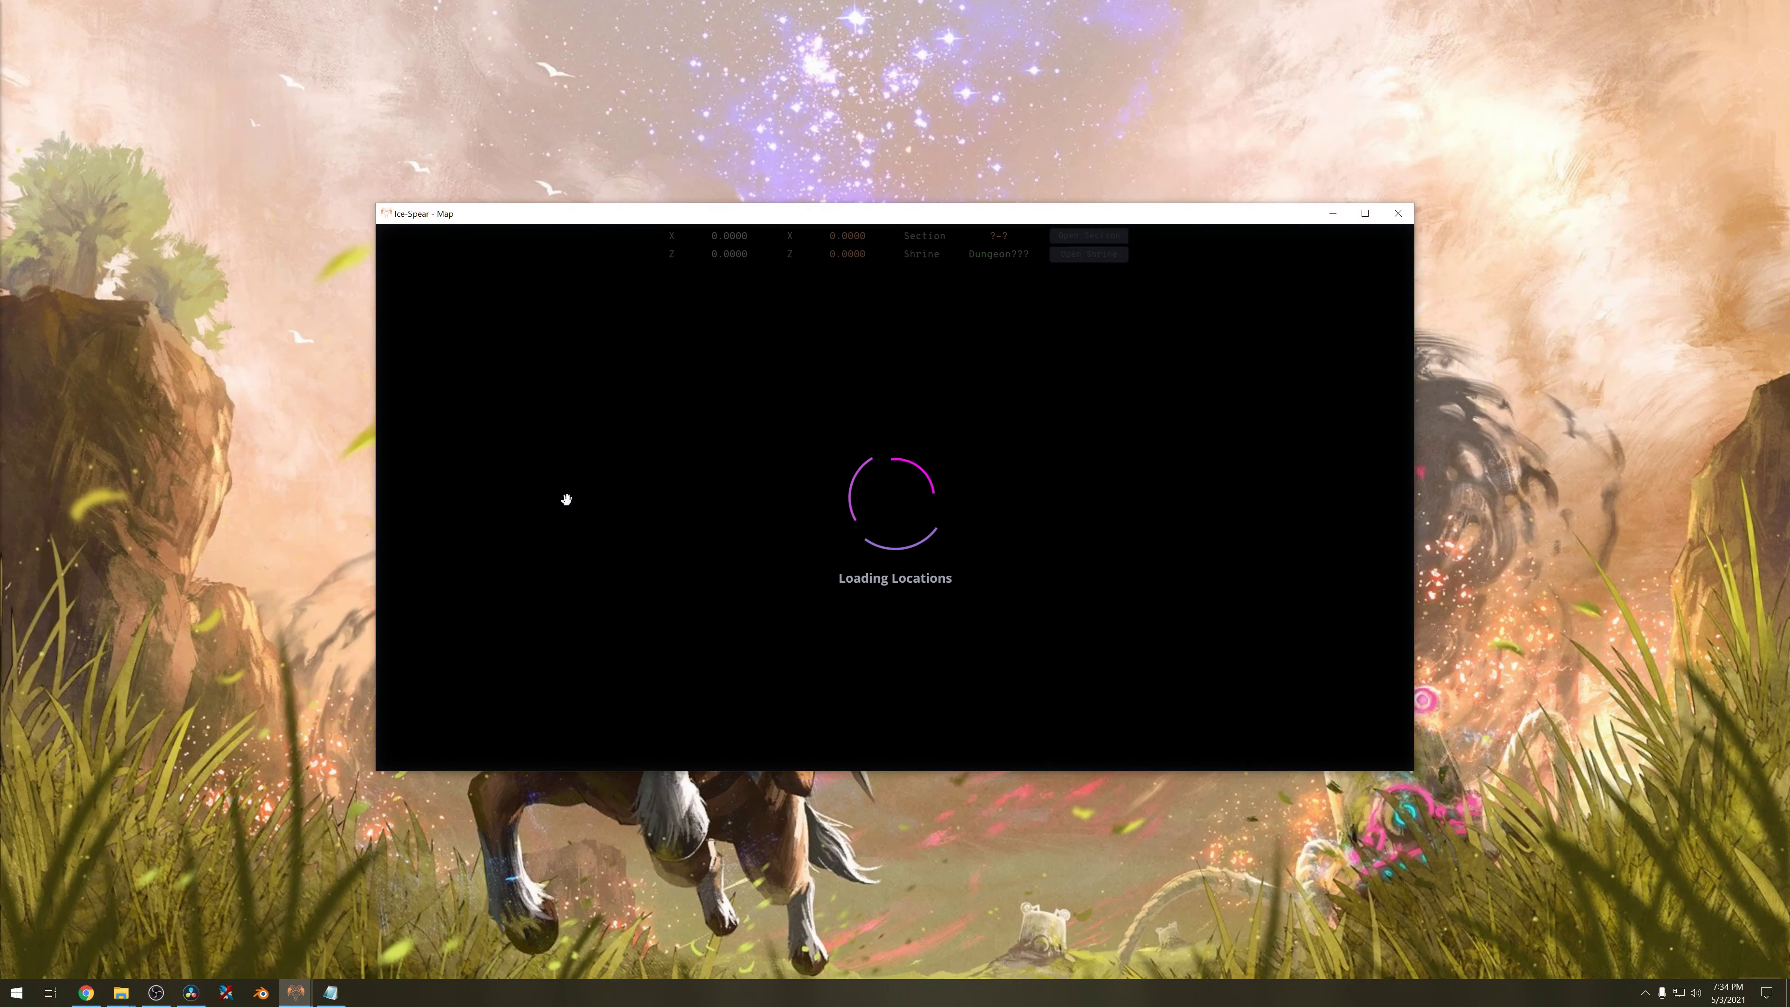
pyautogui.click(1353, 216)
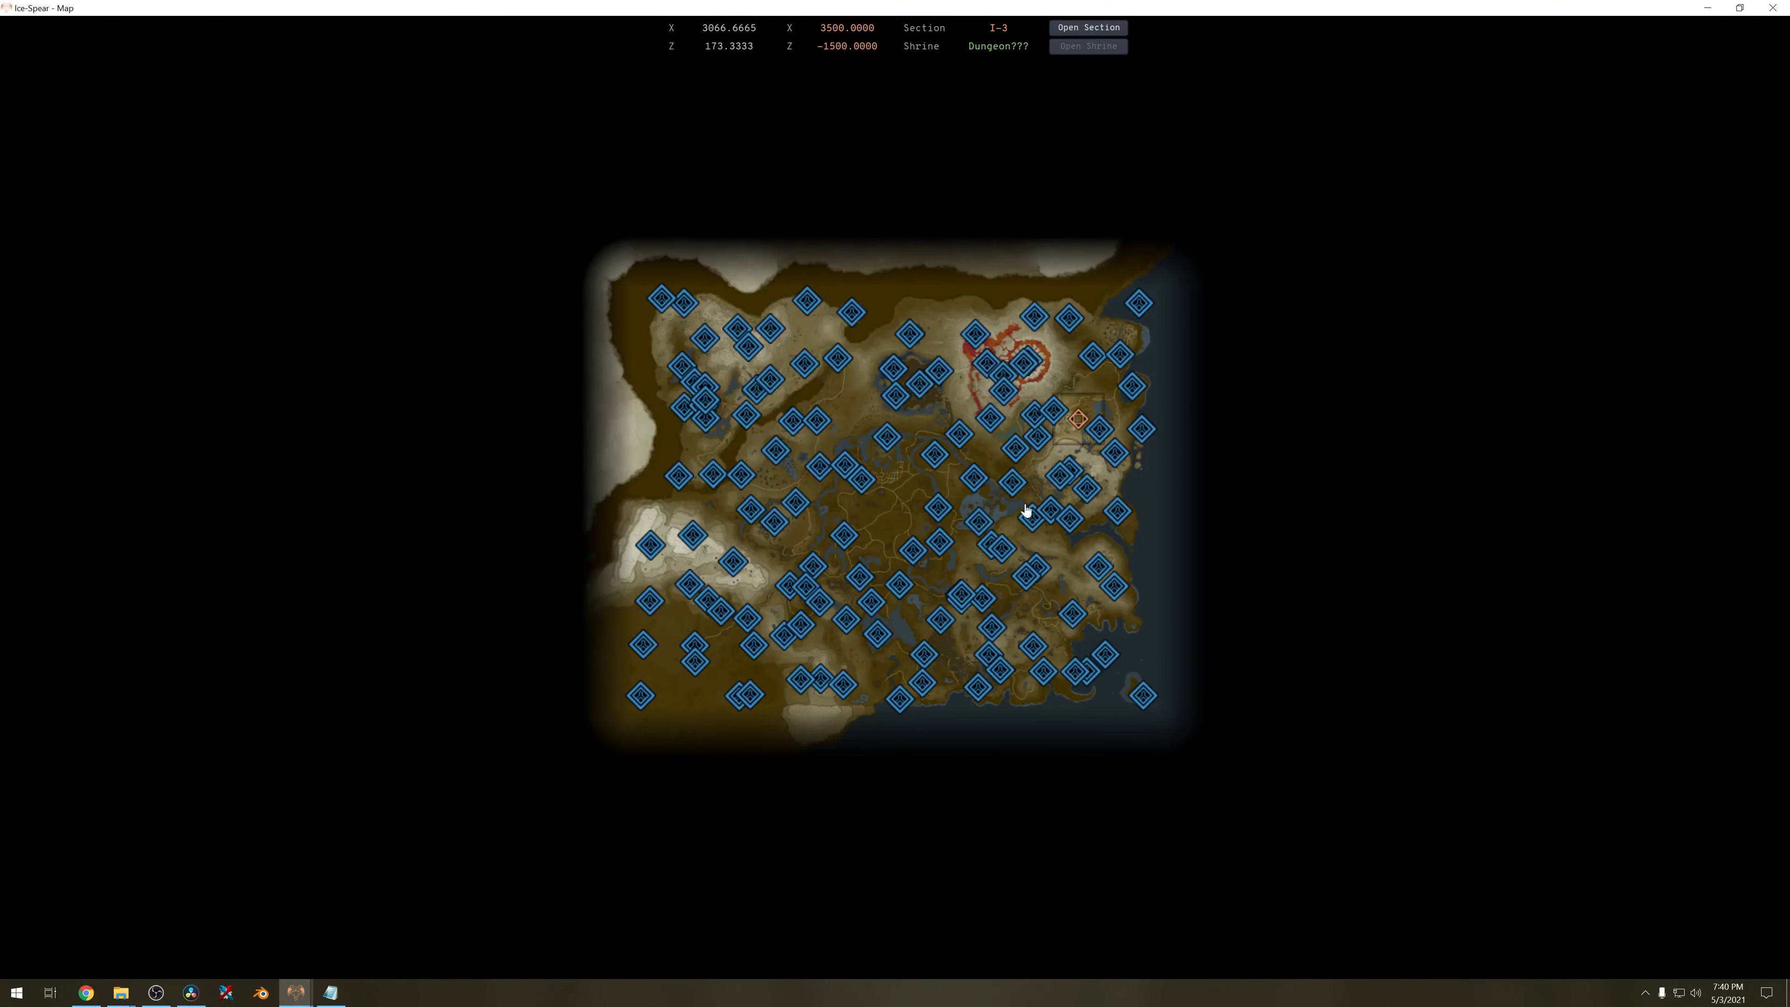
# Open map section E-6 in a maximized field editor and hide its invisible actors.
pyautogui.scroll(5, 913, 515)
pyautogui.scroll(2, 905, 517)
pyautogui.moveTo(904, 516); pyautogui.dragTo(1271, 436)
pyautogui.moveTo(1174, 474); pyautogui.dragTo(879, 248)
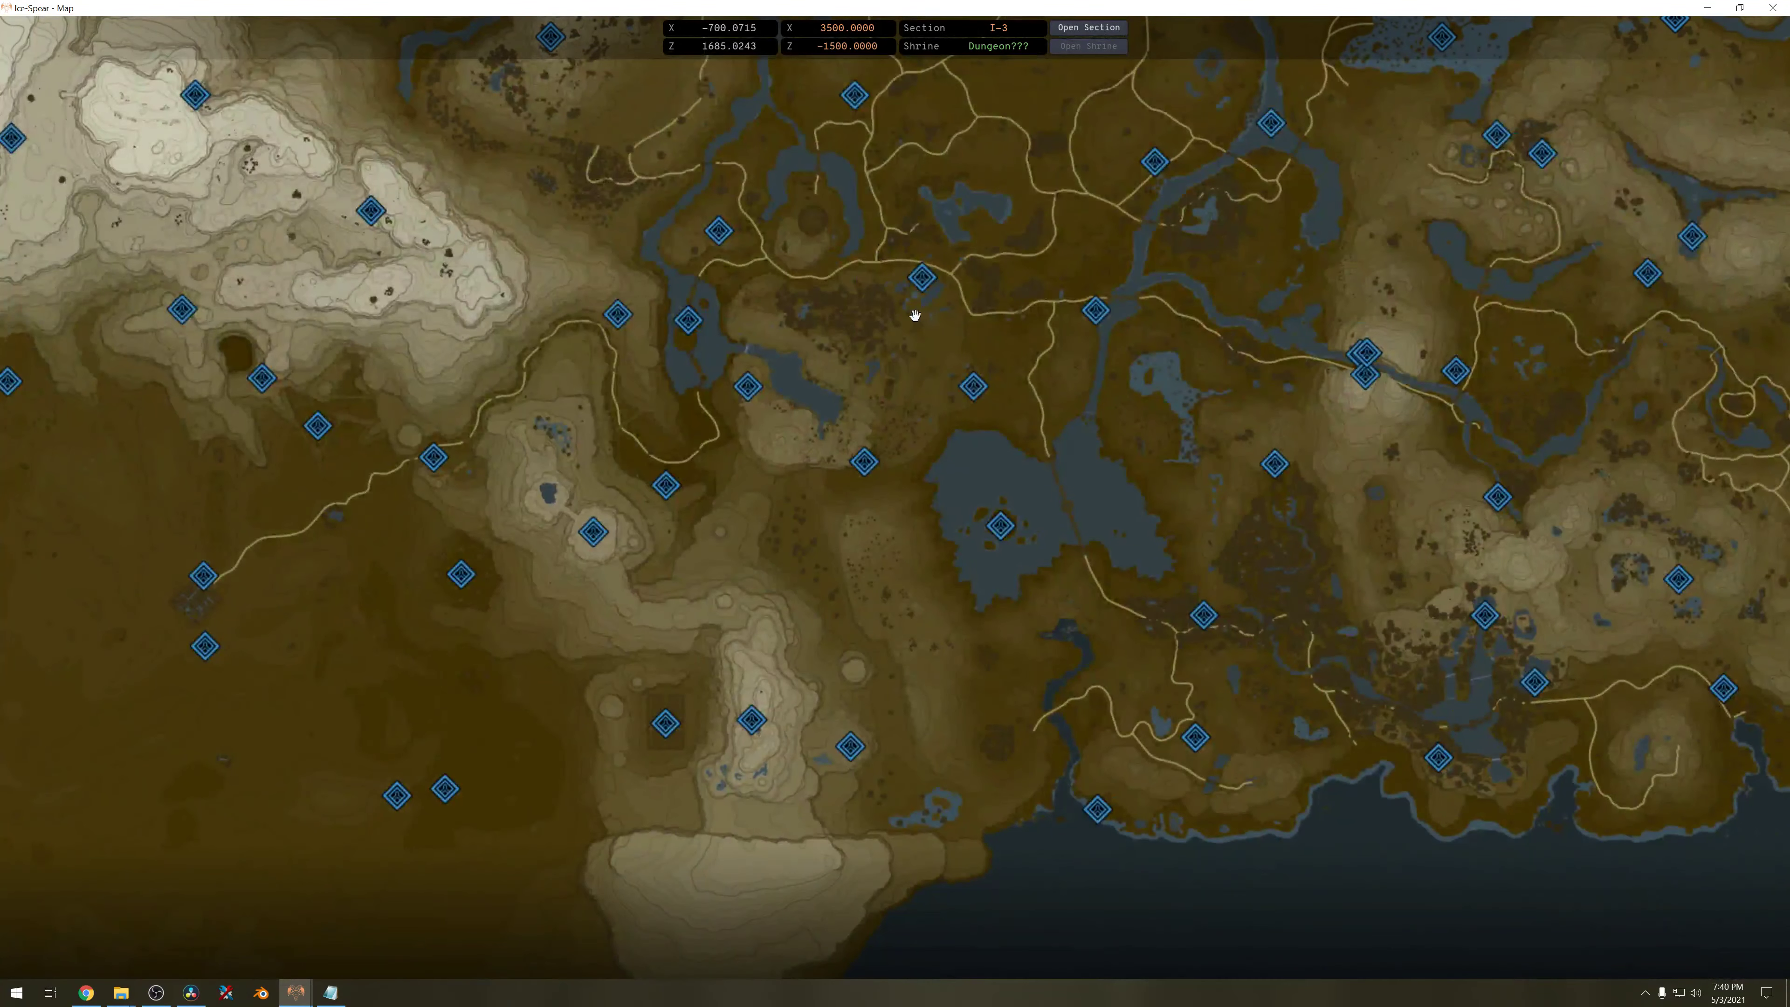
pyautogui.click(915, 316)
pyautogui.scroll(5, 915, 316)
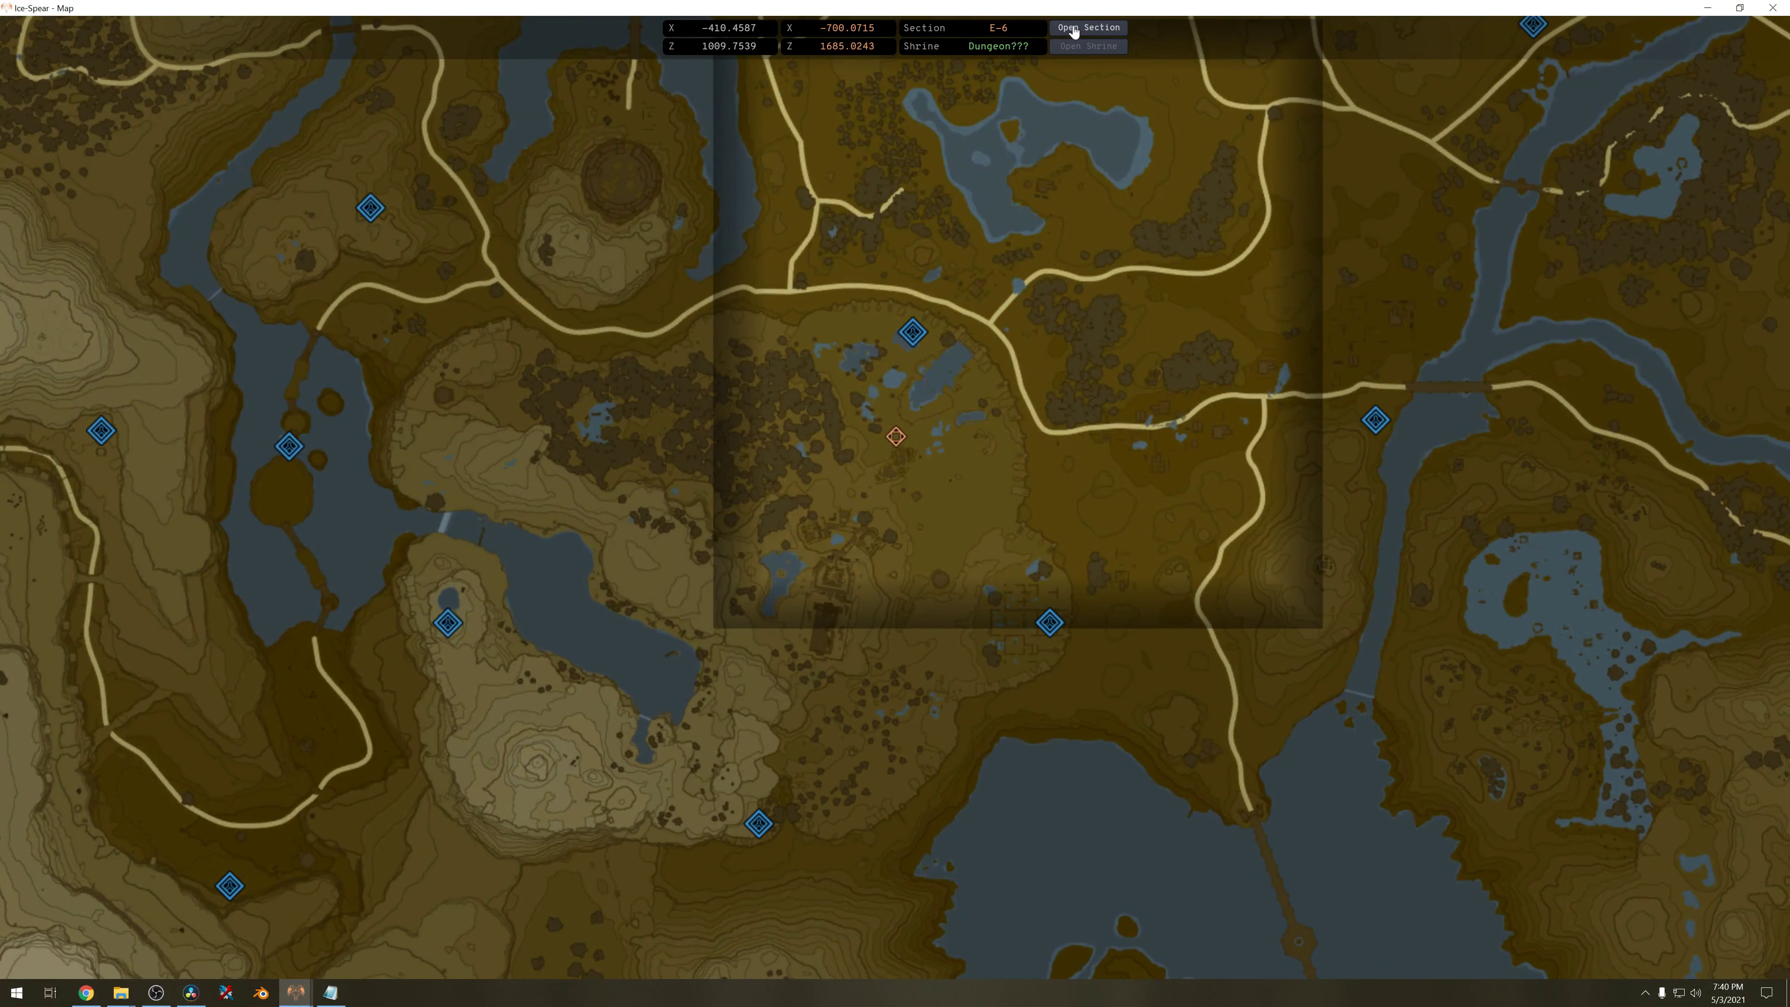
pyautogui.click(1073, 28)
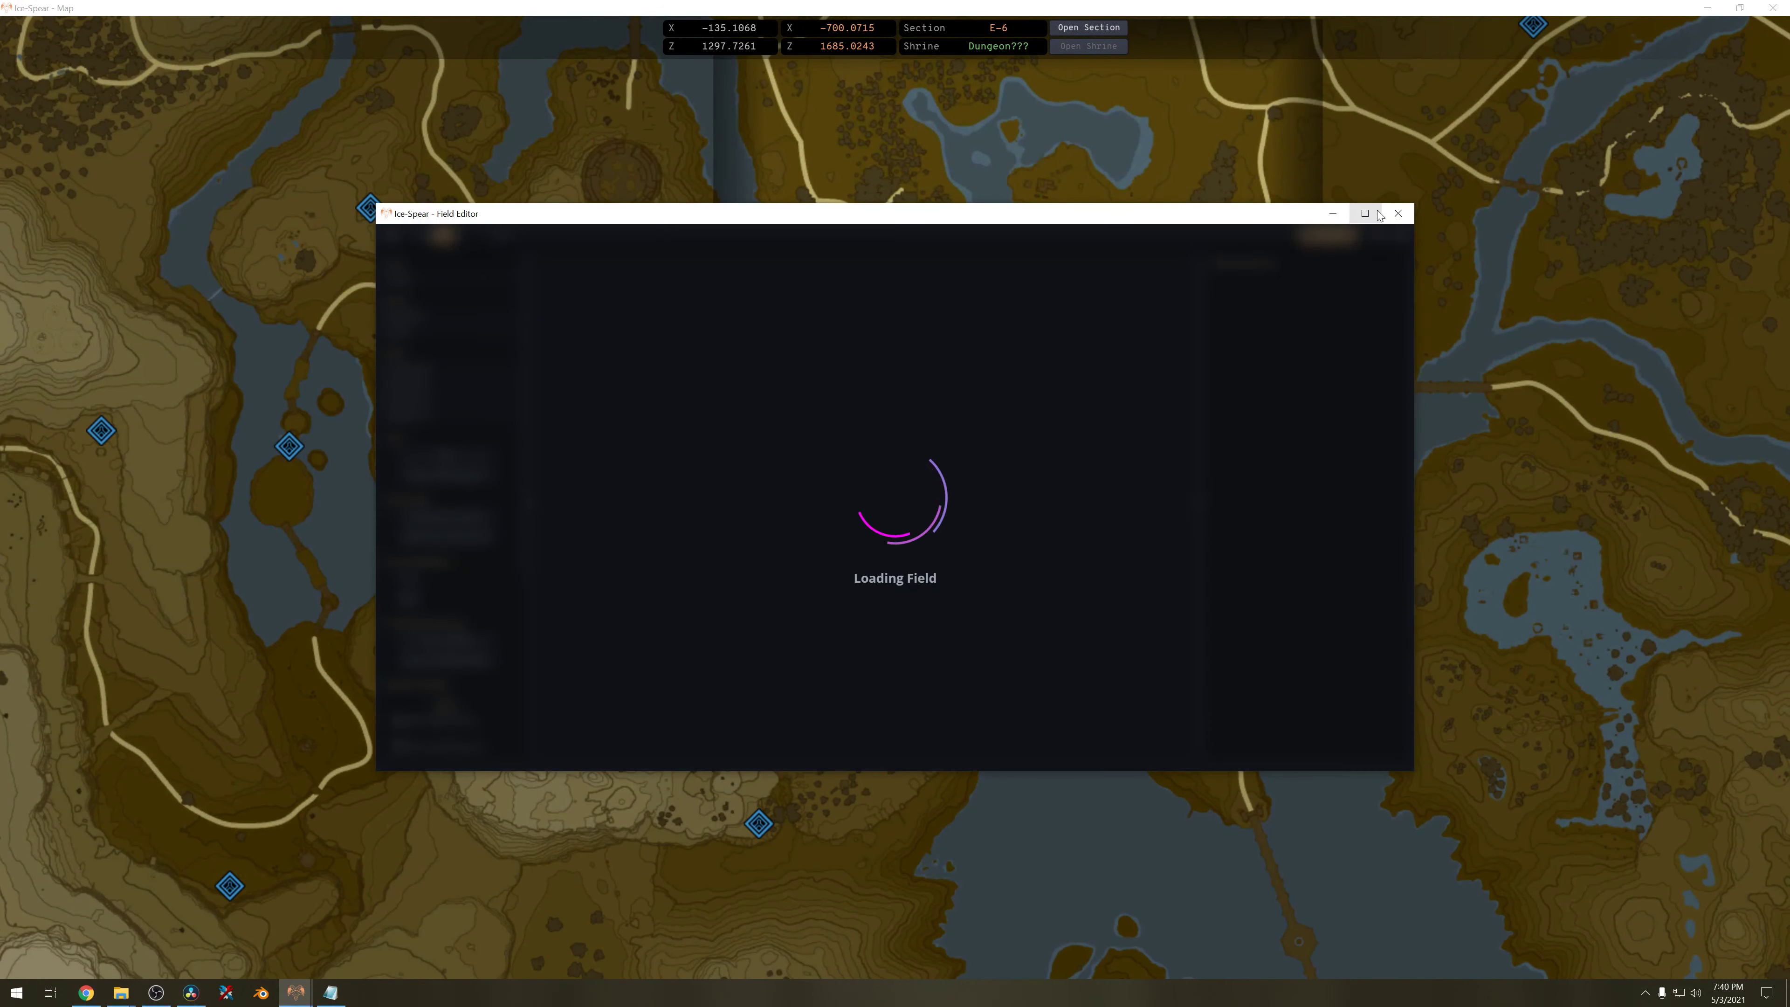
pyautogui.click(1378, 215)
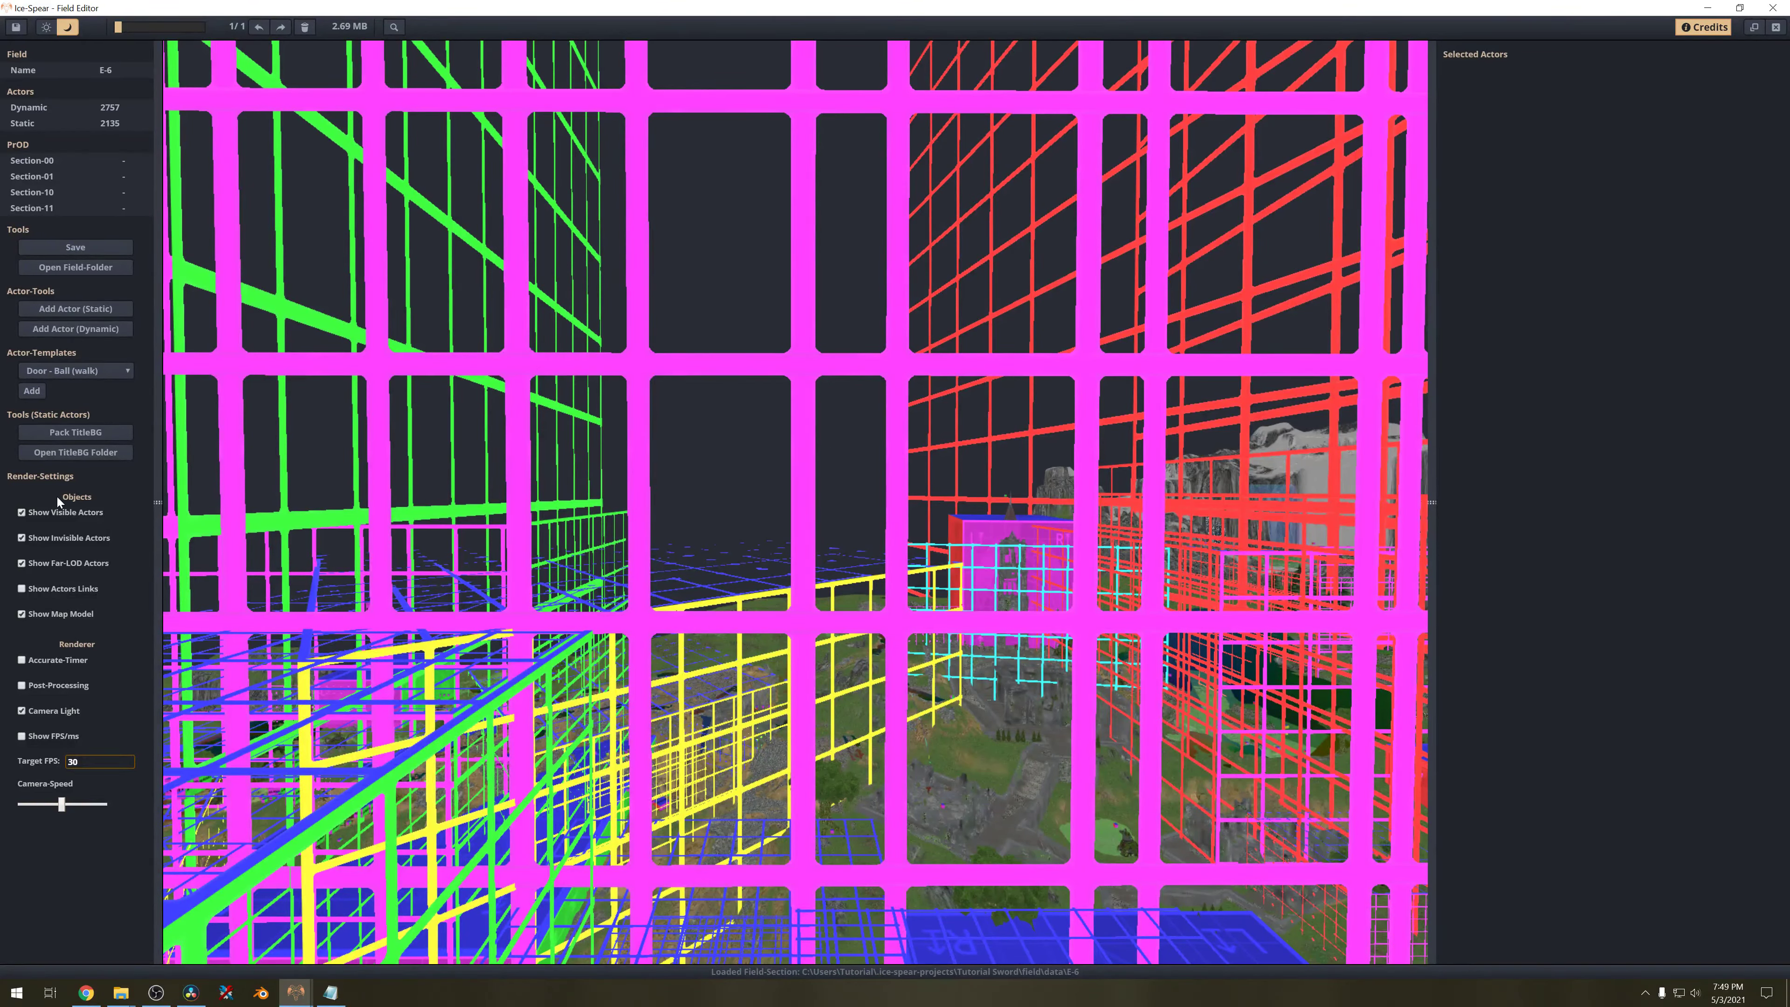
pyautogui.click(55, 540)
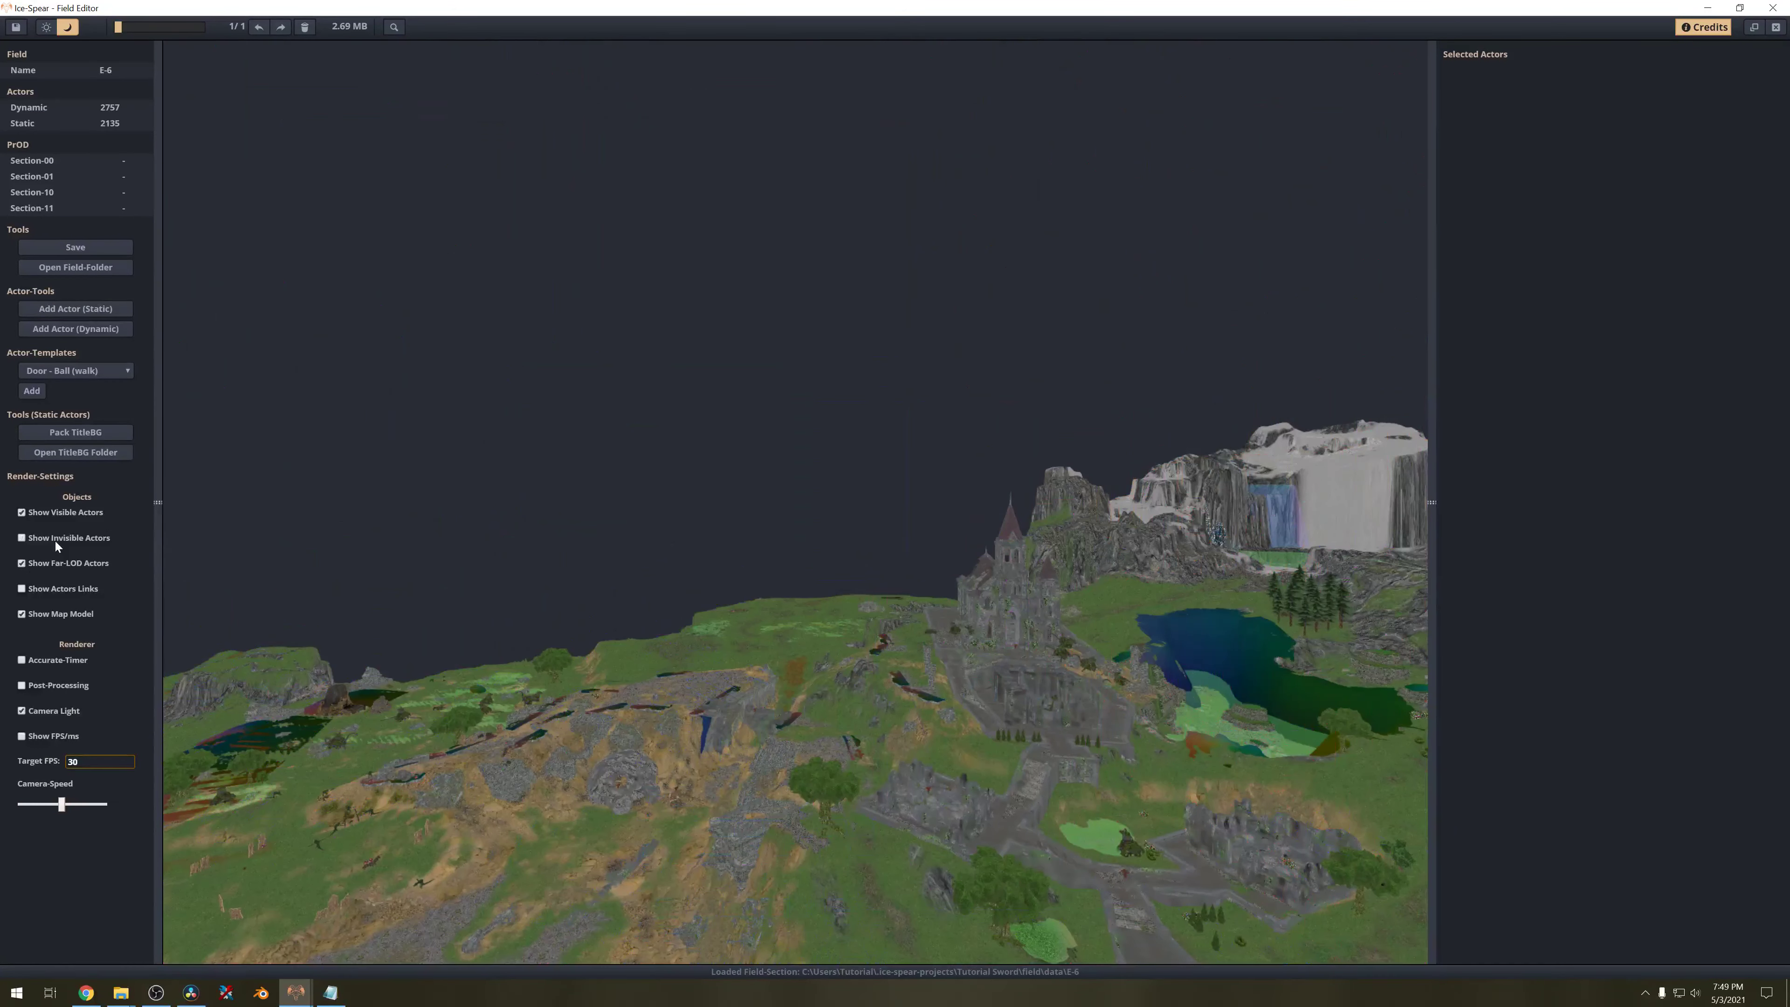
# Explore the E-6 terrain and approach the stone-paved platform beside the red figure.
pyautogui.moveTo(775, 432)
pyautogui.mouseDown()
pyautogui.moveTo(851, 519)
pyautogui.moveTo(895, 464)
pyautogui.moveTo(971, 452)
pyautogui.moveTo(948, 487)
pyautogui.moveTo(787, 464)
pyautogui.mouseUp()
pyautogui.press('w')
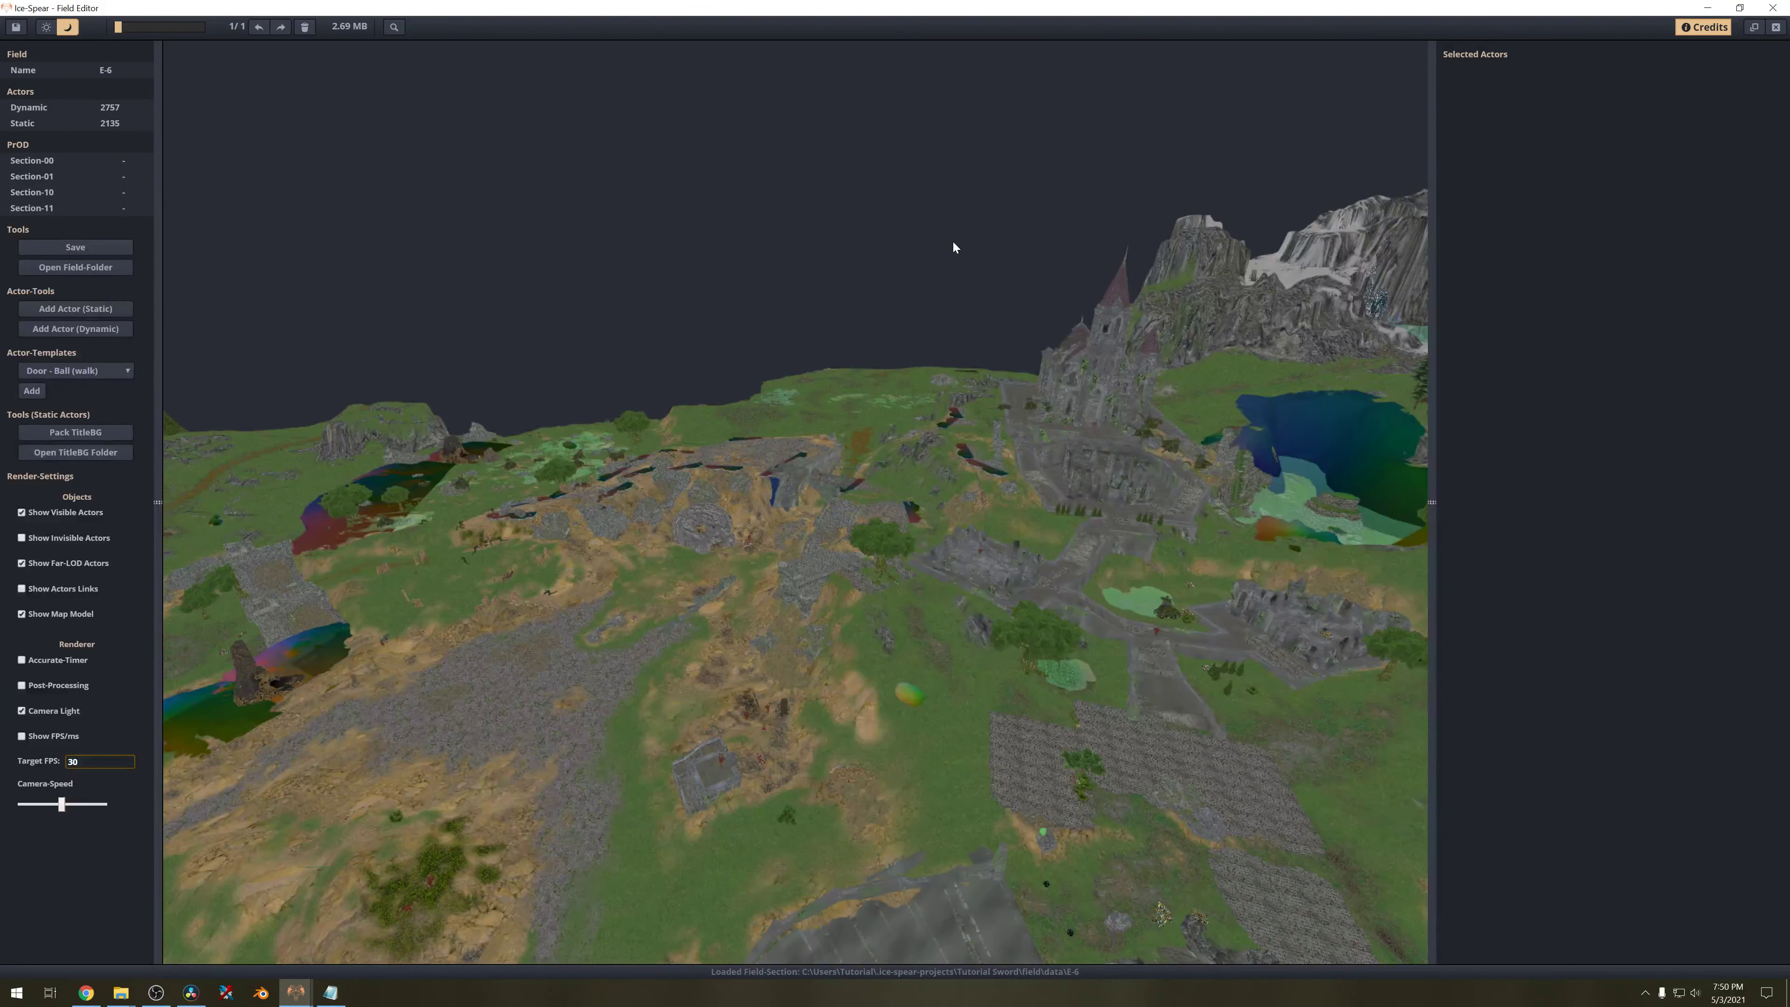
pyautogui.press('s')
pyautogui.press('d')
pyautogui.press('w')
pyautogui.press('a')
pyautogui.press('s')
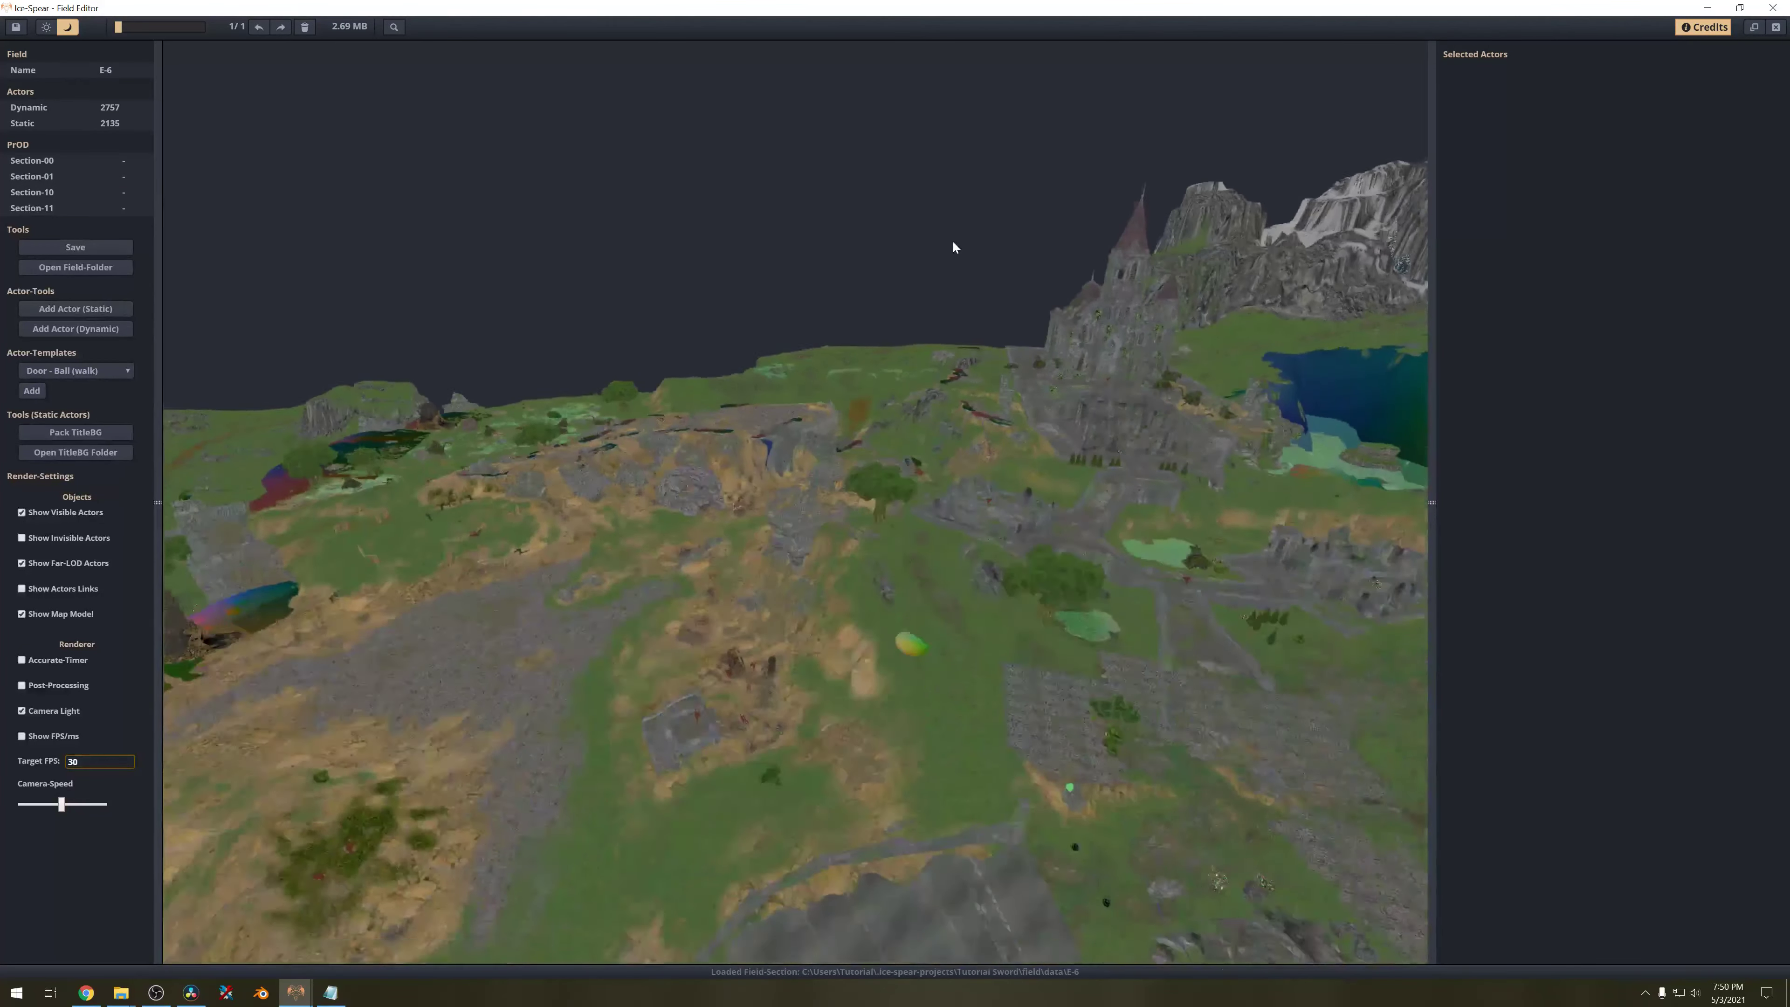
pyautogui.press('a')
pyautogui.press('d')
pyautogui.press('w')
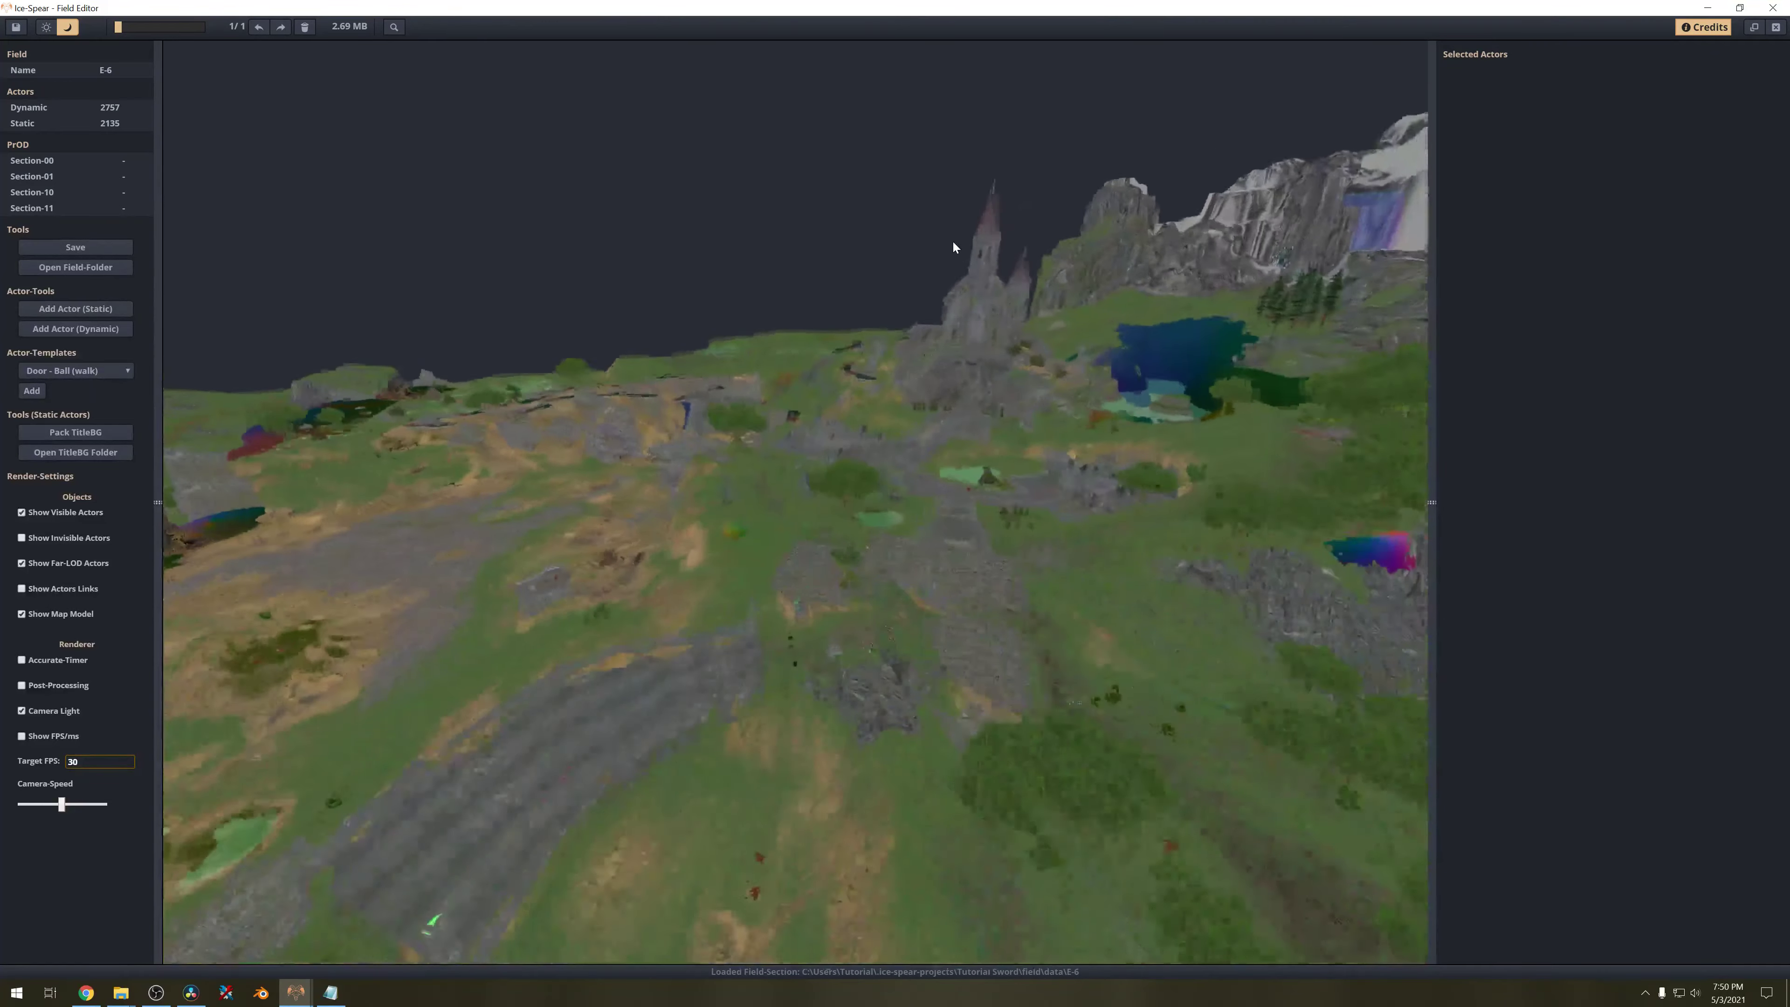
pyautogui.press('a')
pyautogui.press('q')
pyautogui.press('s')
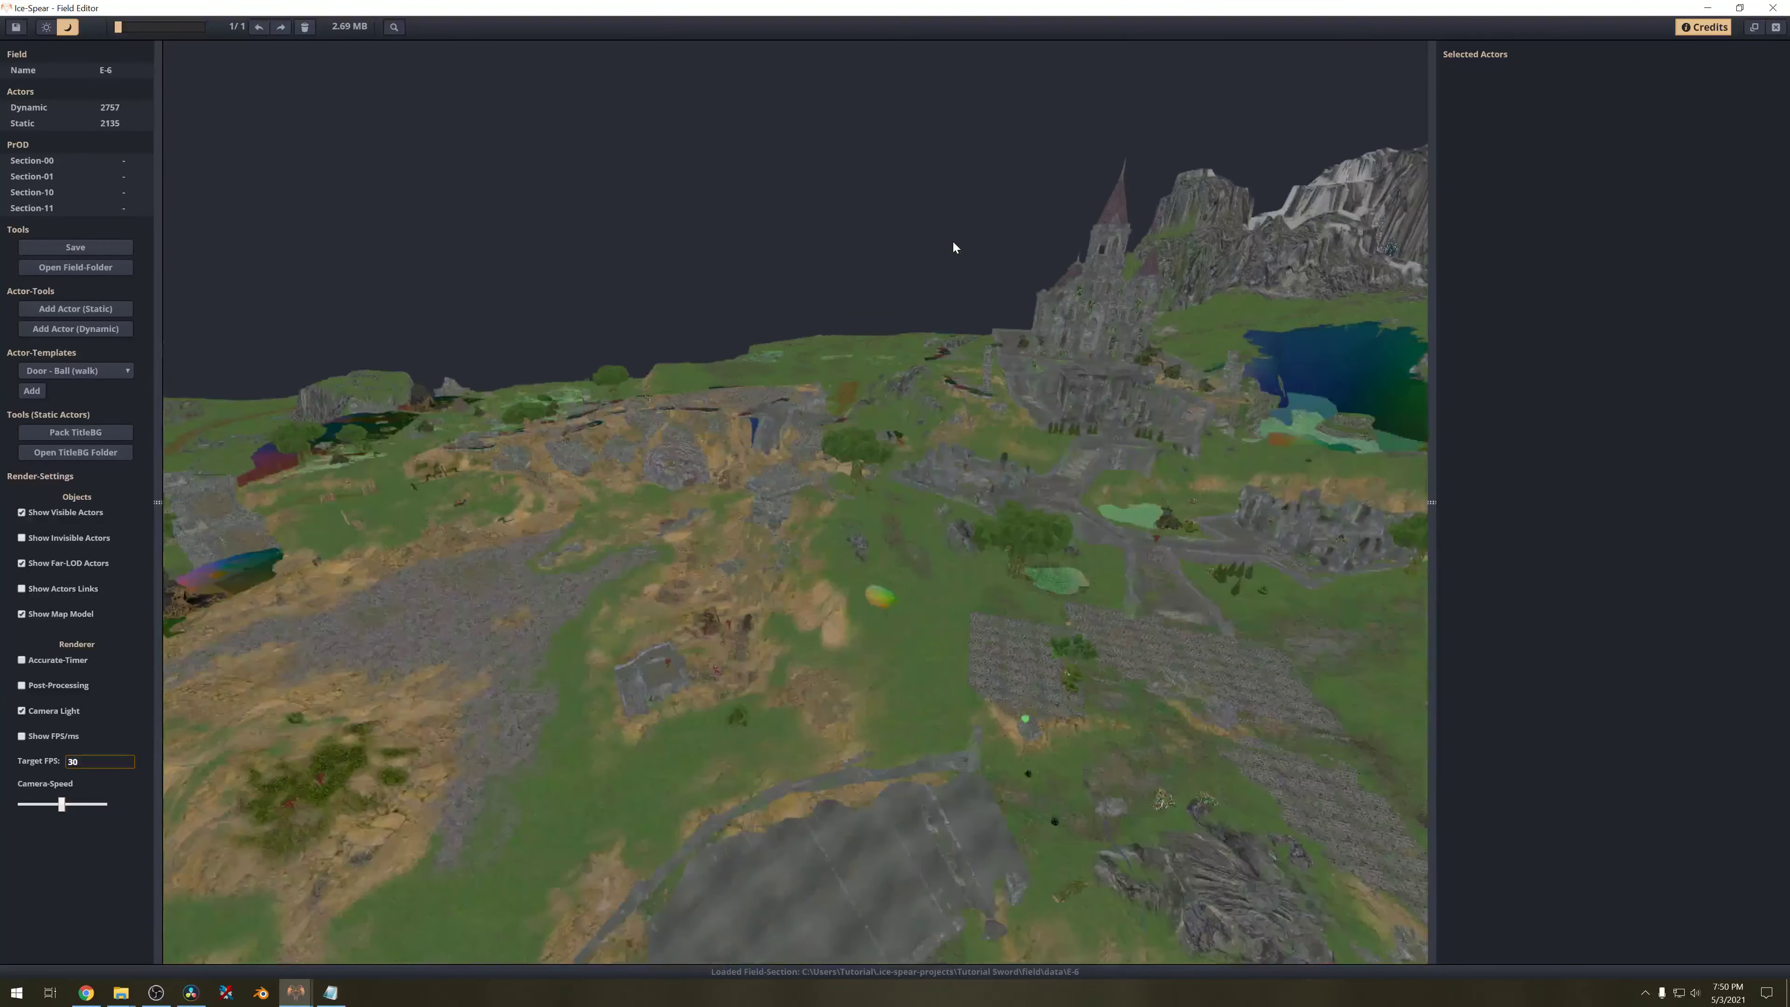
pyautogui.moveTo(953, 242); pyautogui.dragTo(1056, 263)
pyautogui.press('a')
pyautogui.press('s')
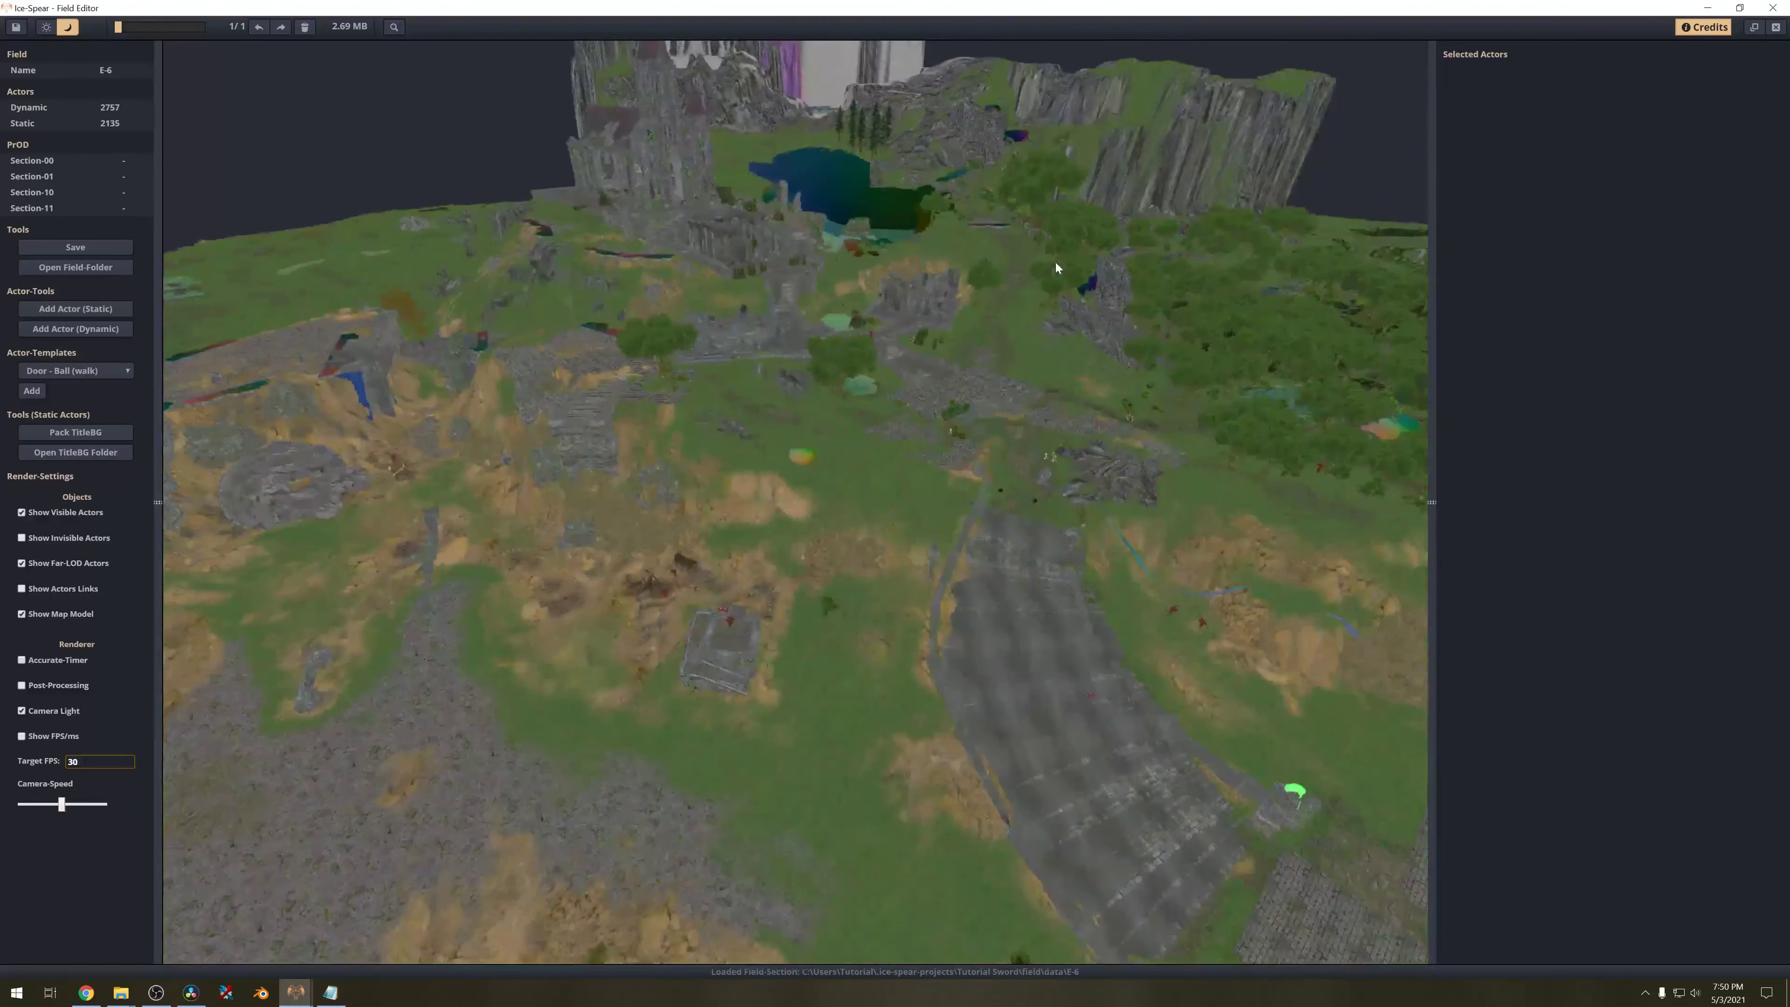
pyautogui.press('s')
pyautogui.moveTo(496, 174); pyautogui.dragTo(642, 202)
pyautogui.press('a')
pyautogui.press('w')
pyautogui.press('s')
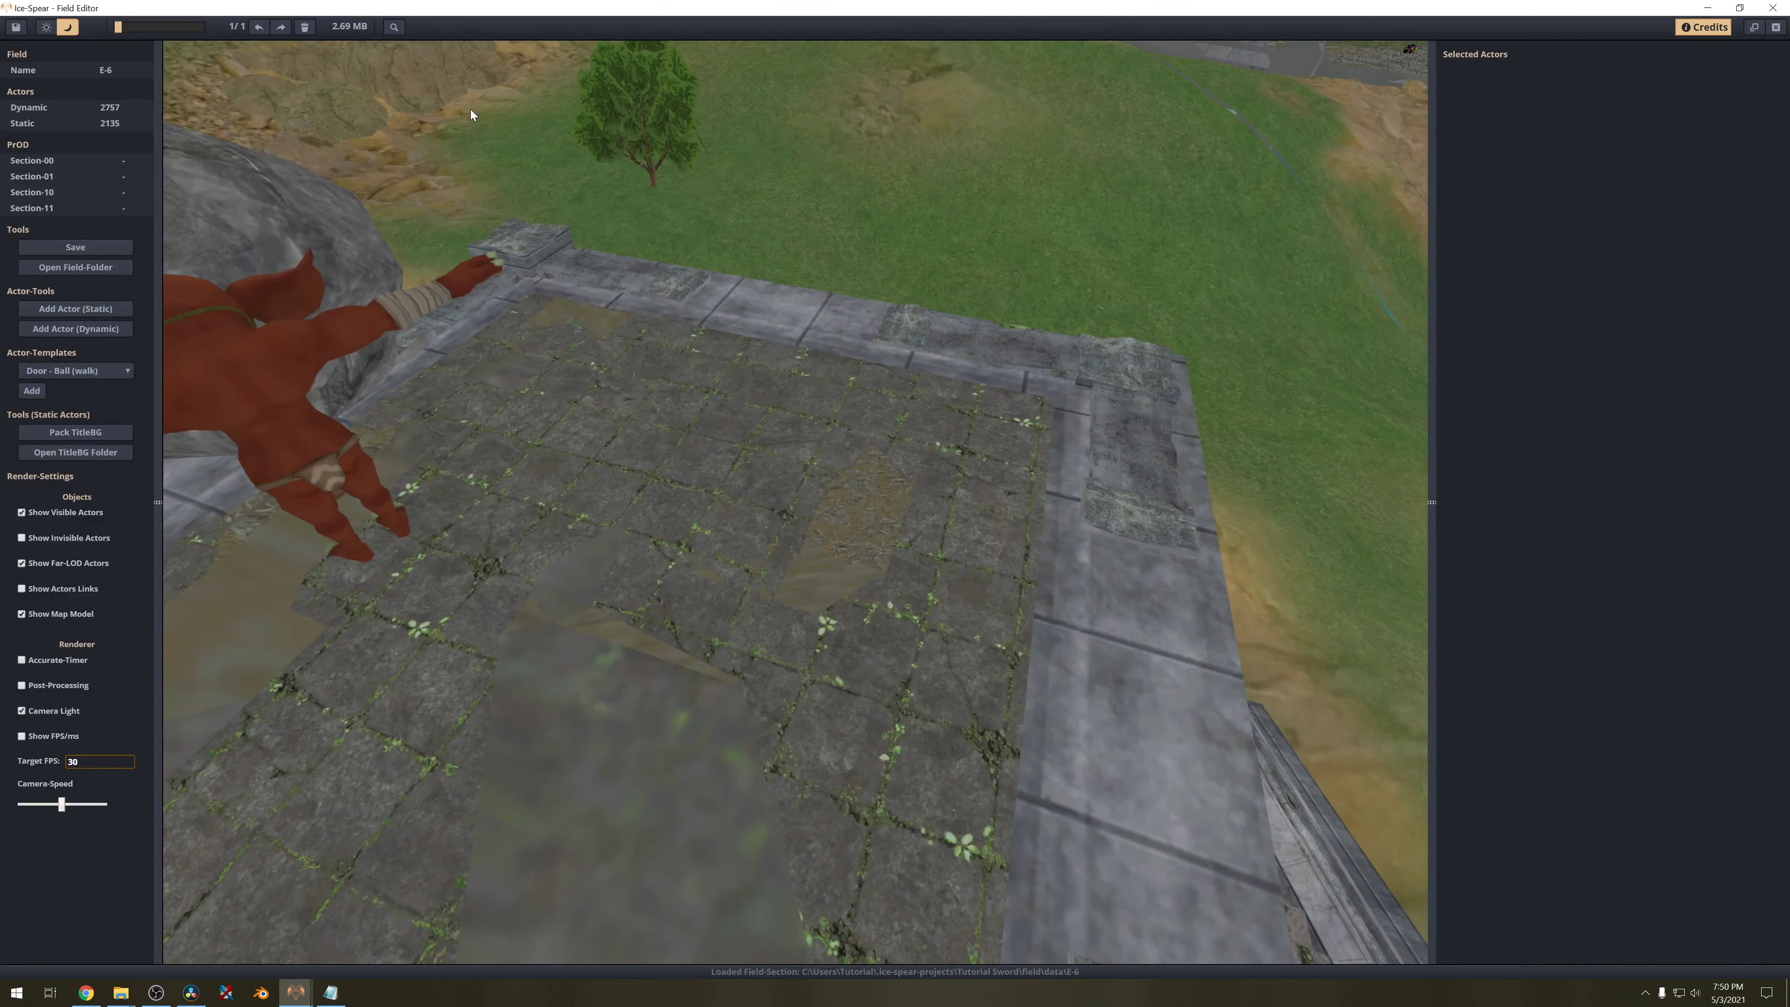
# Search the static and dynamic actors by name for "sword", inspect Weapon_Sword_021, and close the search.
pyautogui.click(395, 31)
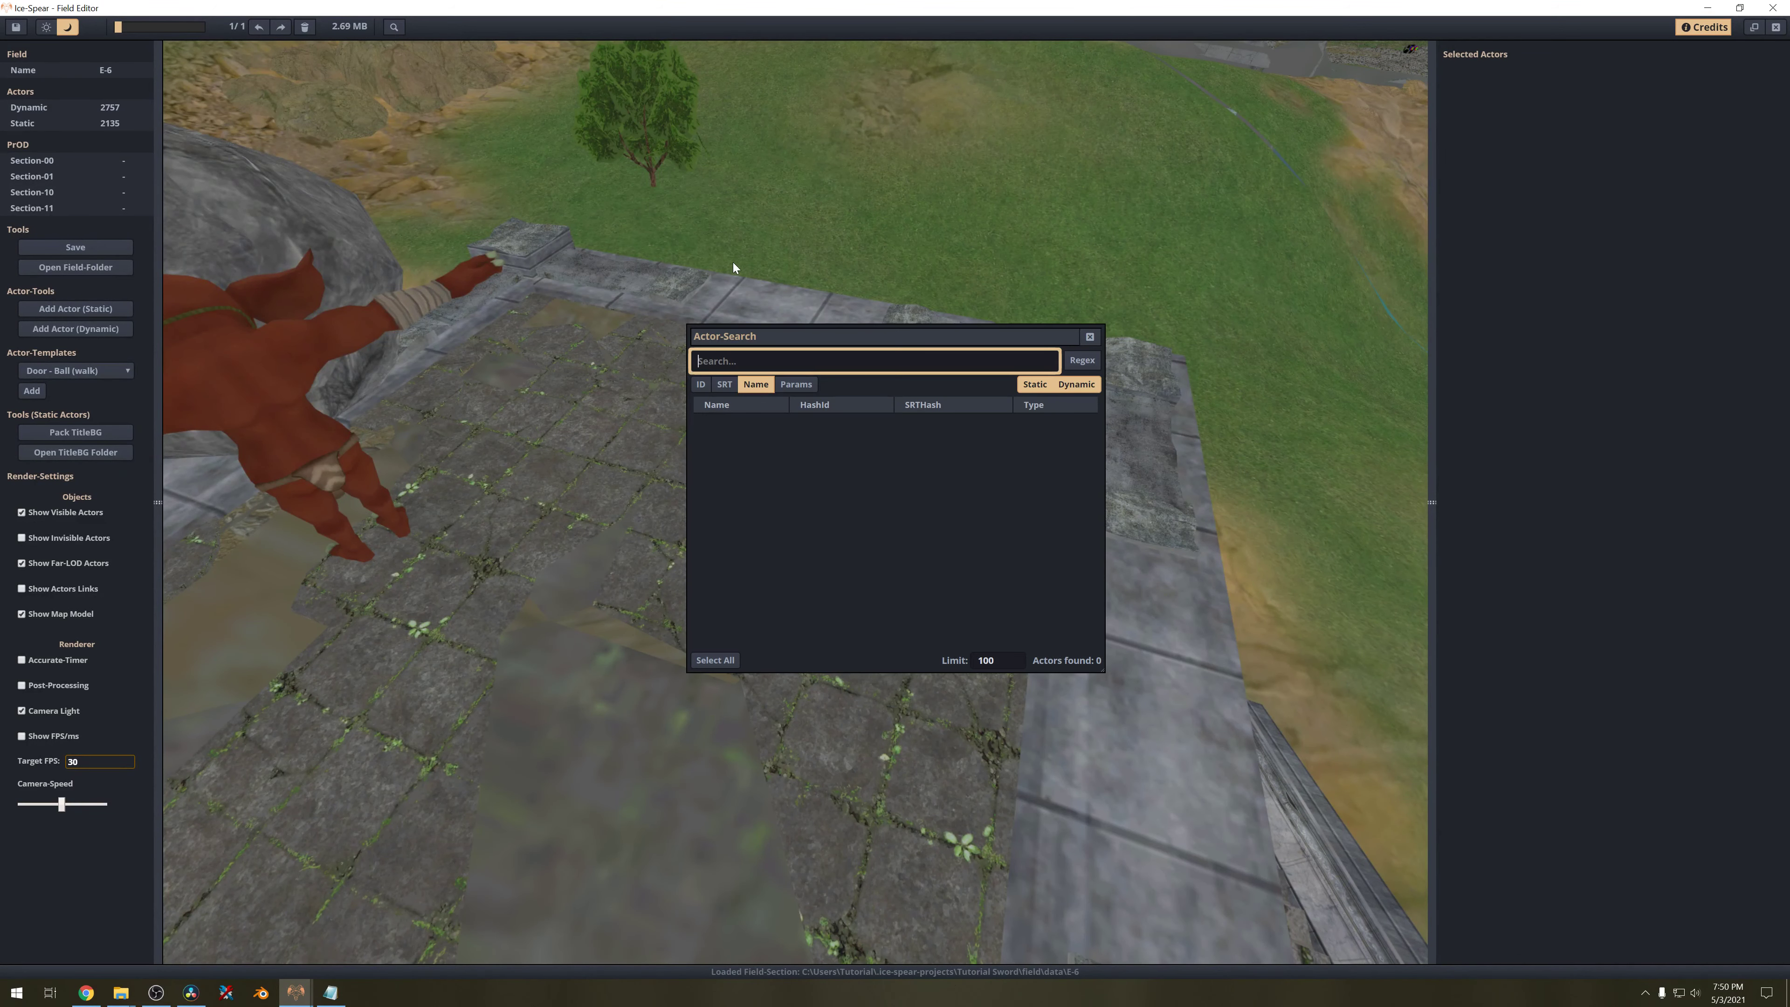
pyautogui.write('sword')
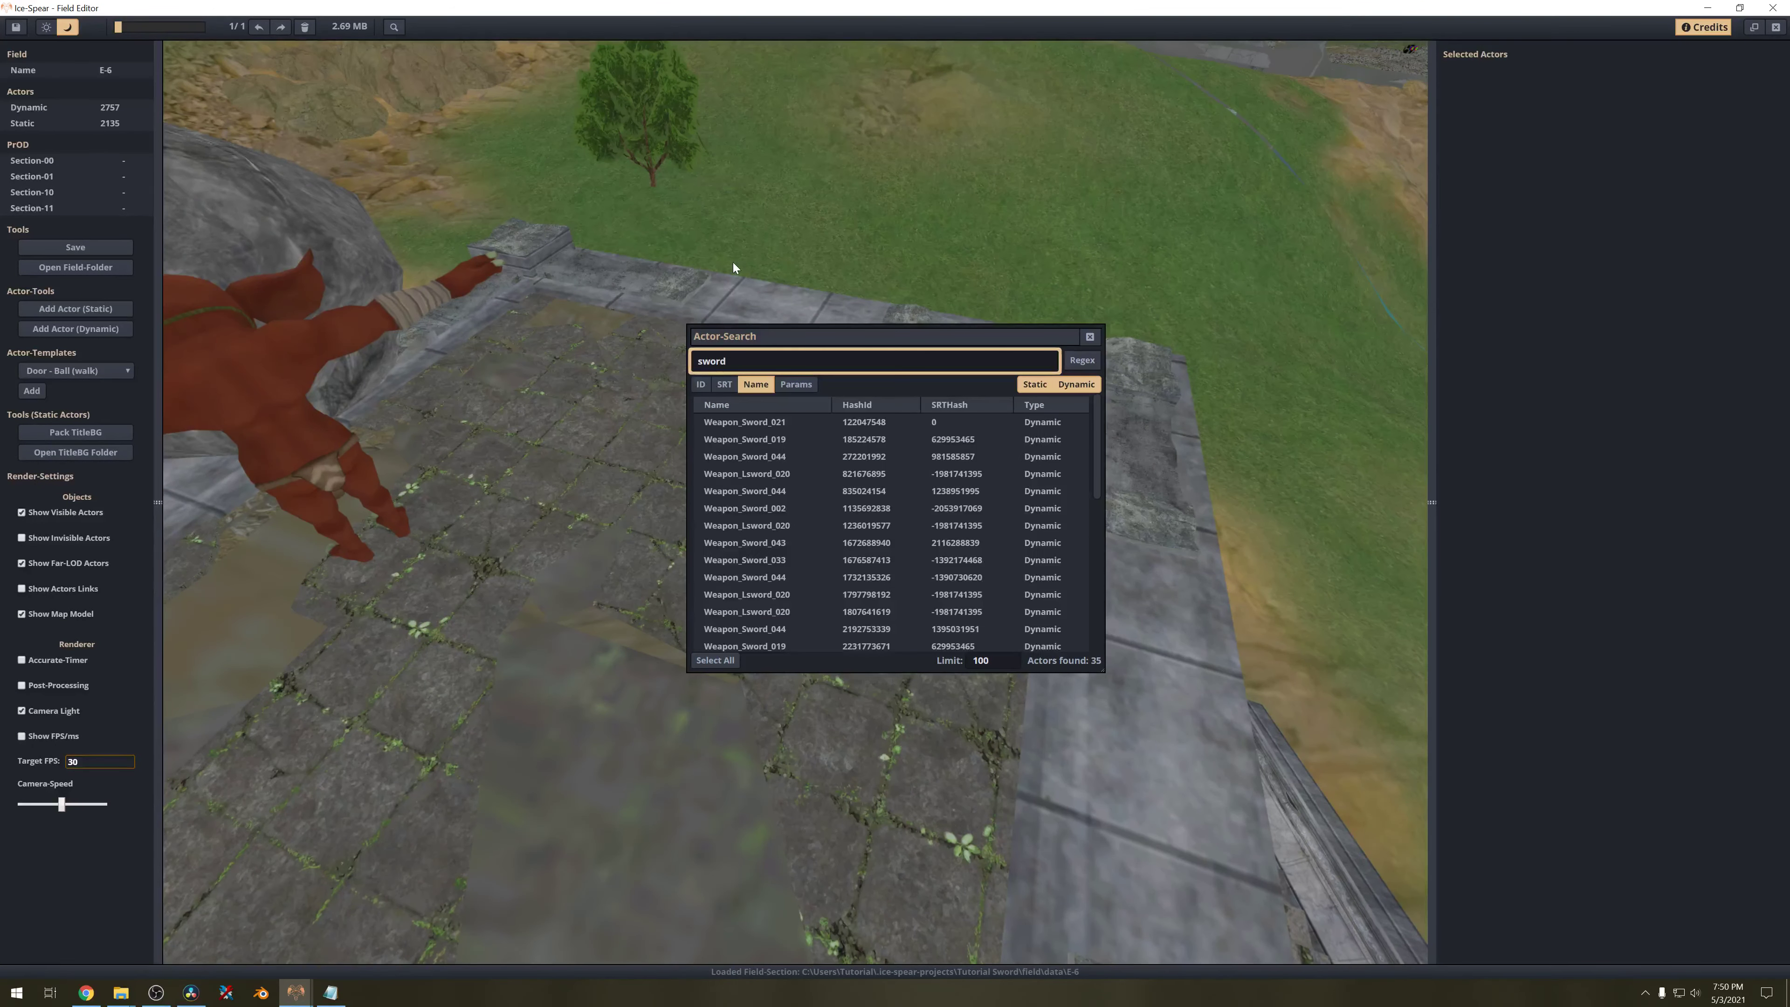
pyautogui.click(807, 422)
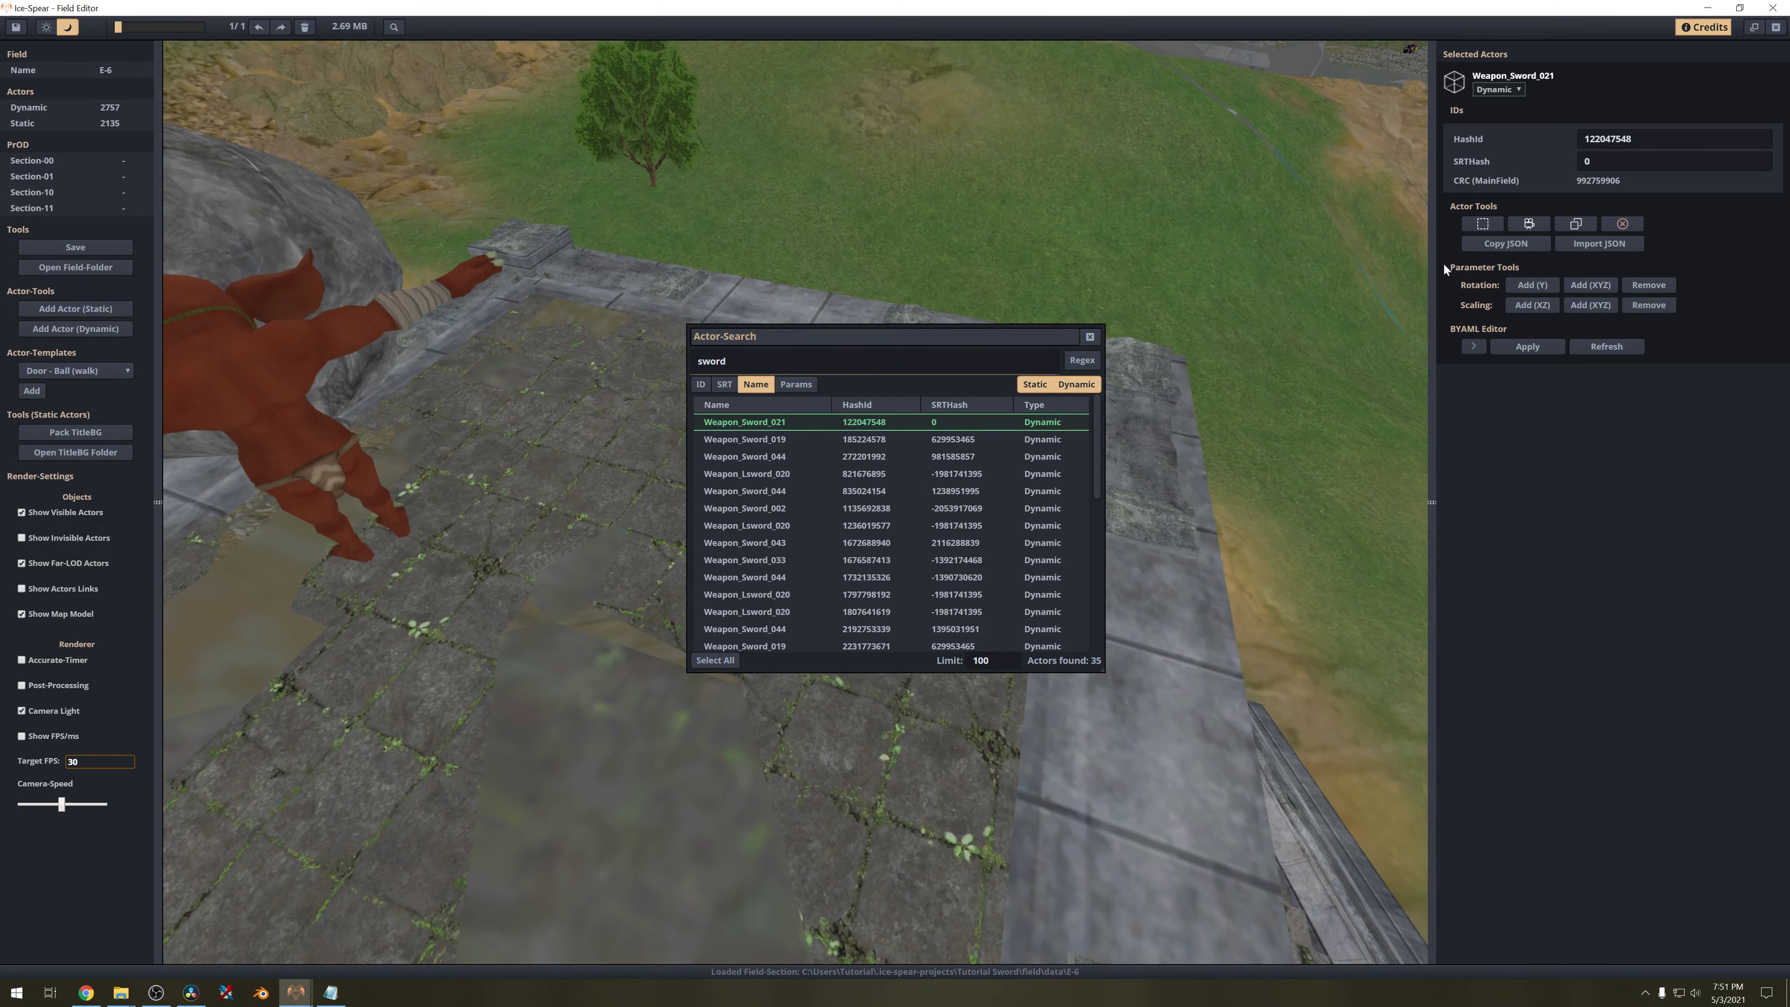
pyautogui.click(899, 425)
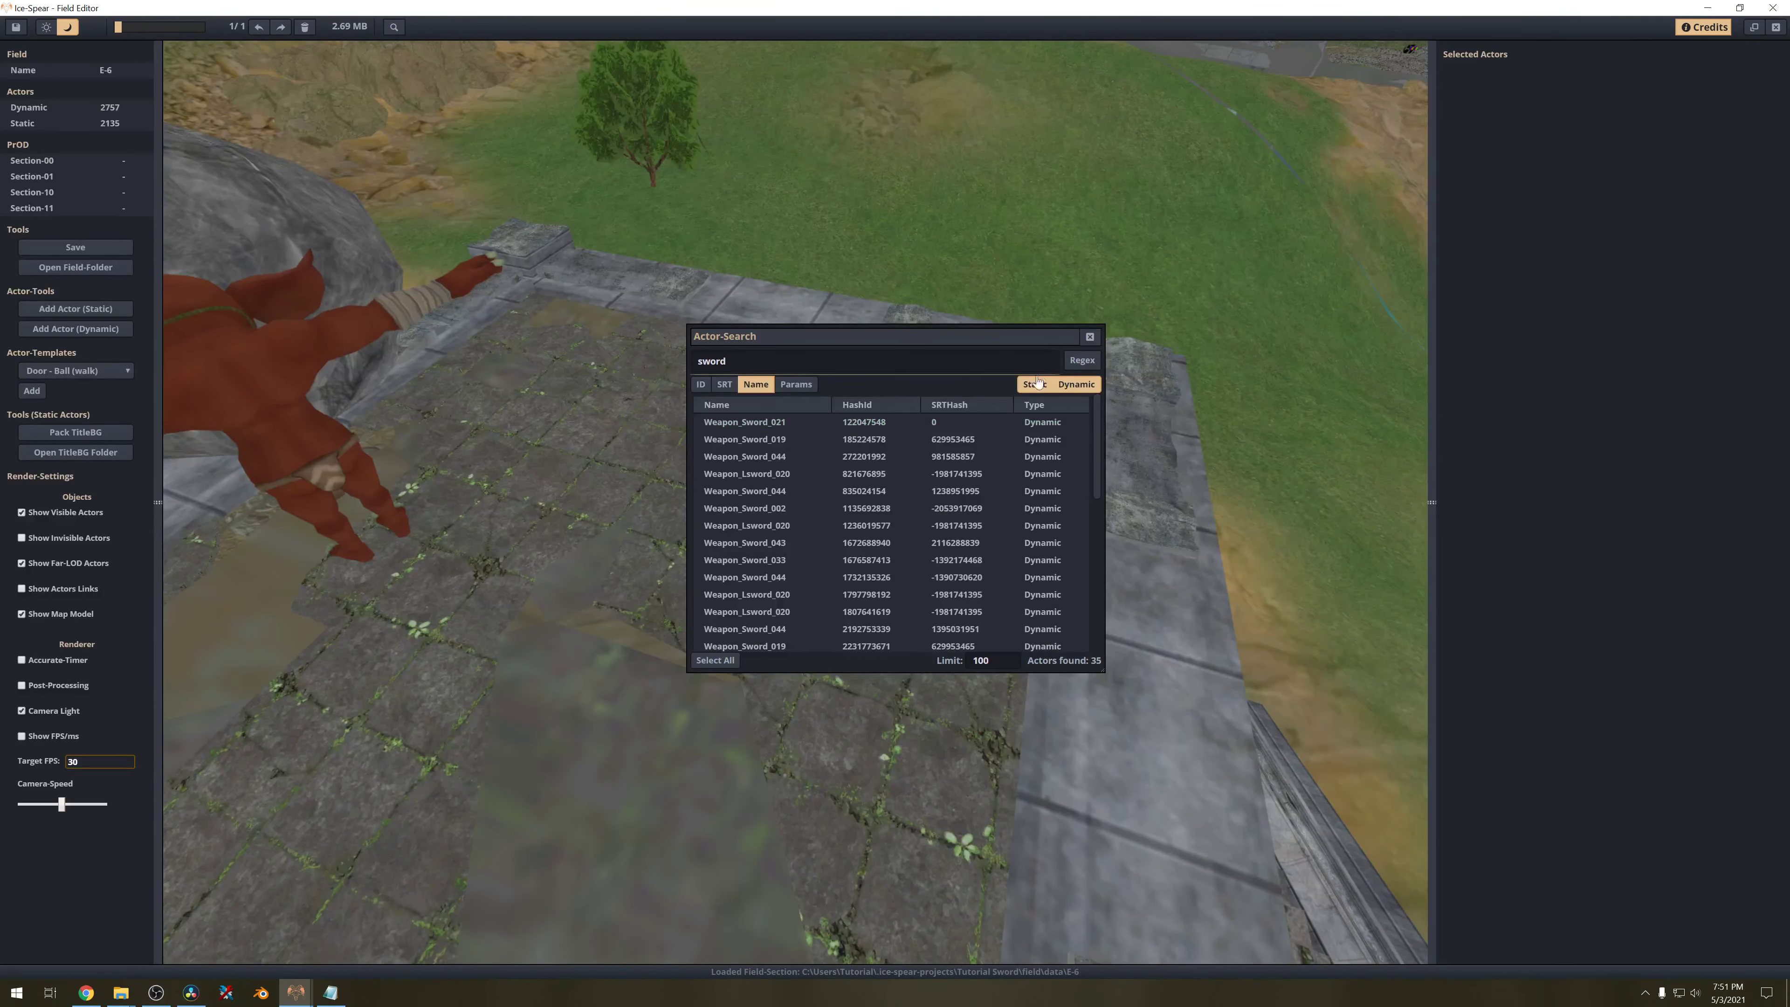
pyautogui.click(1092, 336)
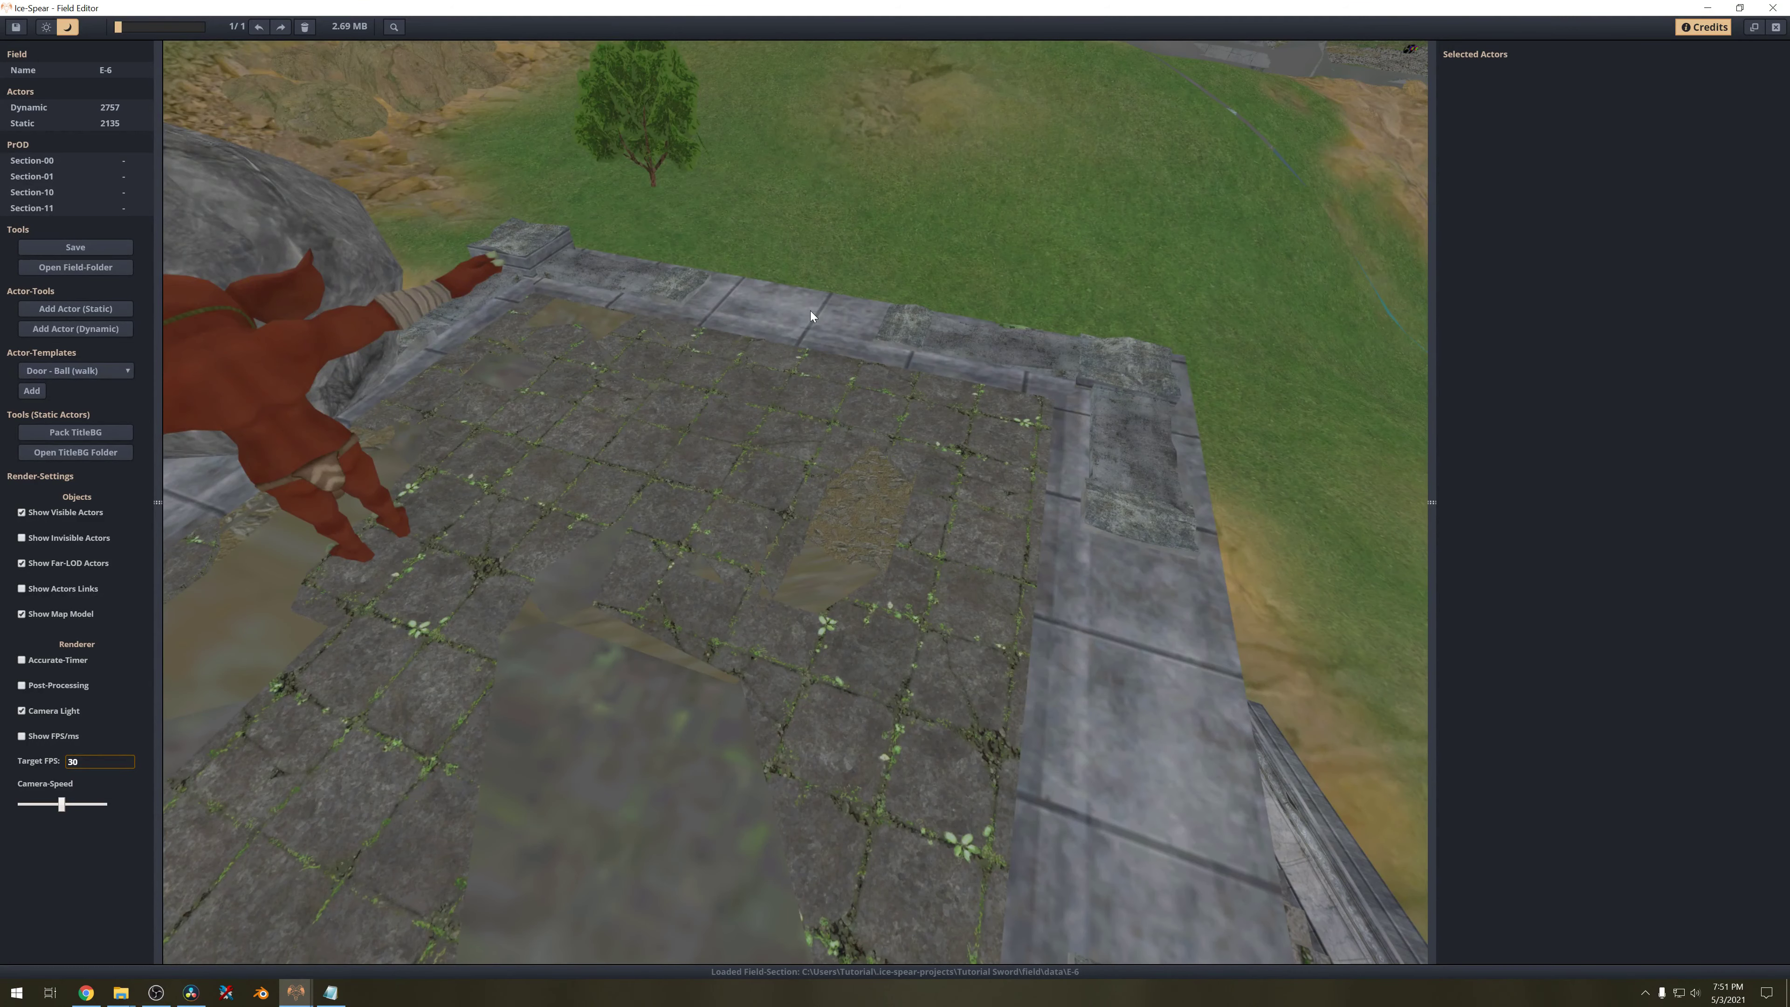
# Add a static actor on the stone platform and turn it into Weapon_Sword_021 by importing the sword's JSON.
pyautogui.scroll(-5, 809, 311)
pyautogui.scroll(5, 810, 311)
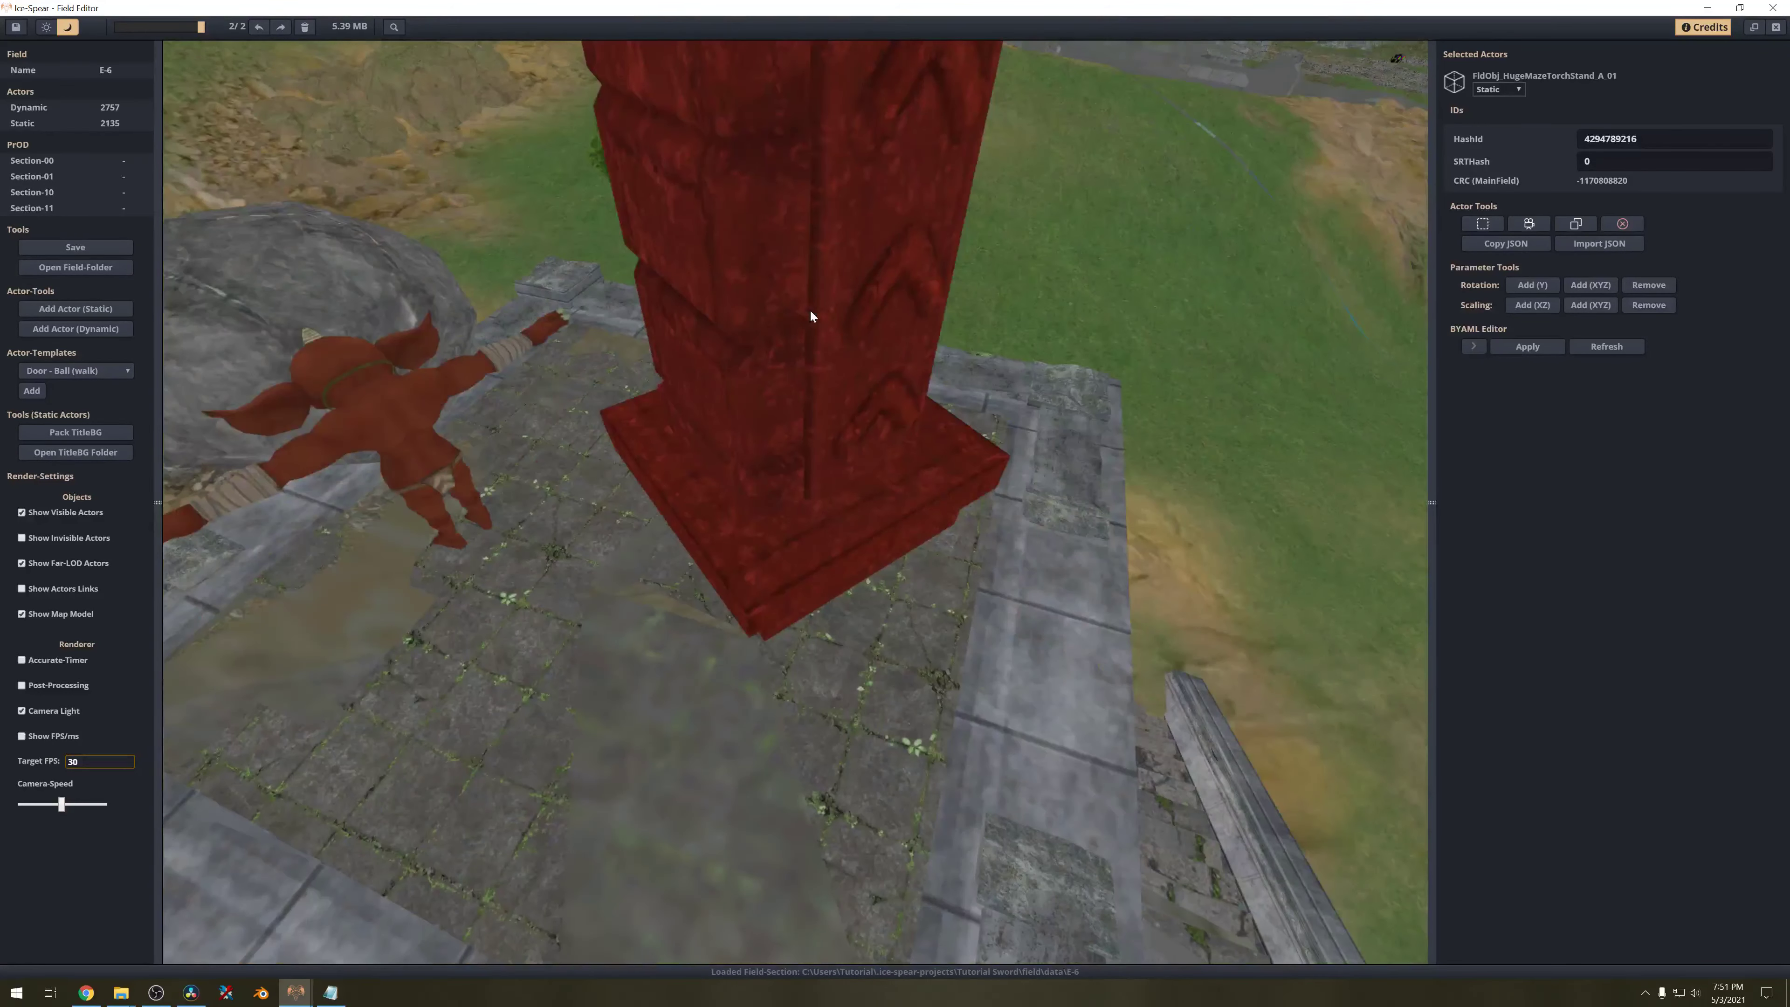
pyautogui.scroll(-5, 810, 310)
pyautogui.moveTo(810, 309)
pyautogui.mouseDown()
pyautogui.moveTo(826, 272)
pyautogui.moveTo(808, 306)
pyautogui.mouseUp()
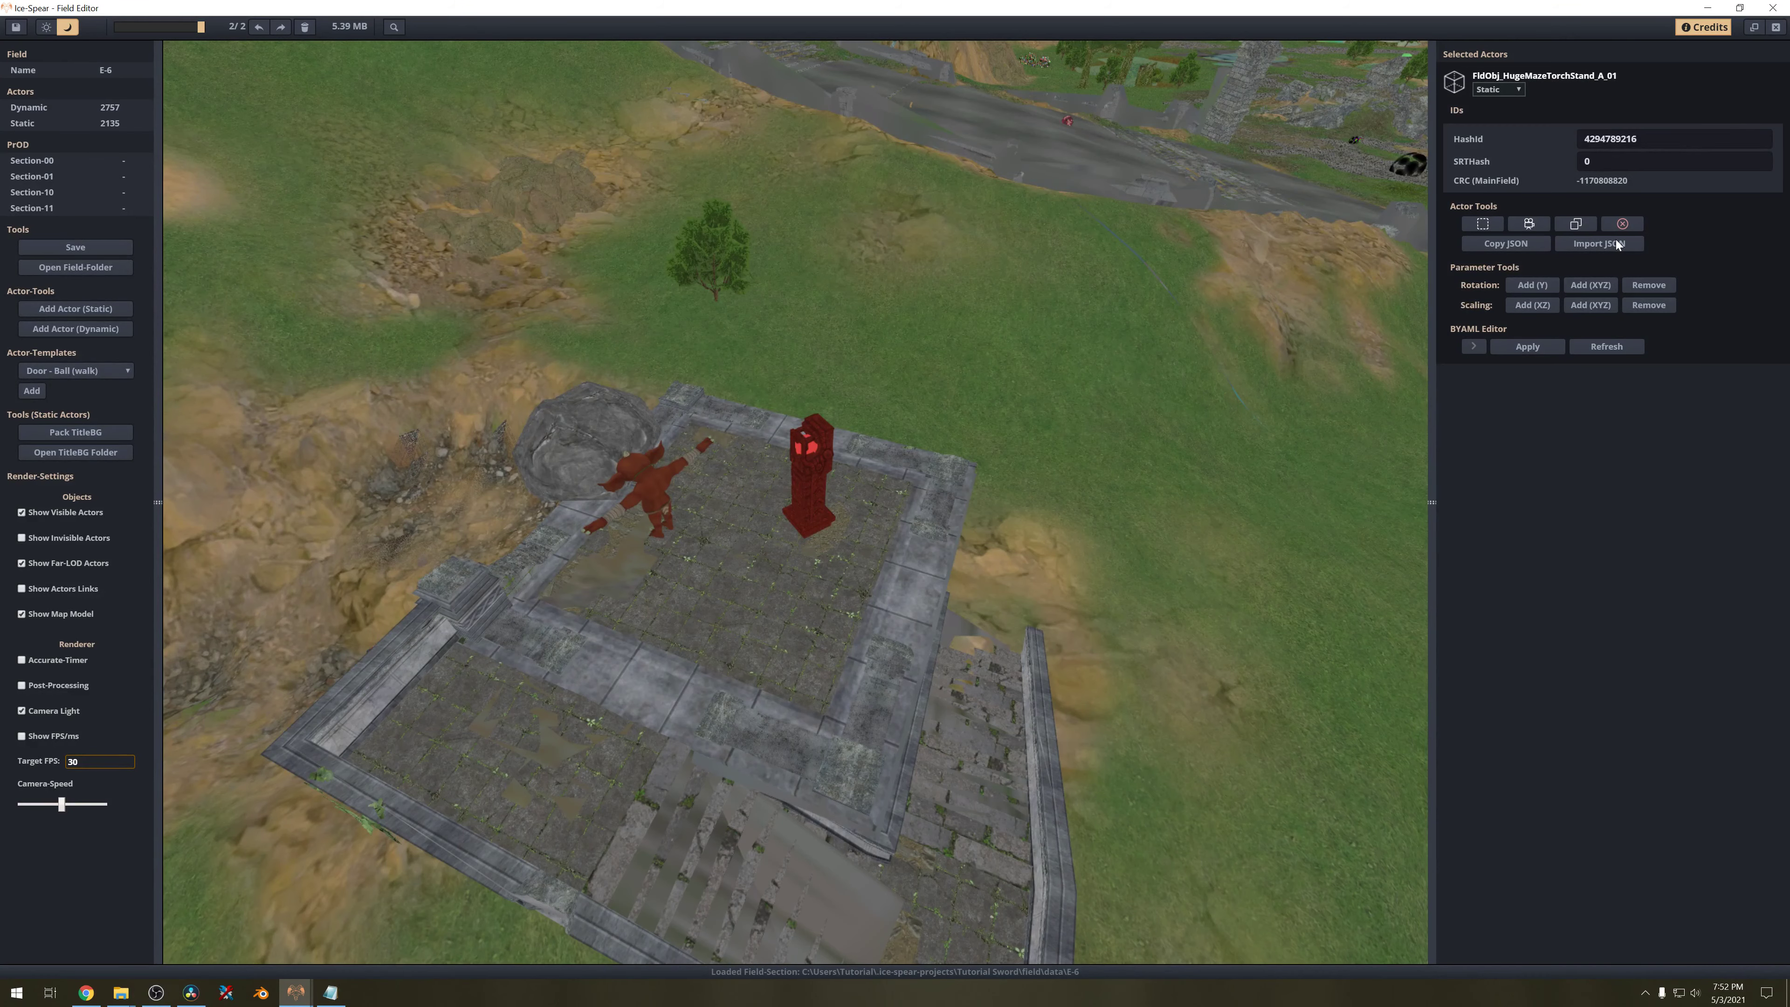
pyautogui.click(1634, 244)
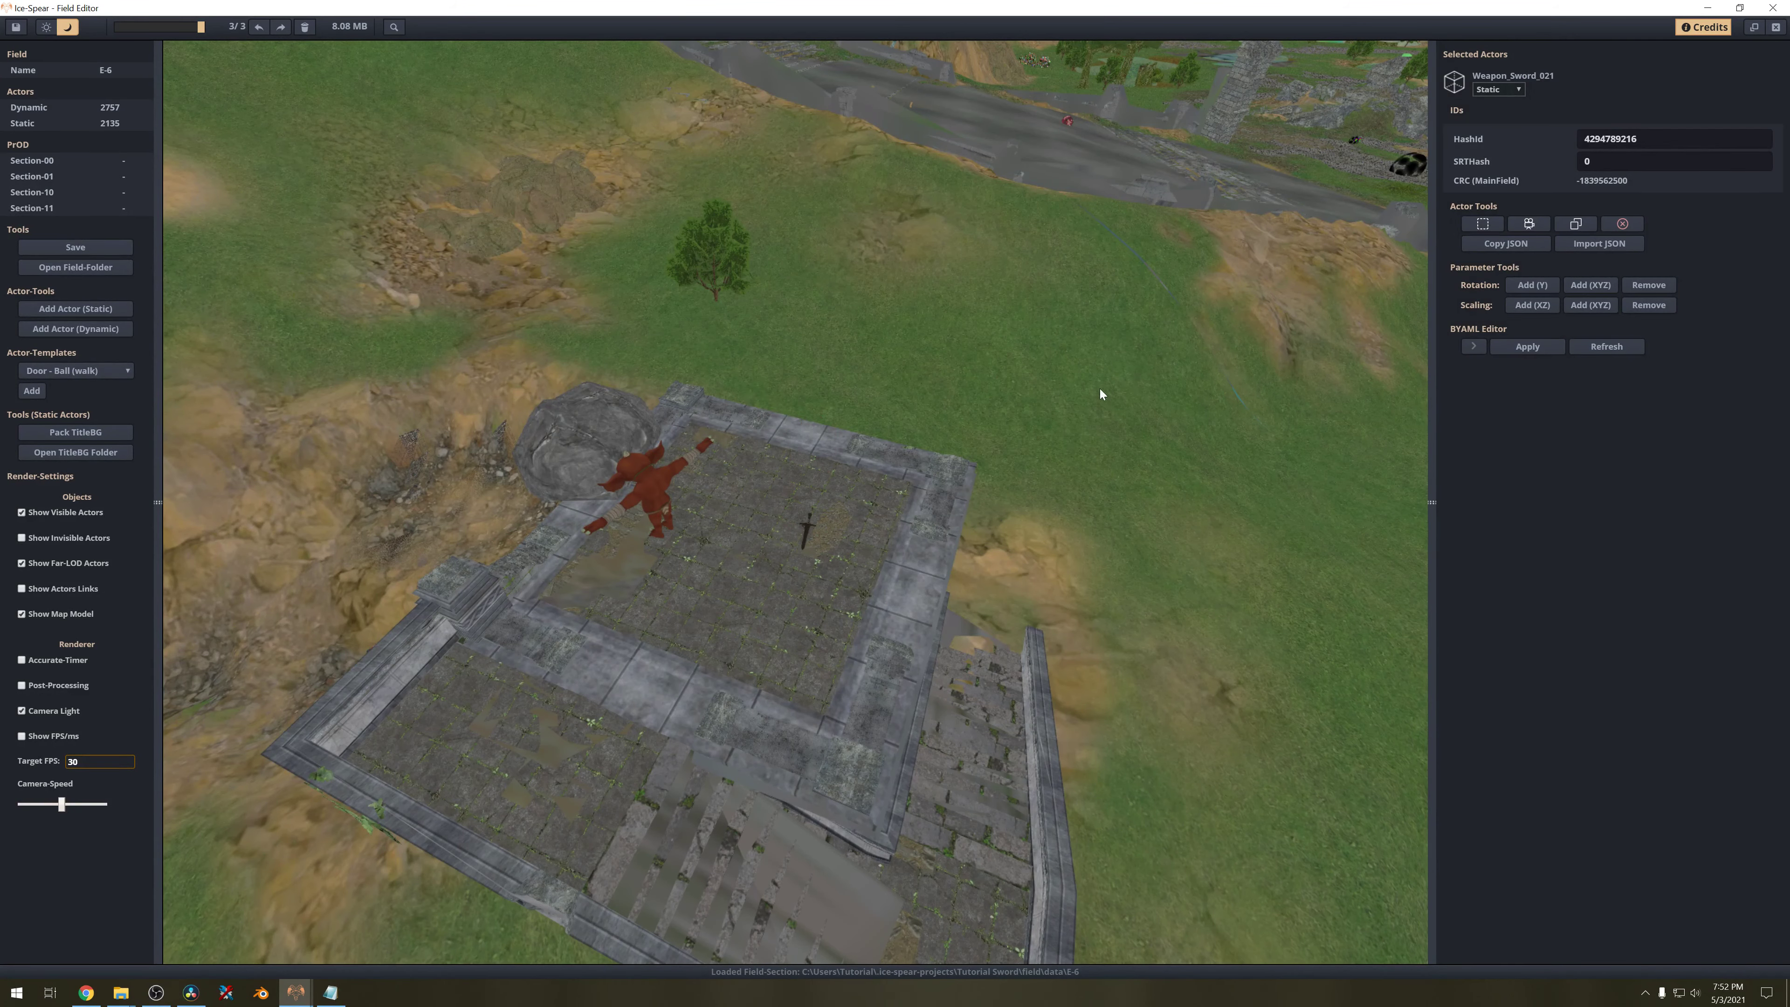
# Reduce the camera speed to almost its minimum for working close to the placed sword.
pyautogui.scroll(2, 1091, 385)
pyautogui.scroll(-1, 1091, 385)
pyautogui.moveTo(1095, 387); pyautogui.dragTo(1130, 422)
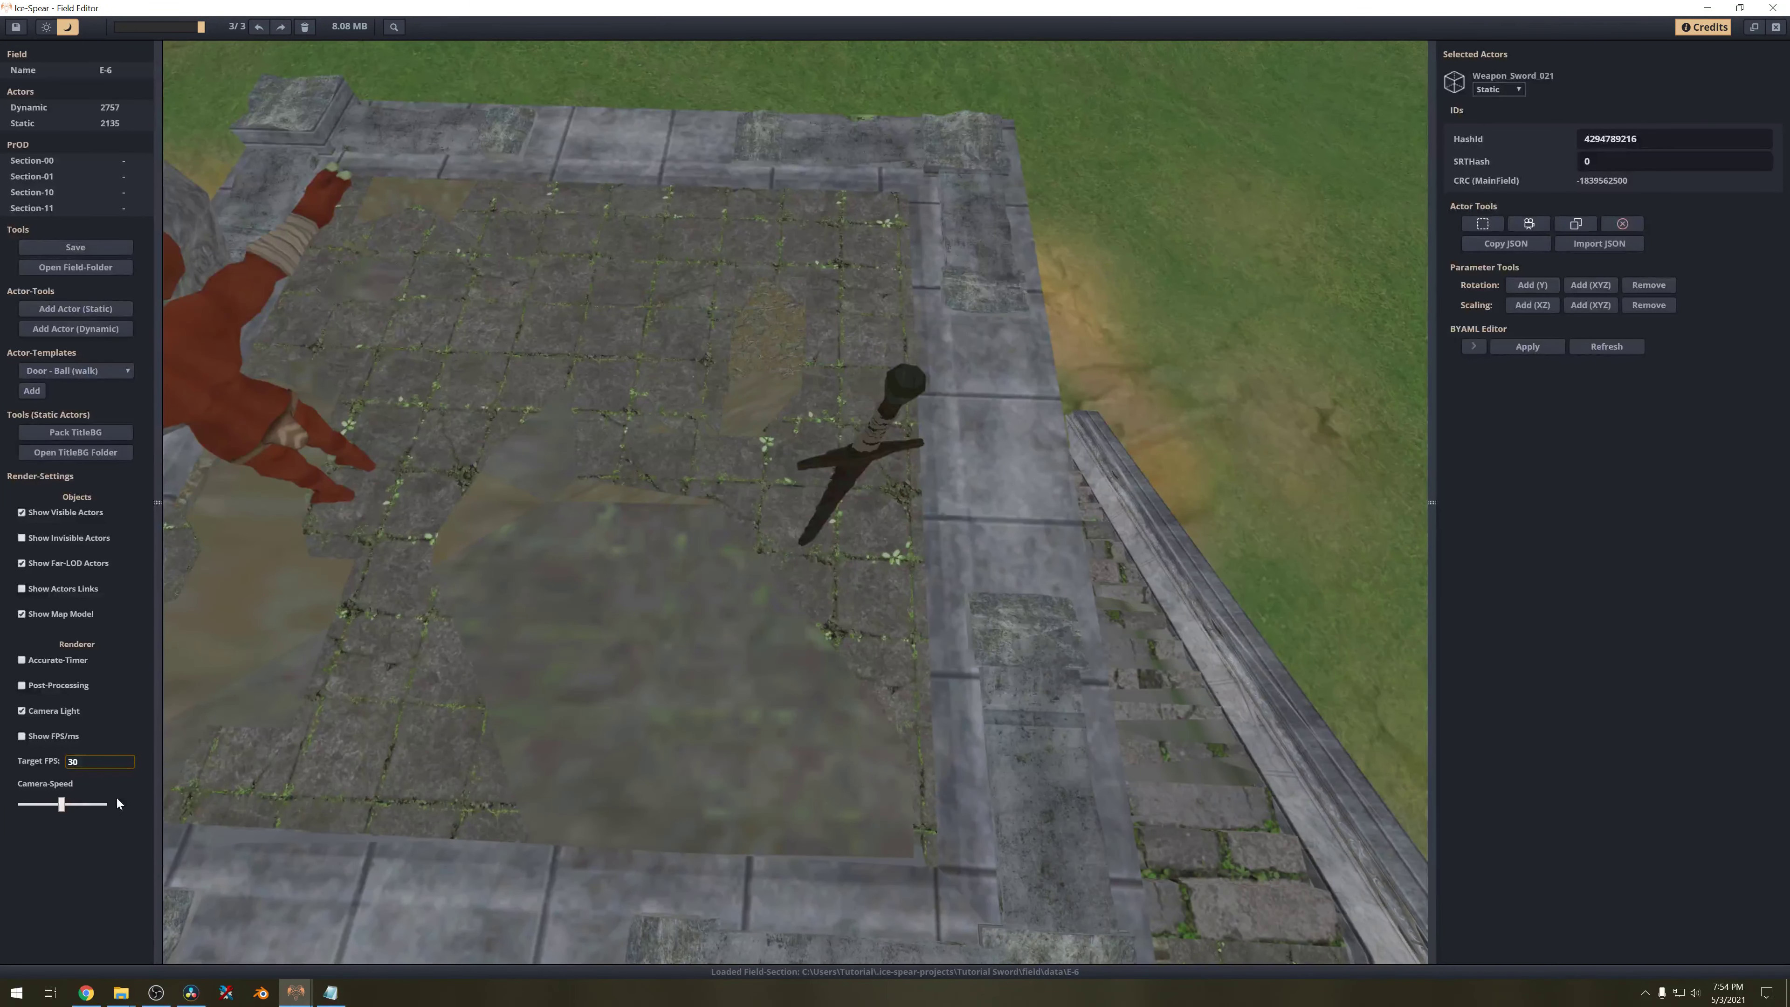
pyautogui.click(28, 807)
pyautogui.press('g')
# In the sword actor's BYAML data, set the UnitConfigName value to Weapon_Sword_111 and apply it.
pyautogui.click(1474, 346)
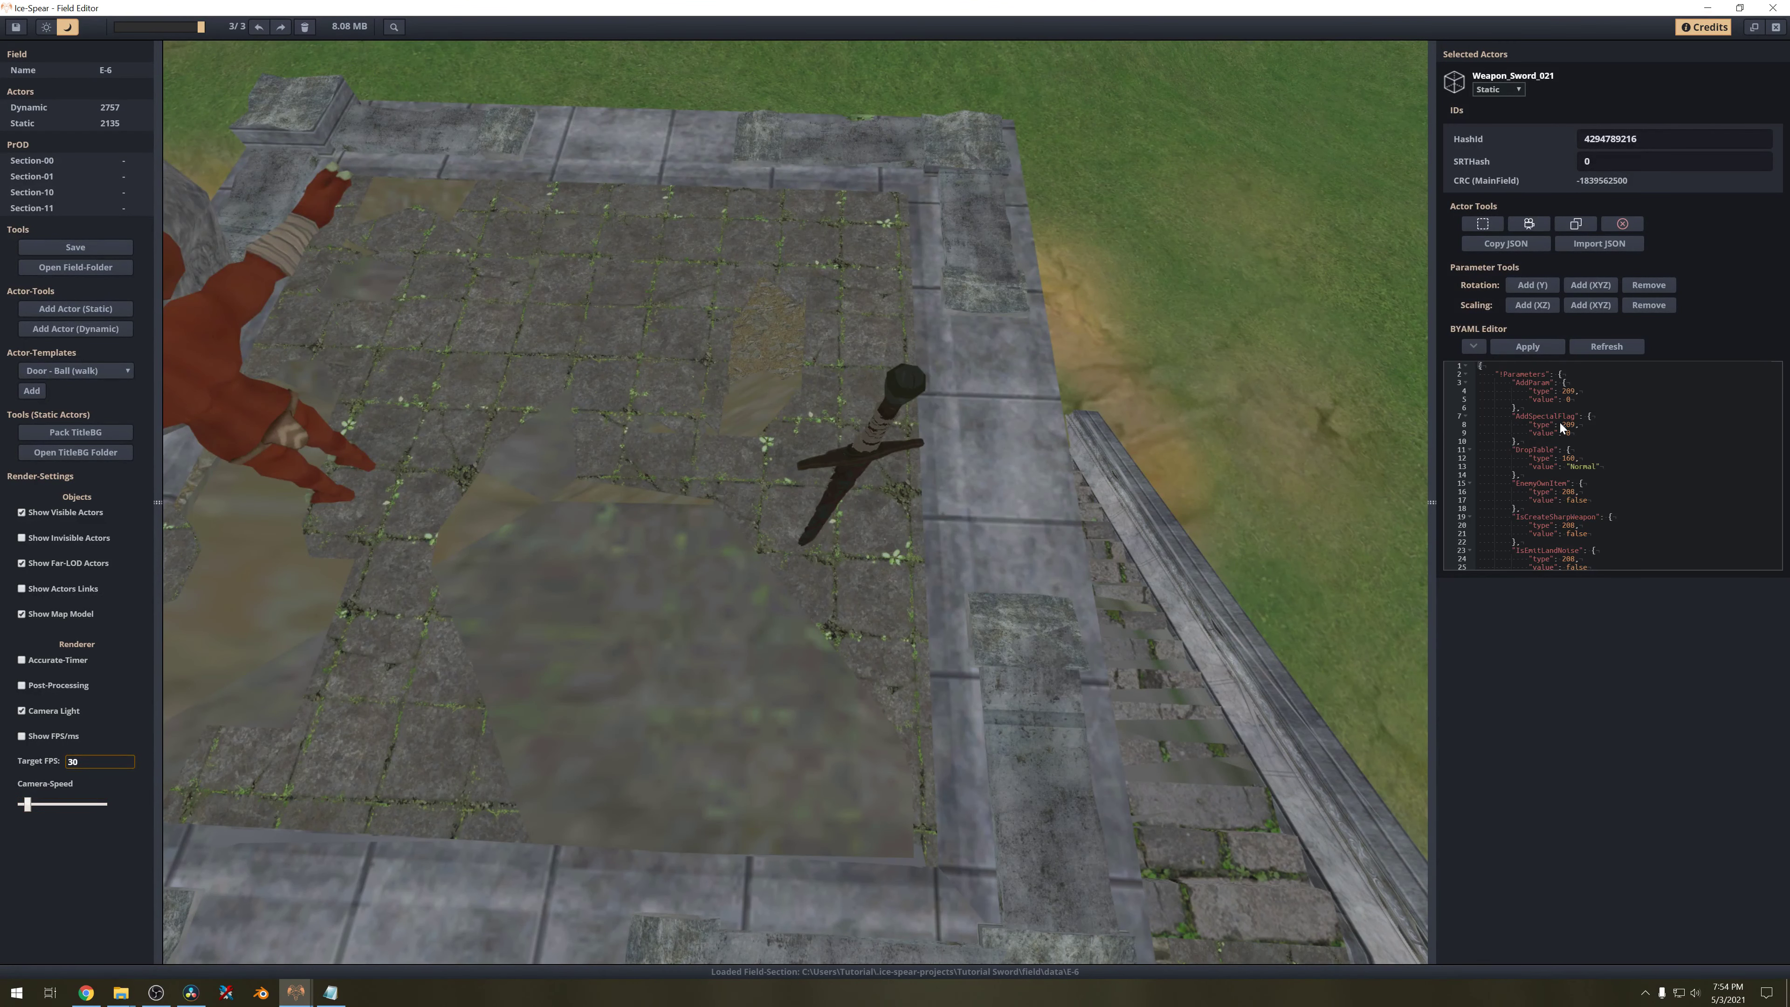
pyautogui.scroll(-2, 1567, 426)
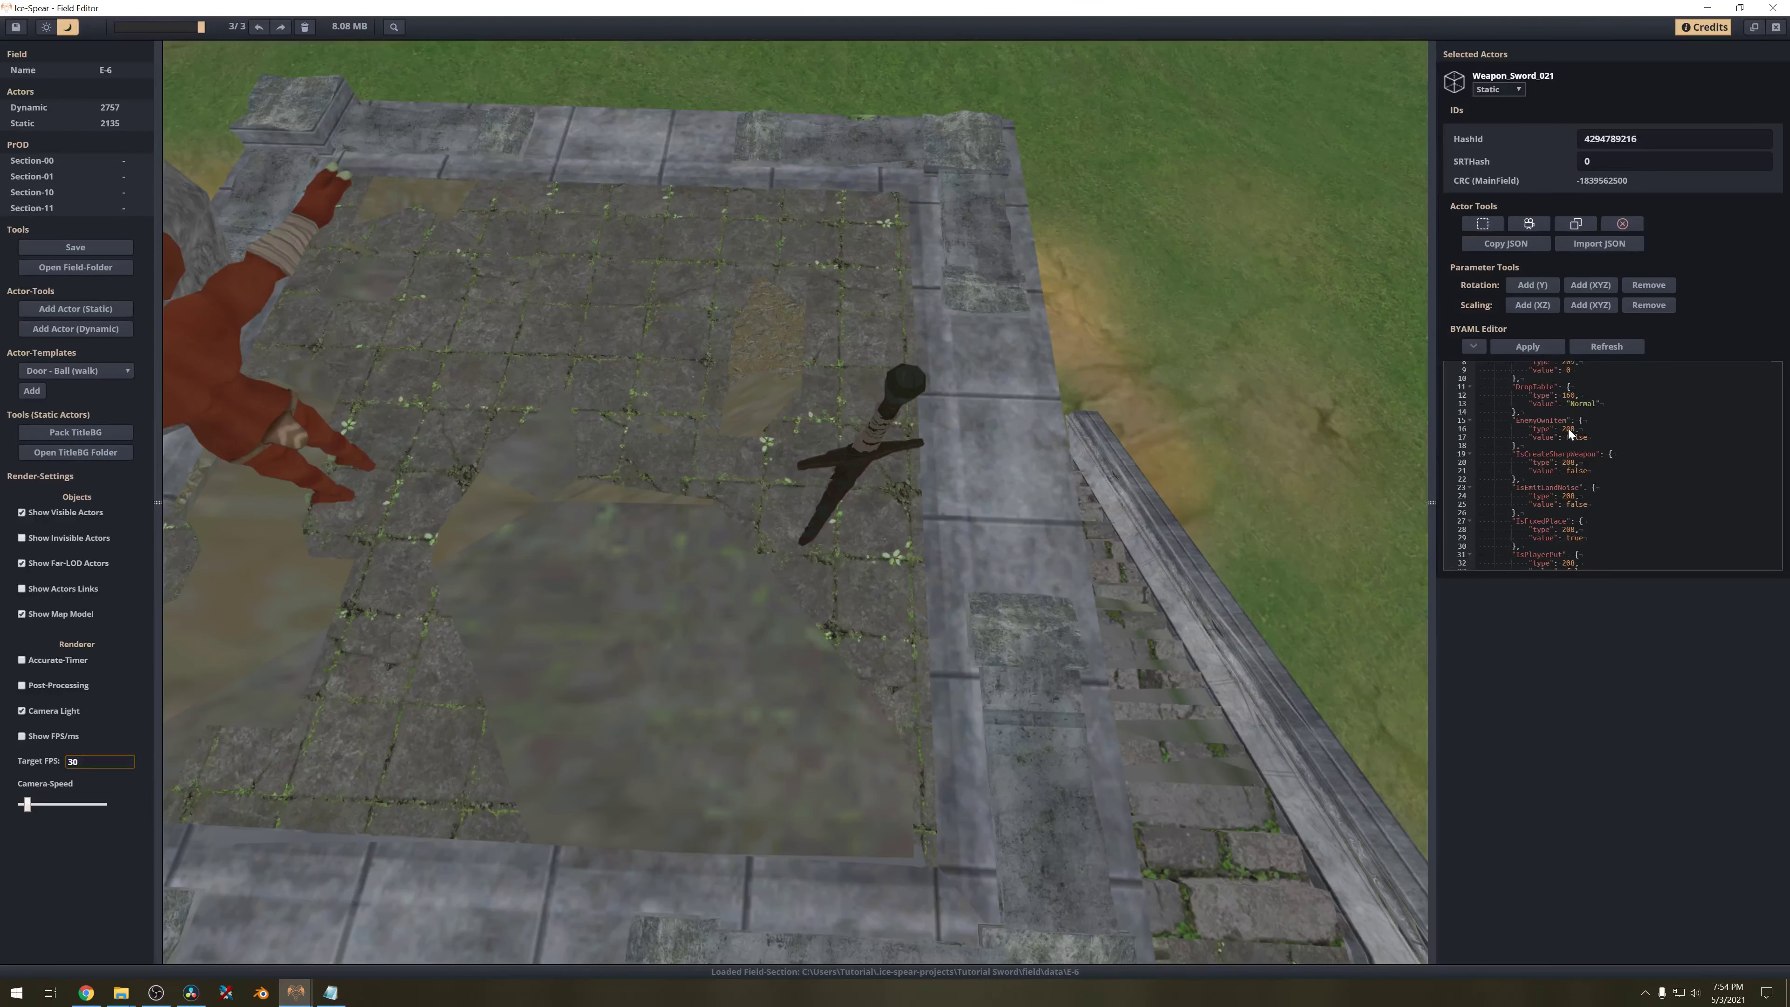
pyautogui.scroll(2, 1567, 428)
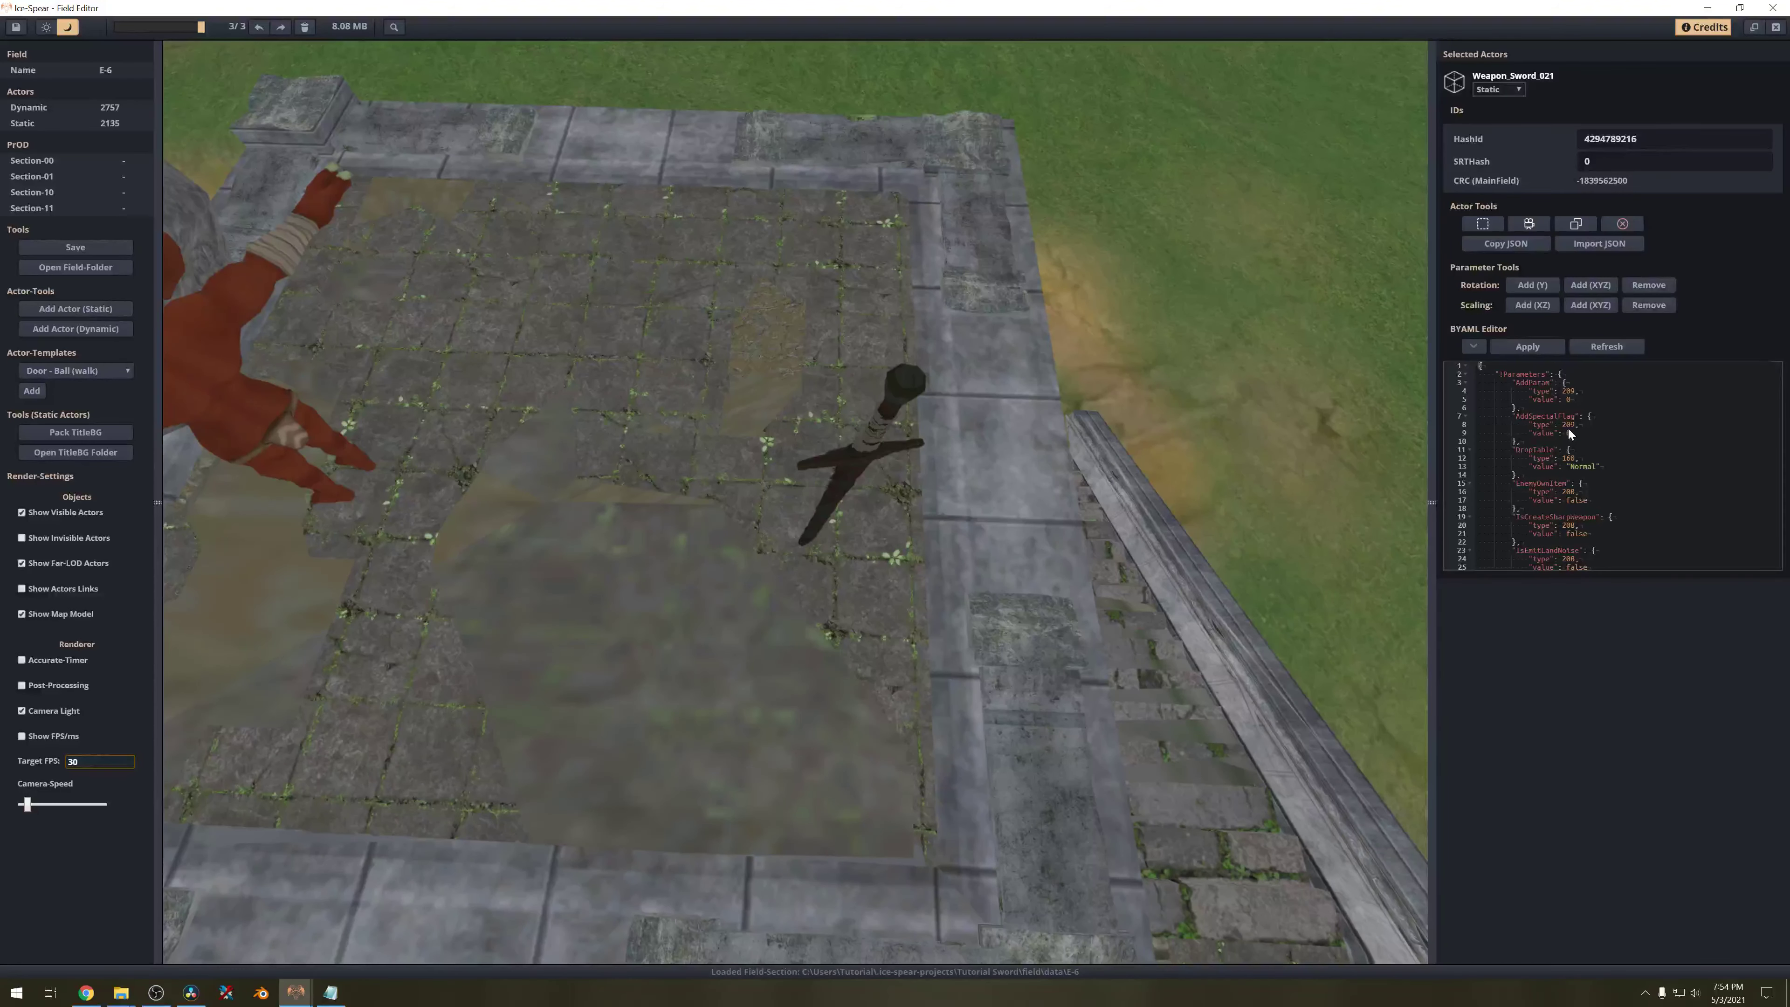
pyautogui.scroll(-19, 1567, 427)
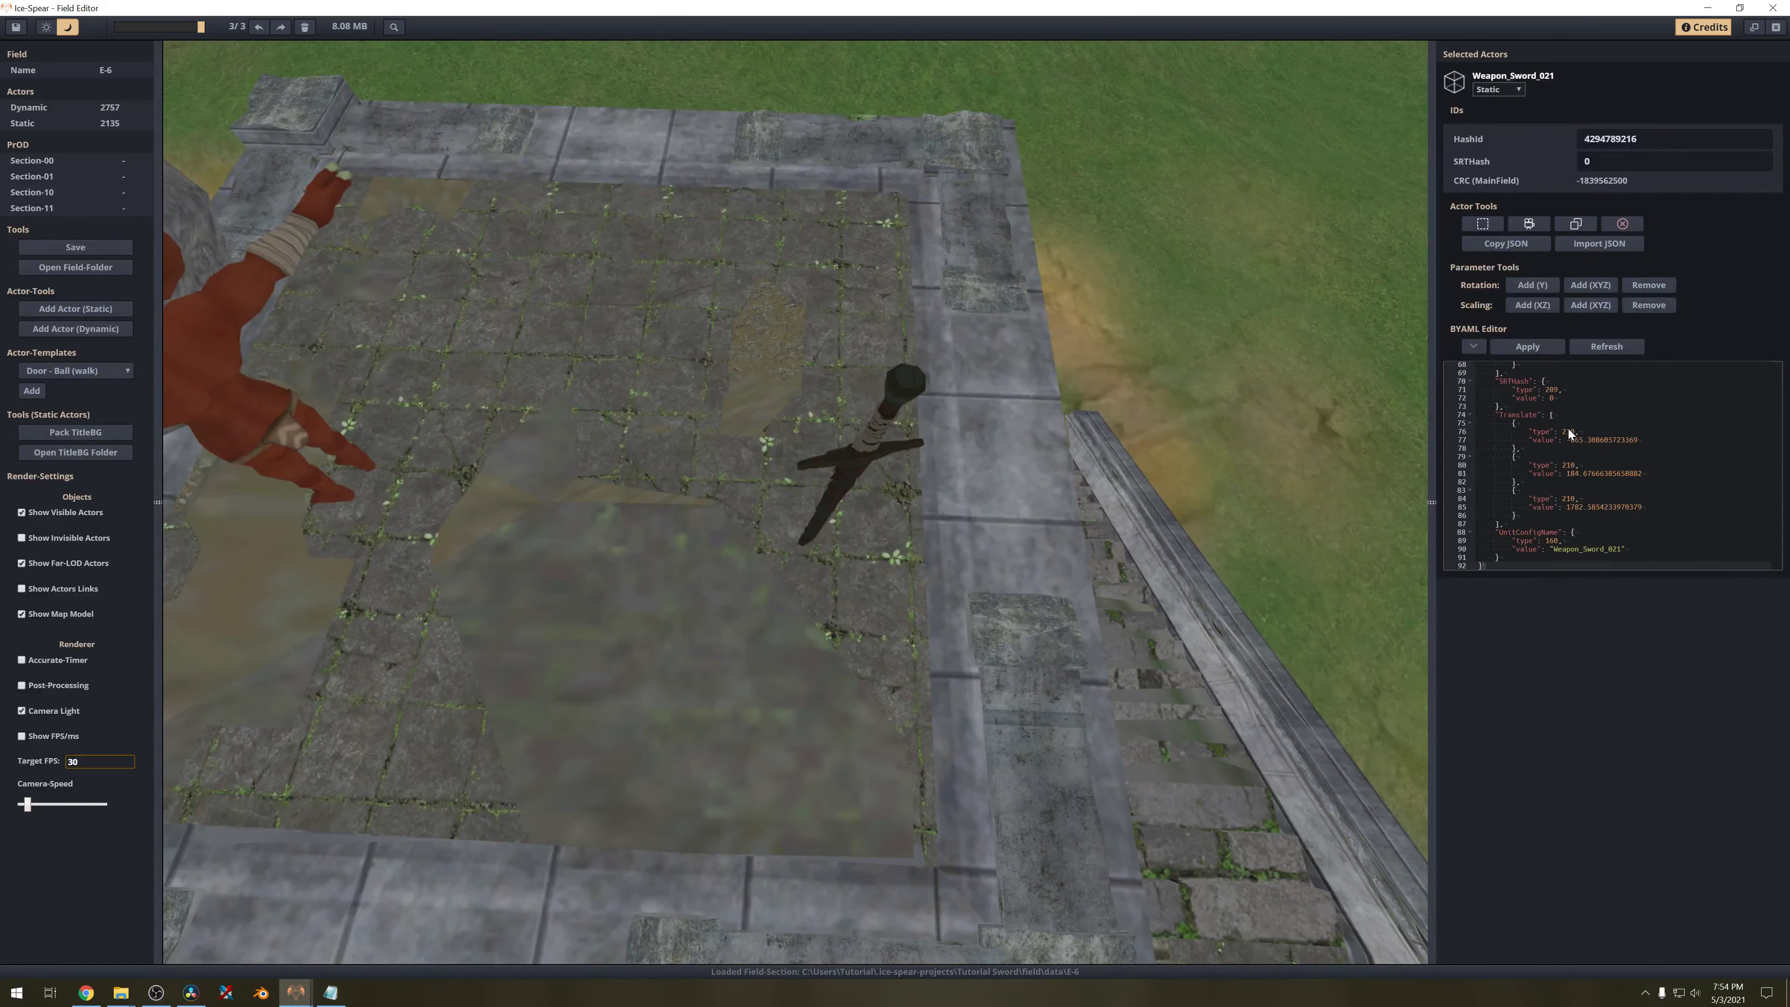
pyautogui.click(1591, 555)
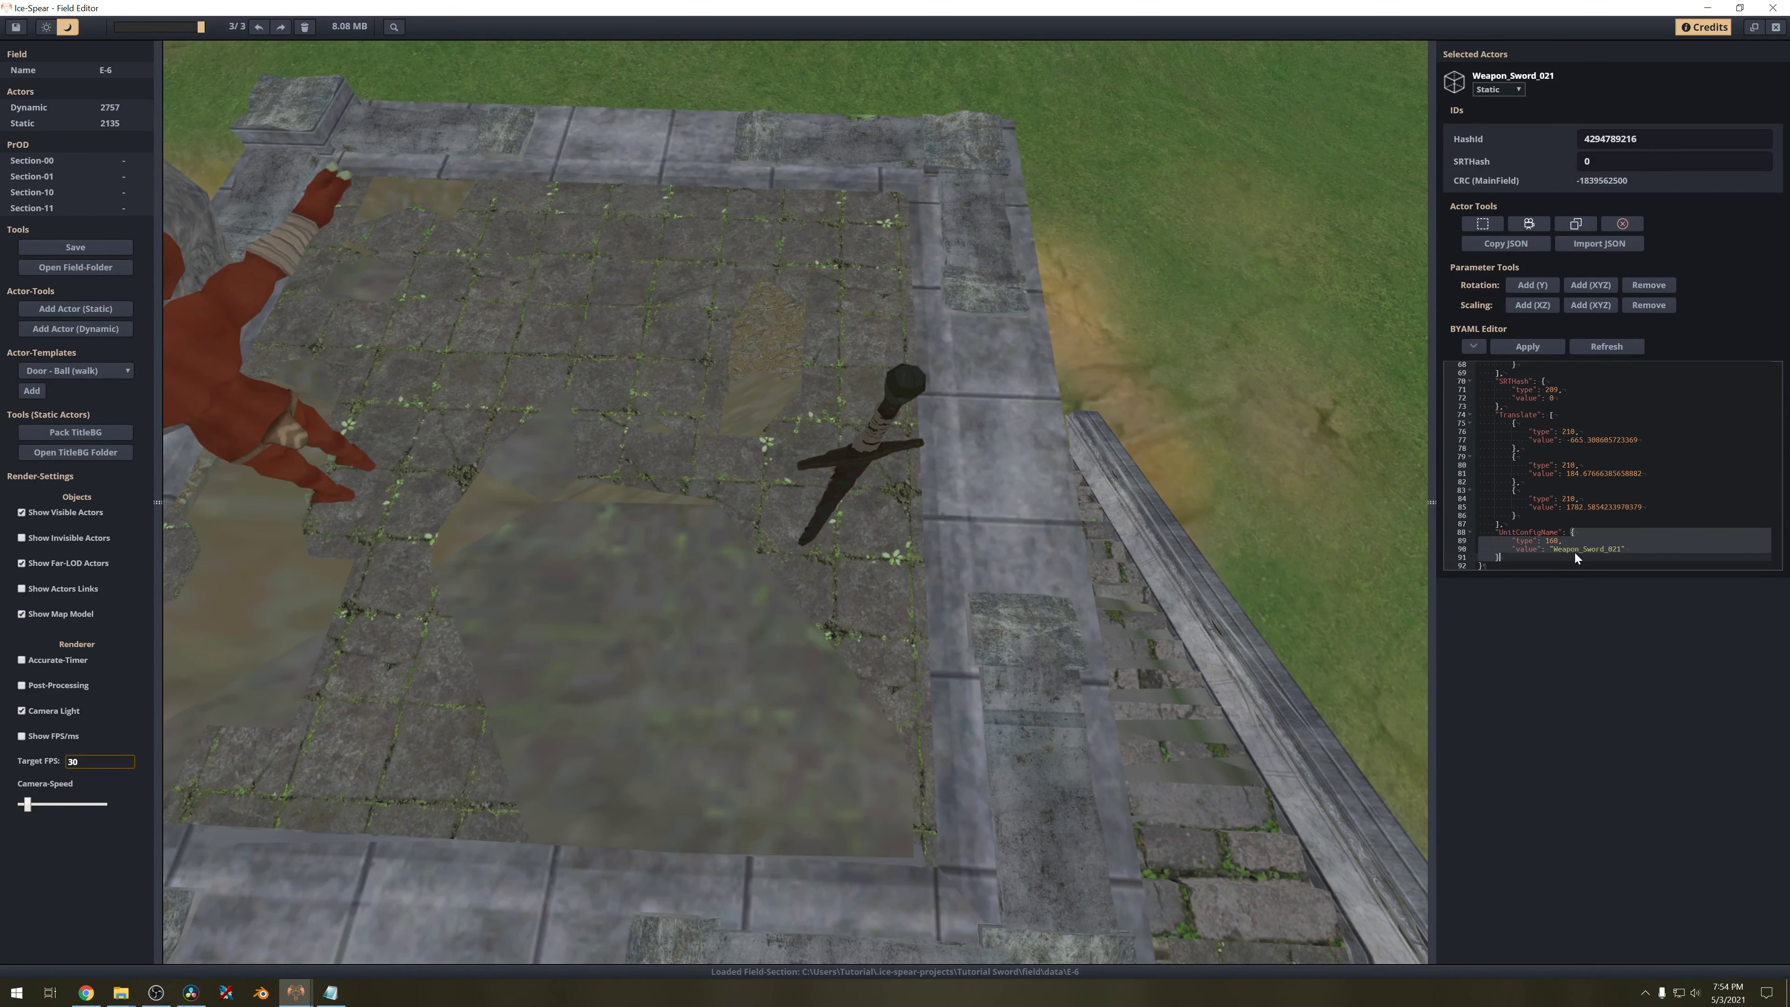
pyautogui.click(1623, 543)
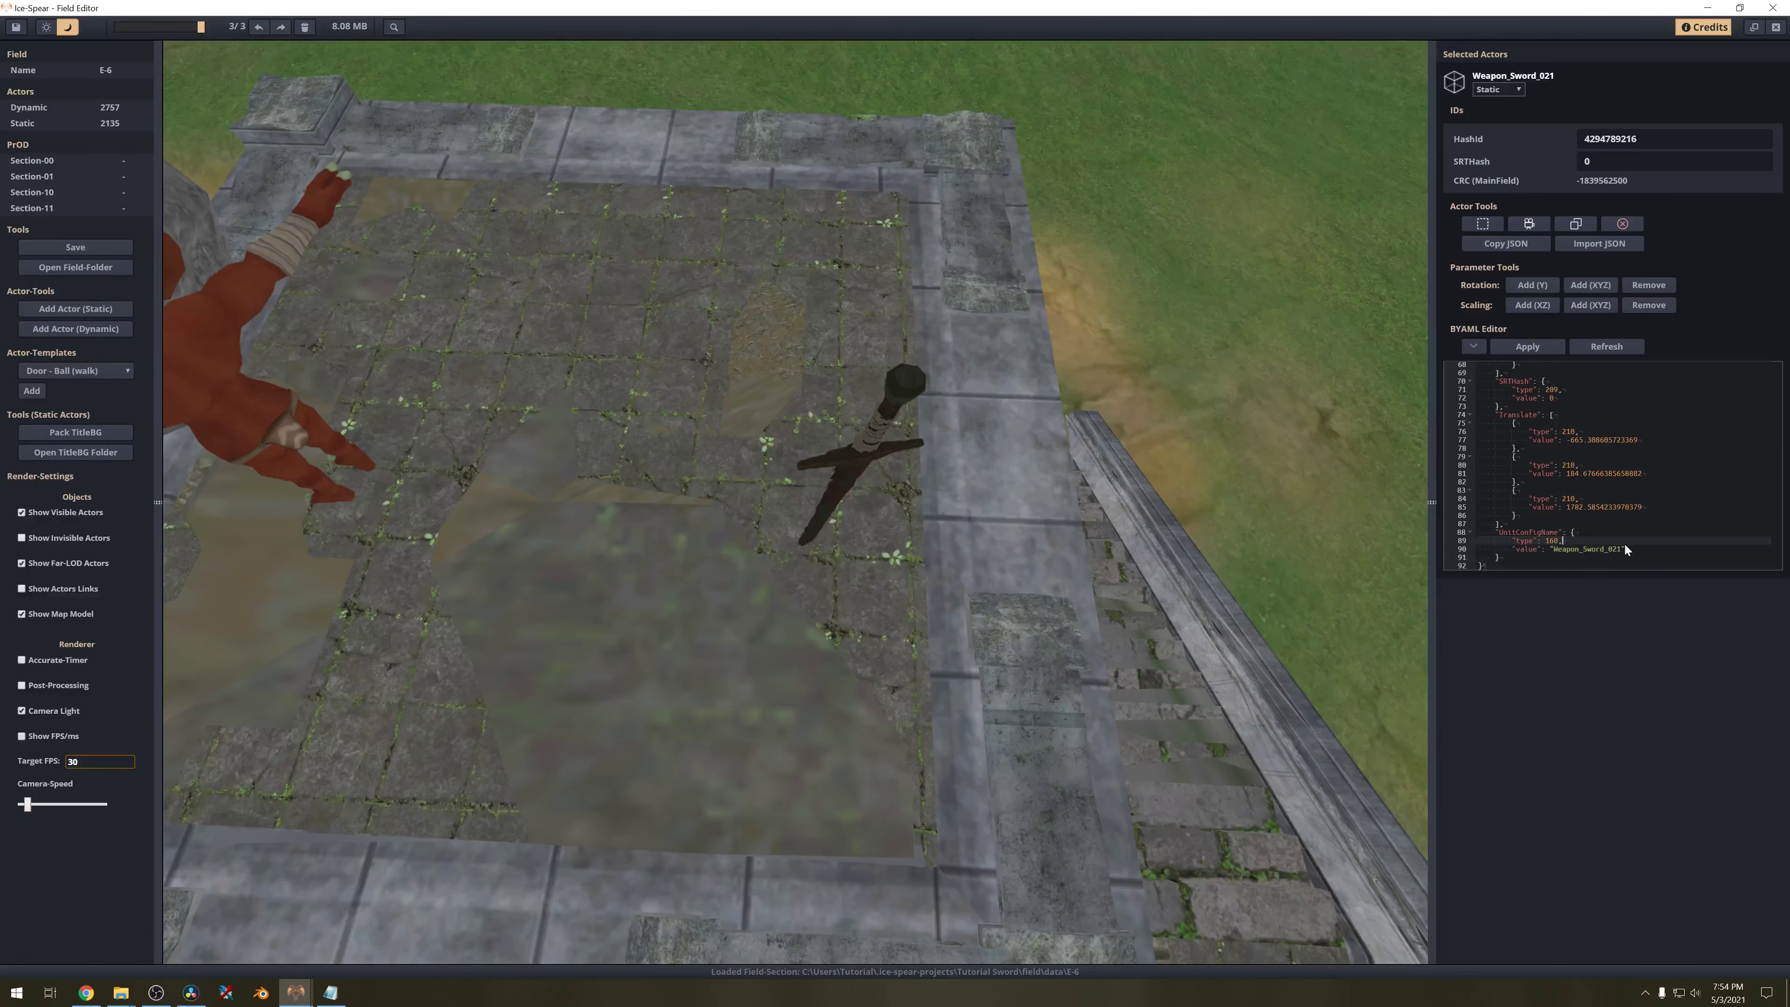
pyautogui.click(1651, 546)
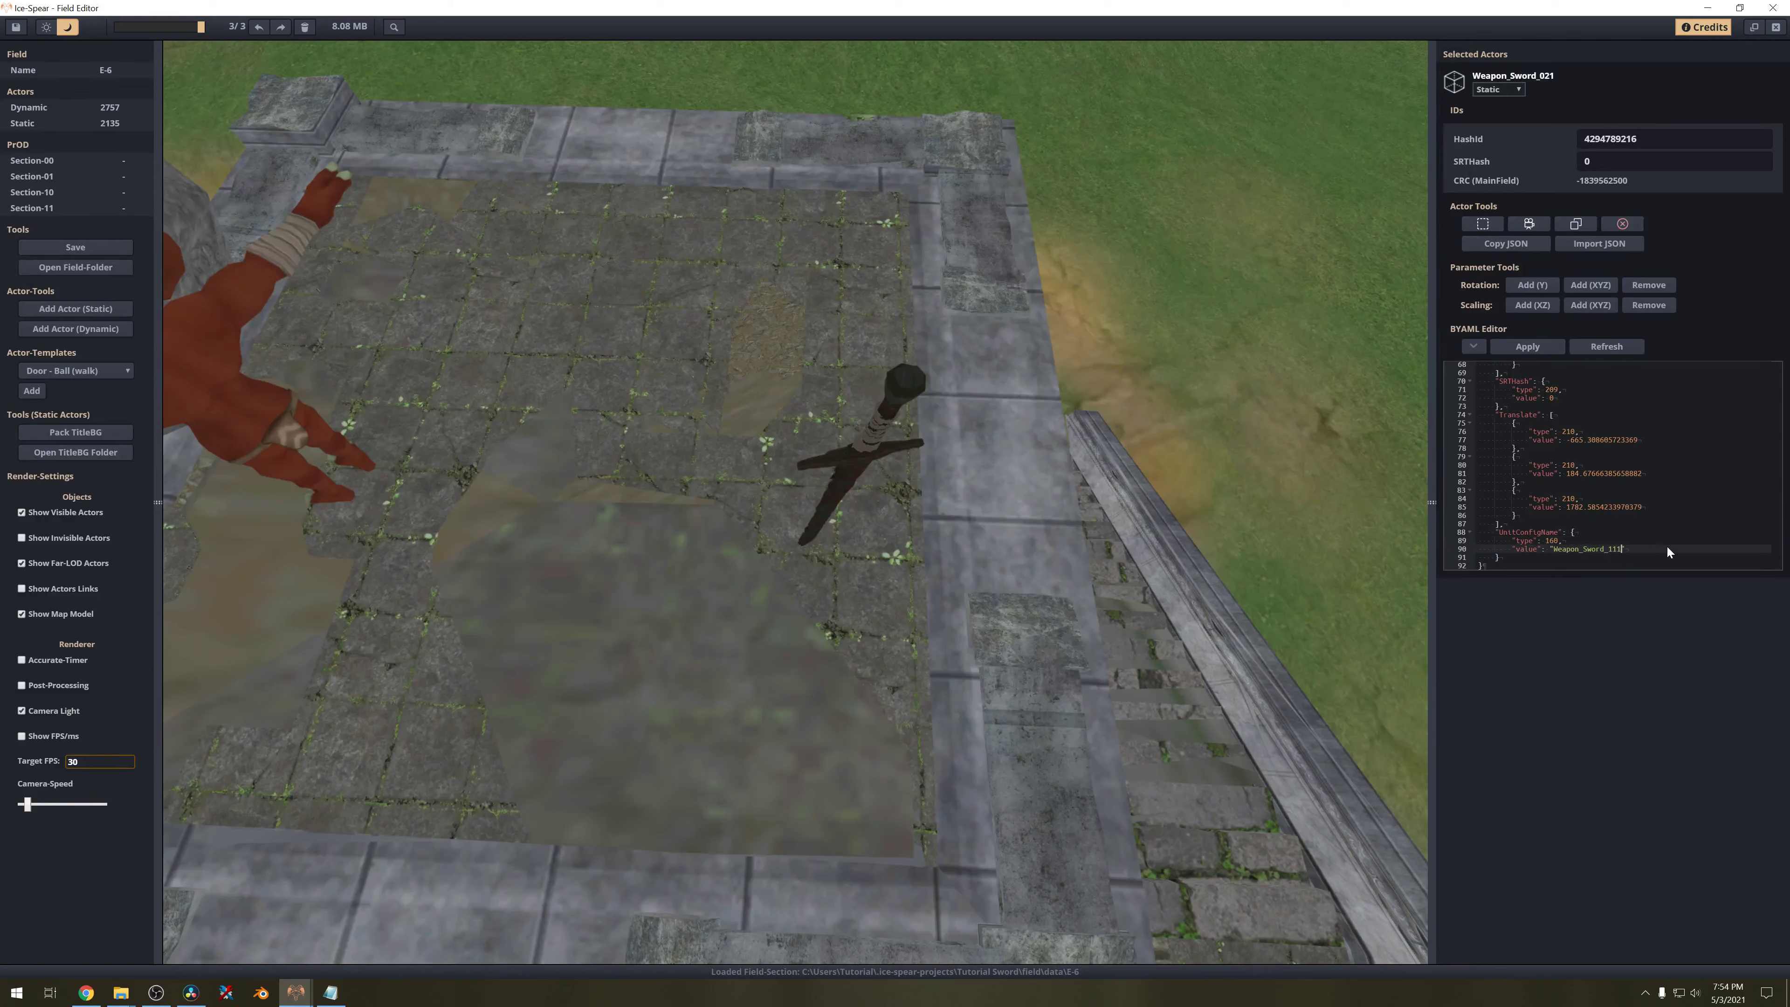
pyautogui.click(1517, 346)
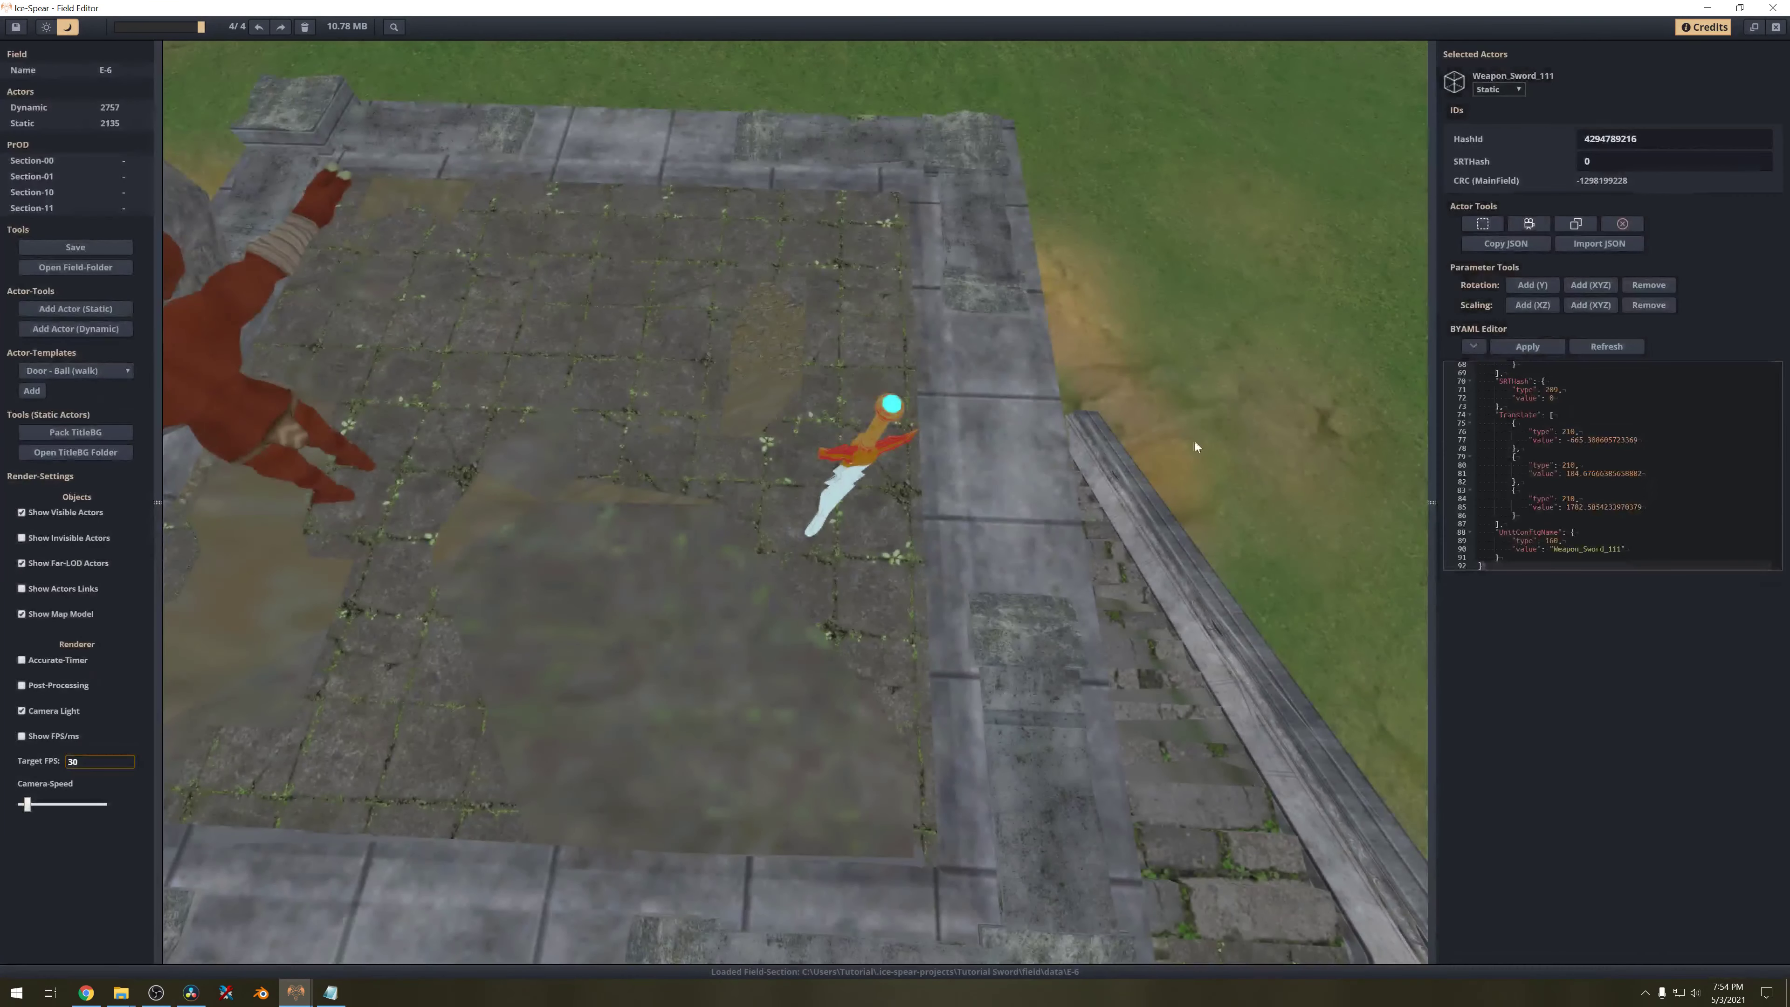
# Adjust the custom sword's placement on the stone platform, redoing the last undone change.
pyautogui.moveTo(1115, 389); pyautogui.dragTo(1122, 377)
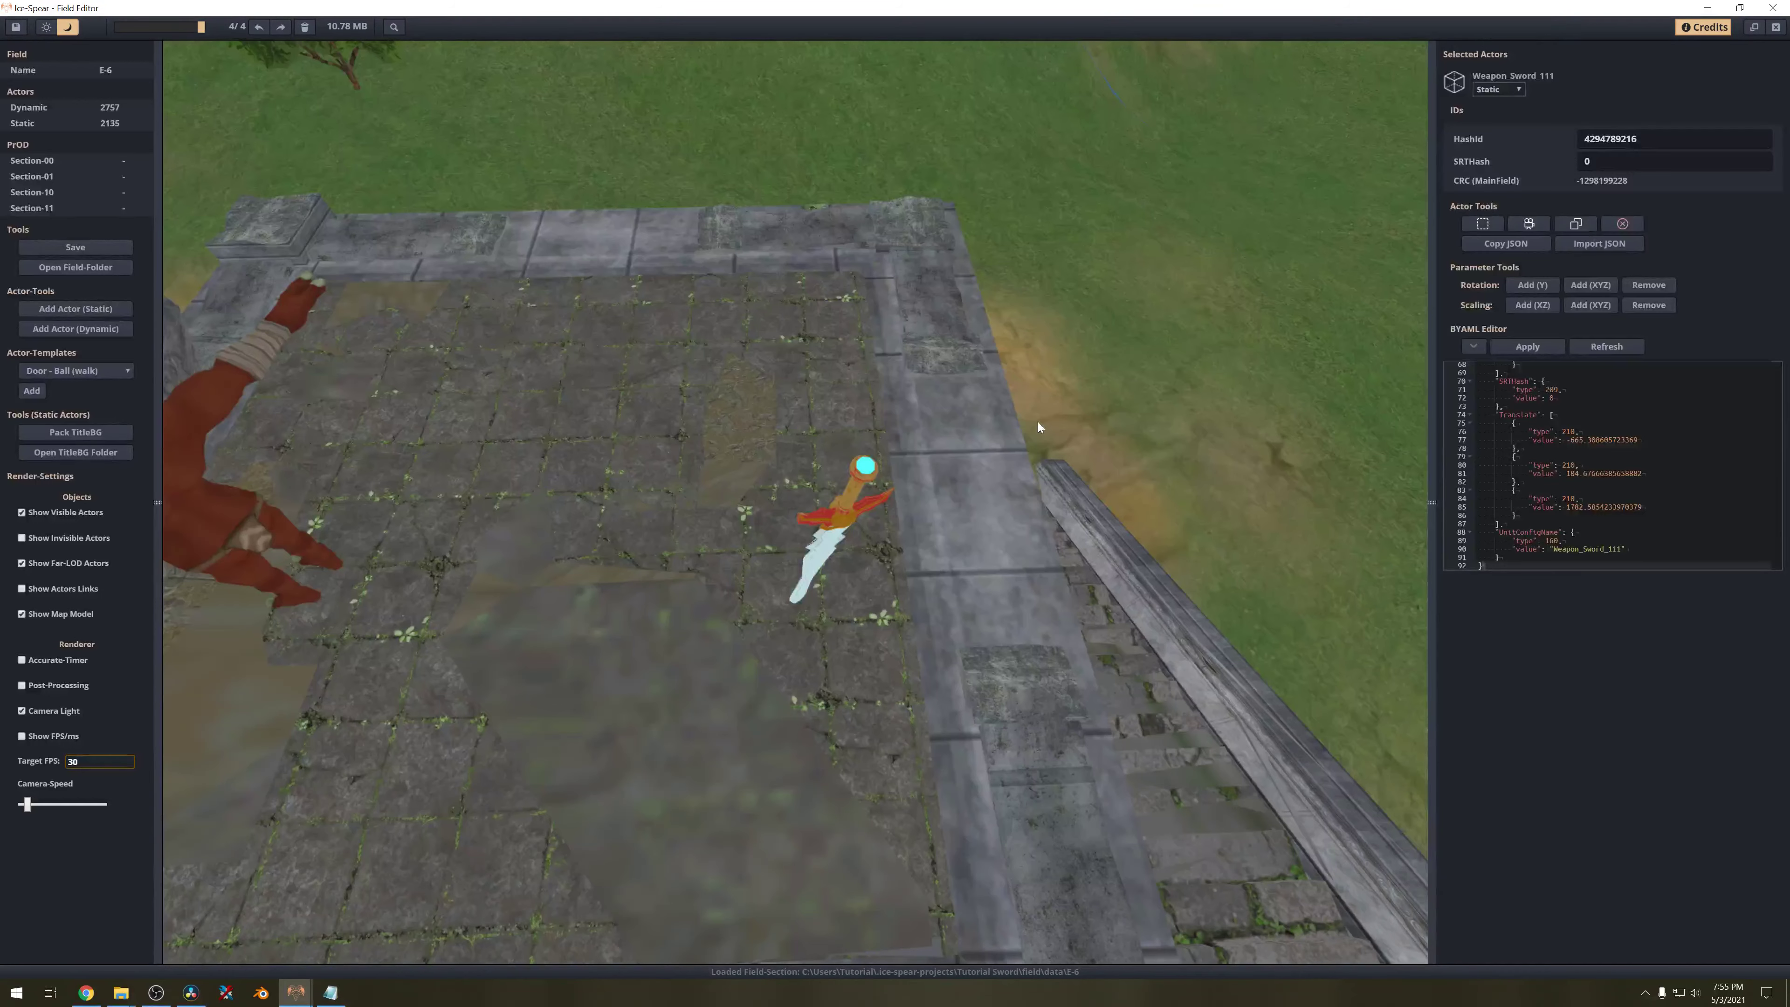
pyautogui.press('s')
pyautogui.moveTo(1037, 421); pyautogui.dragTo(1013, 214)
pyautogui.press('q')
pyautogui.press('a')
pyautogui.scroll(-11, 1025, 296)
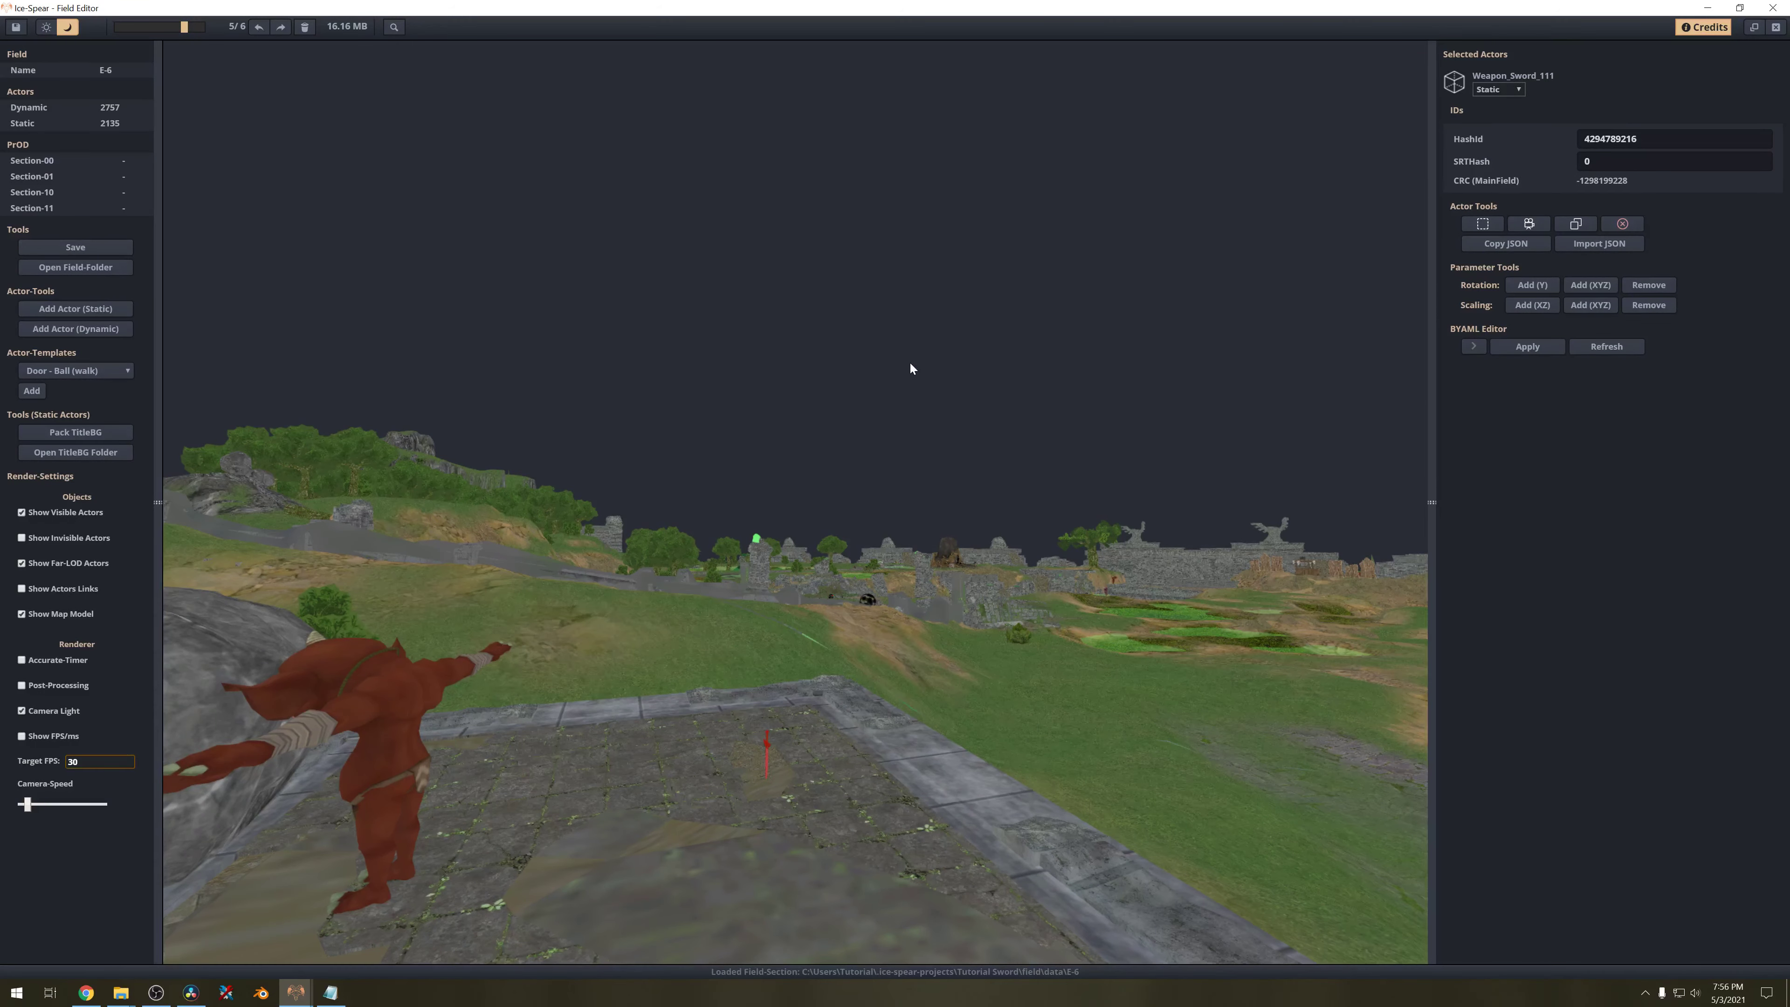
pyautogui.hotkey('ctrl', 'y')
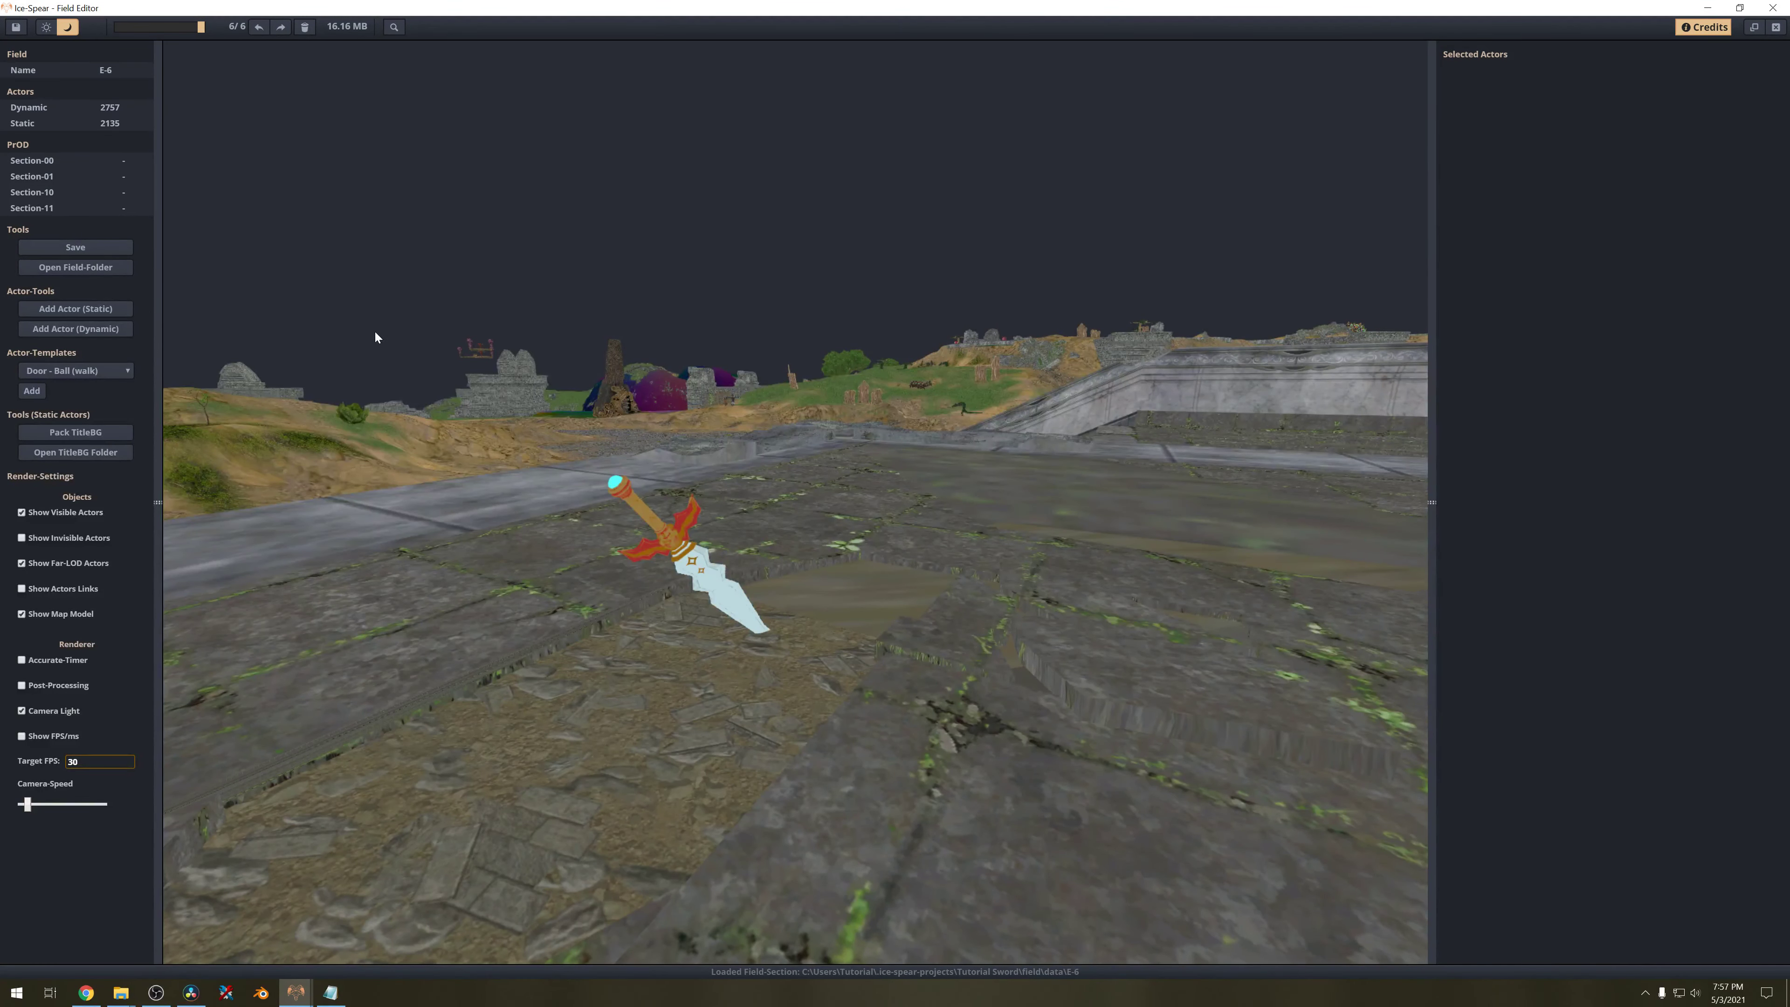
# Save the E-6 field and bring up its field folder in File Explorer.
pyautogui.click(69, 242)
pyautogui.click(109, 269)
pyautogui.moveTo(120, 994)
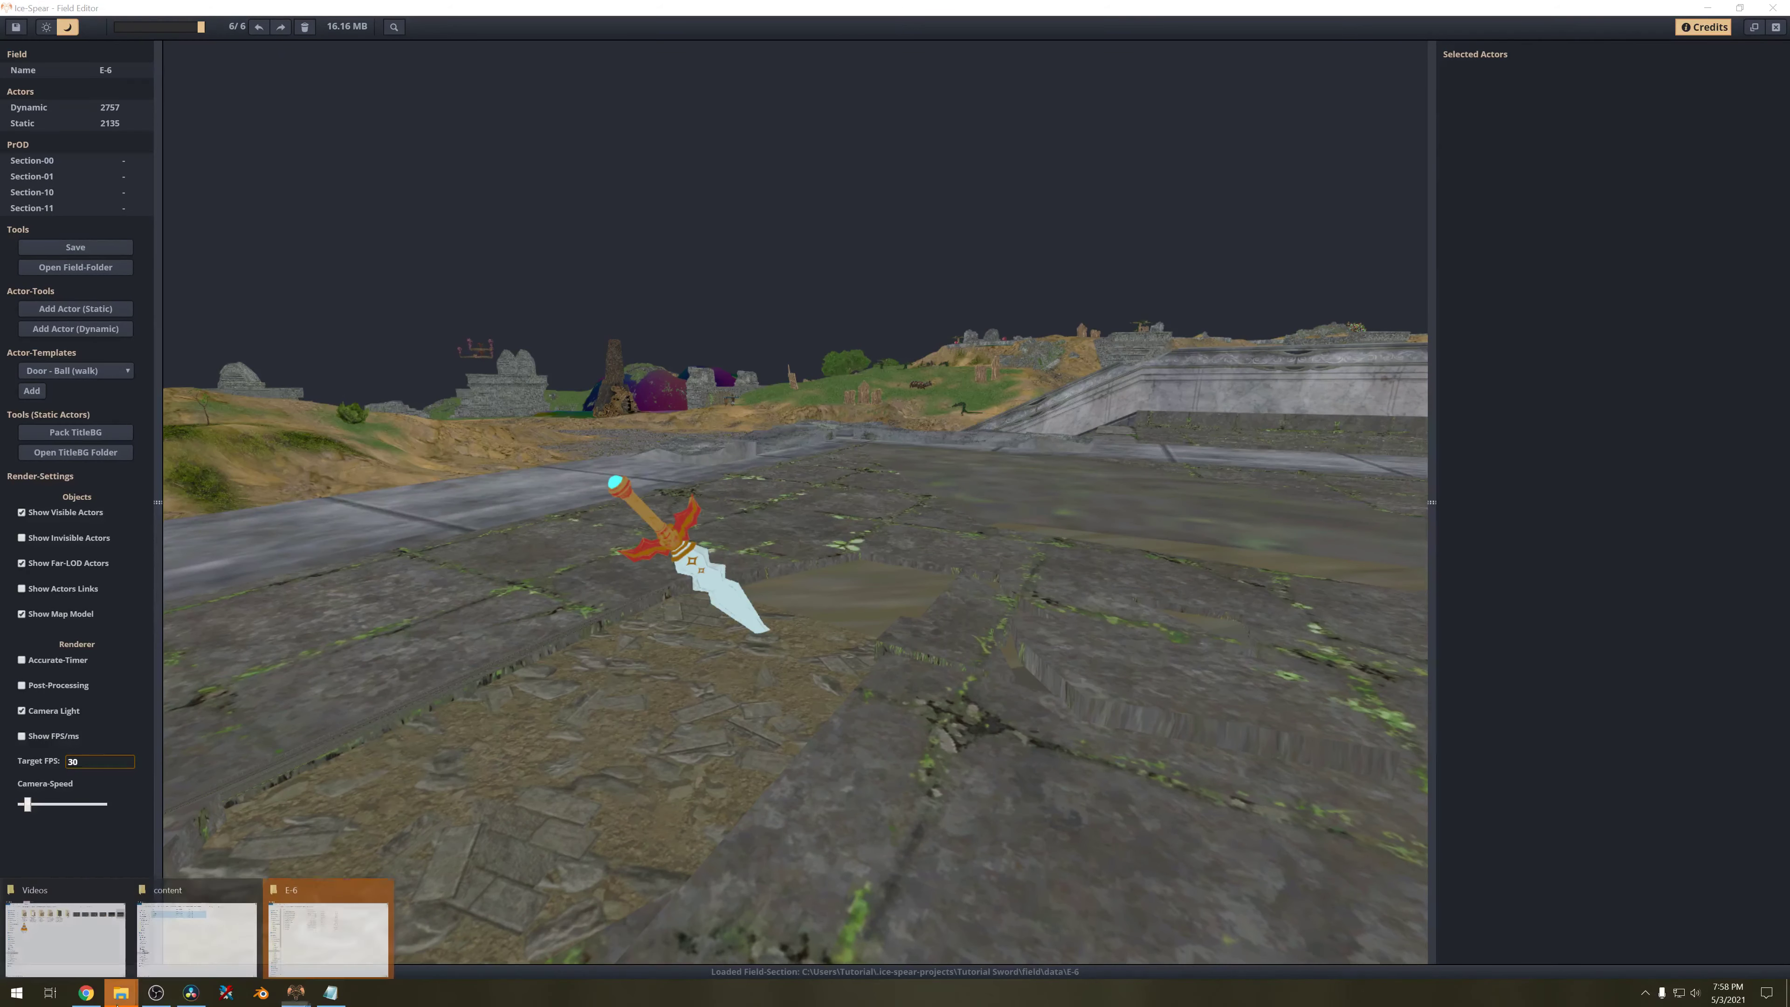
pyautogui.click(312, 930)
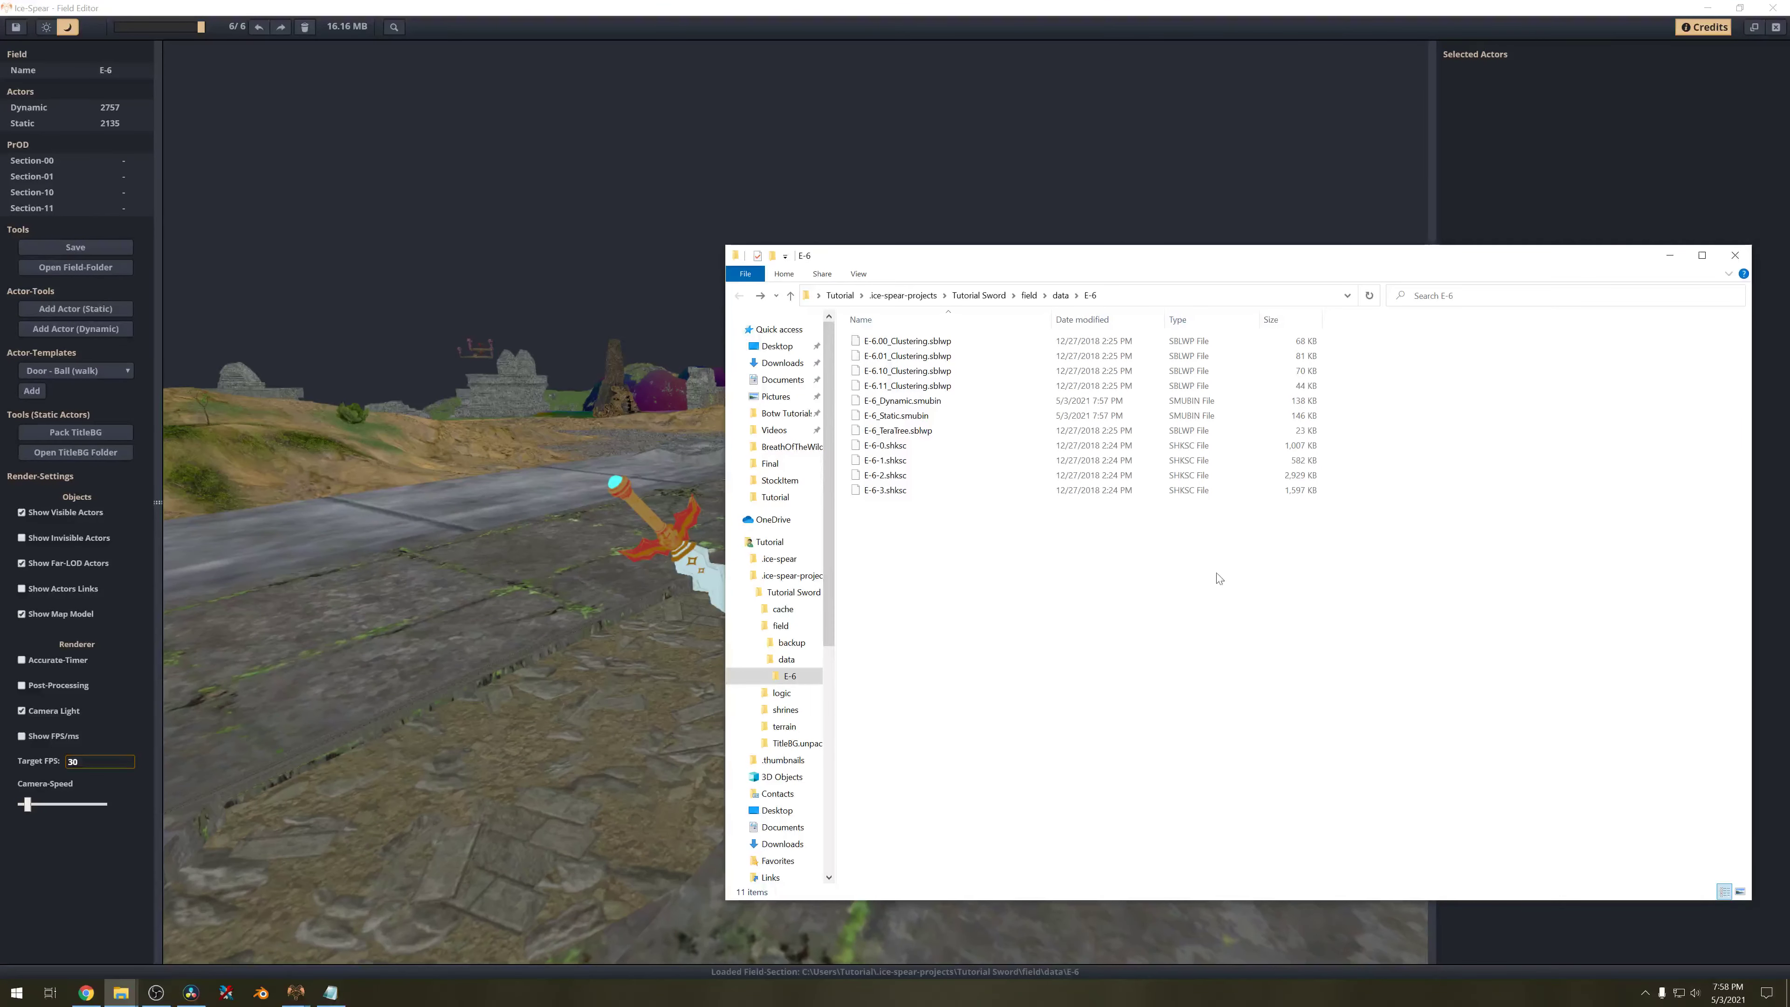
# Copy the whole E-6 folder from the project's field data folder.
pyautogui.click(1061, 296)
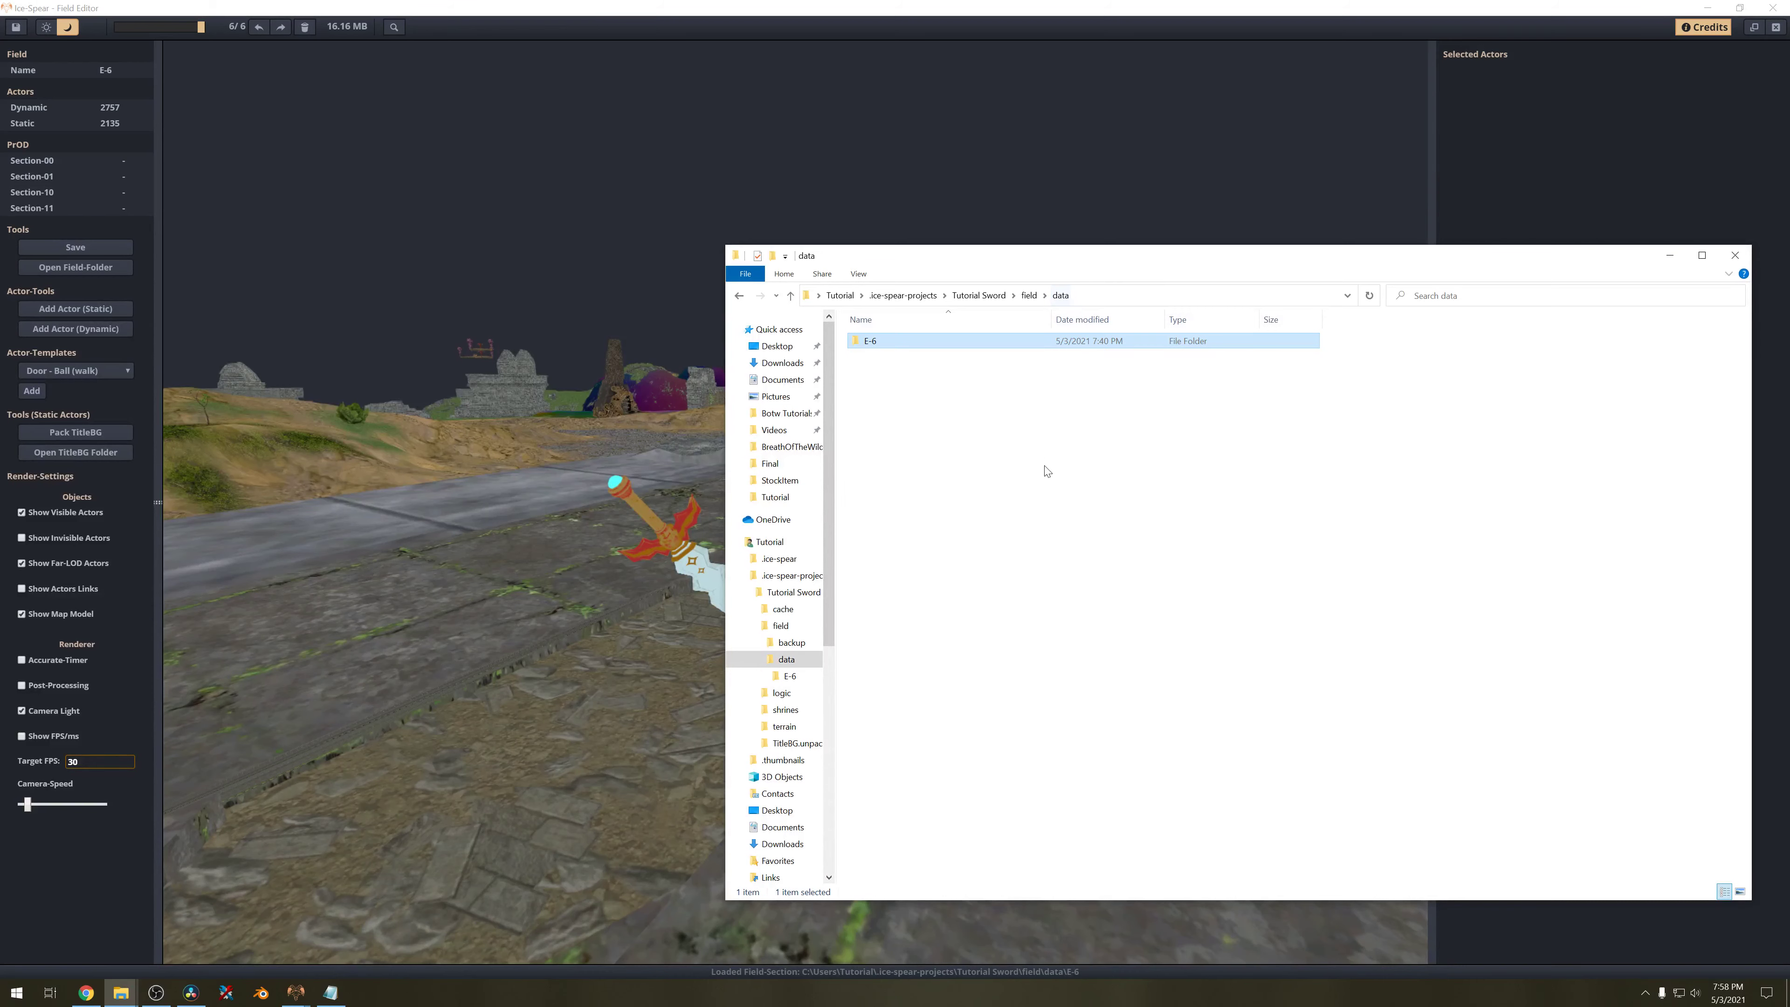
pyautogui.moveTo(1046, 472); pyautogui.dragTo(847, 327)
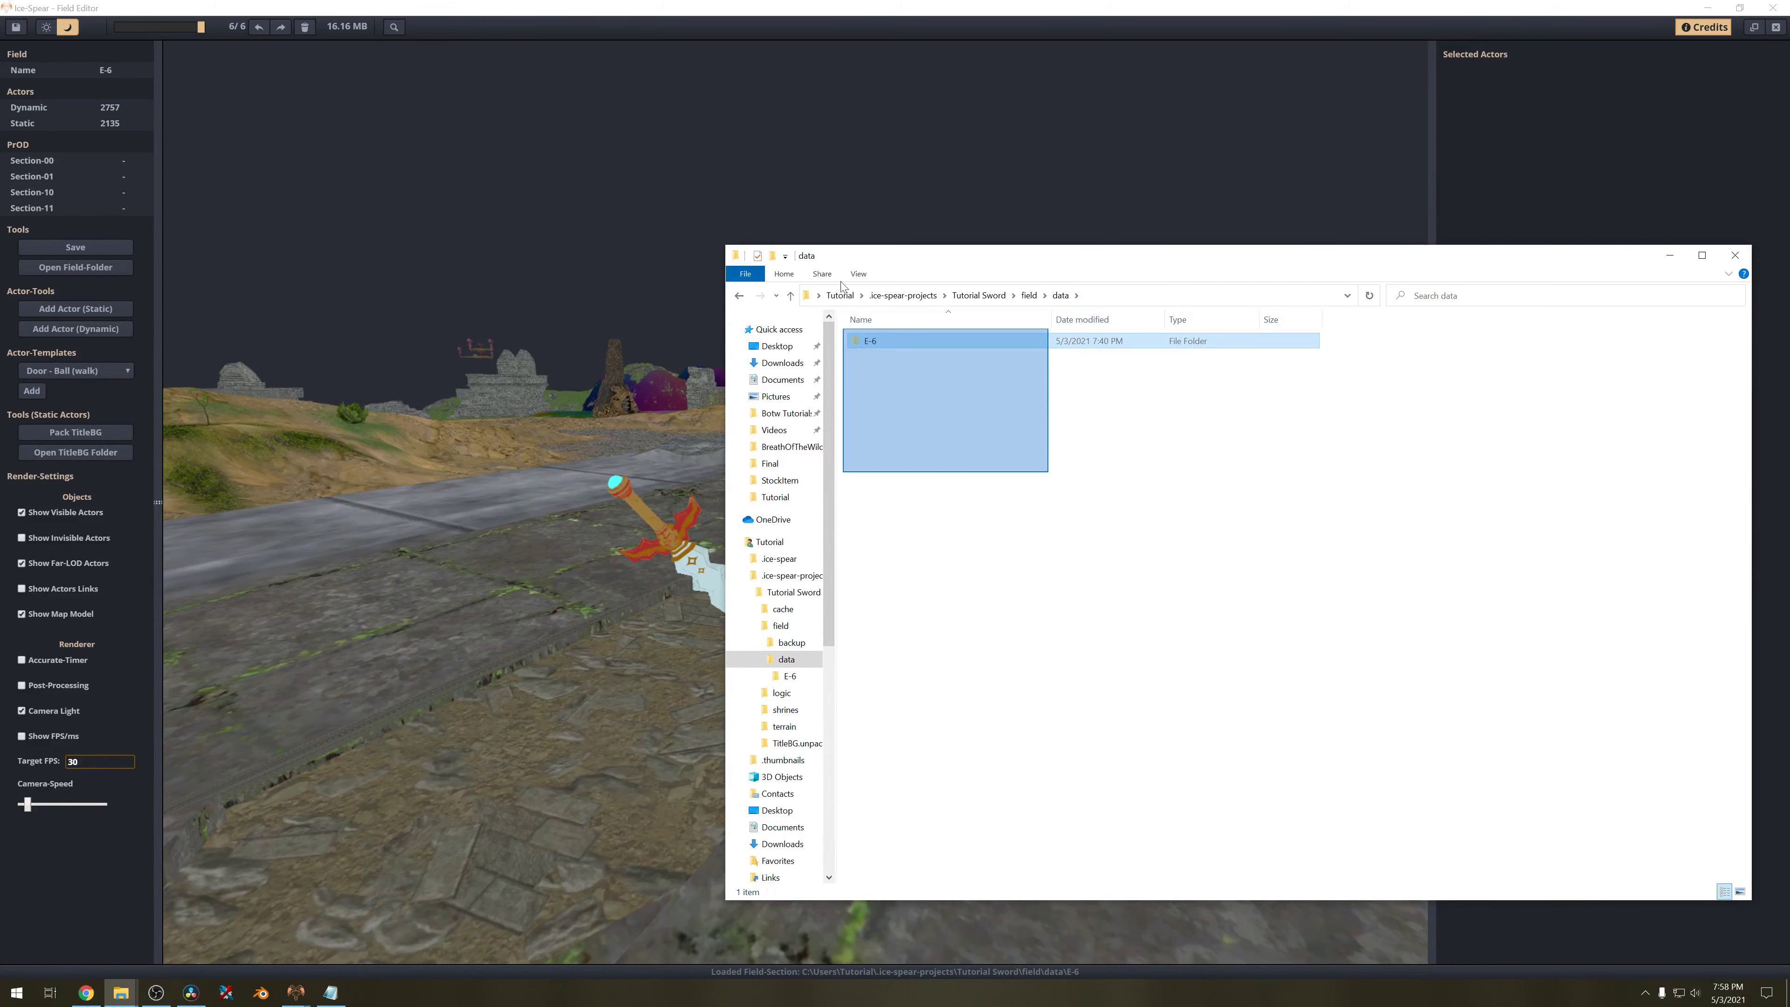
pyautogui.rightClick(940, 337)
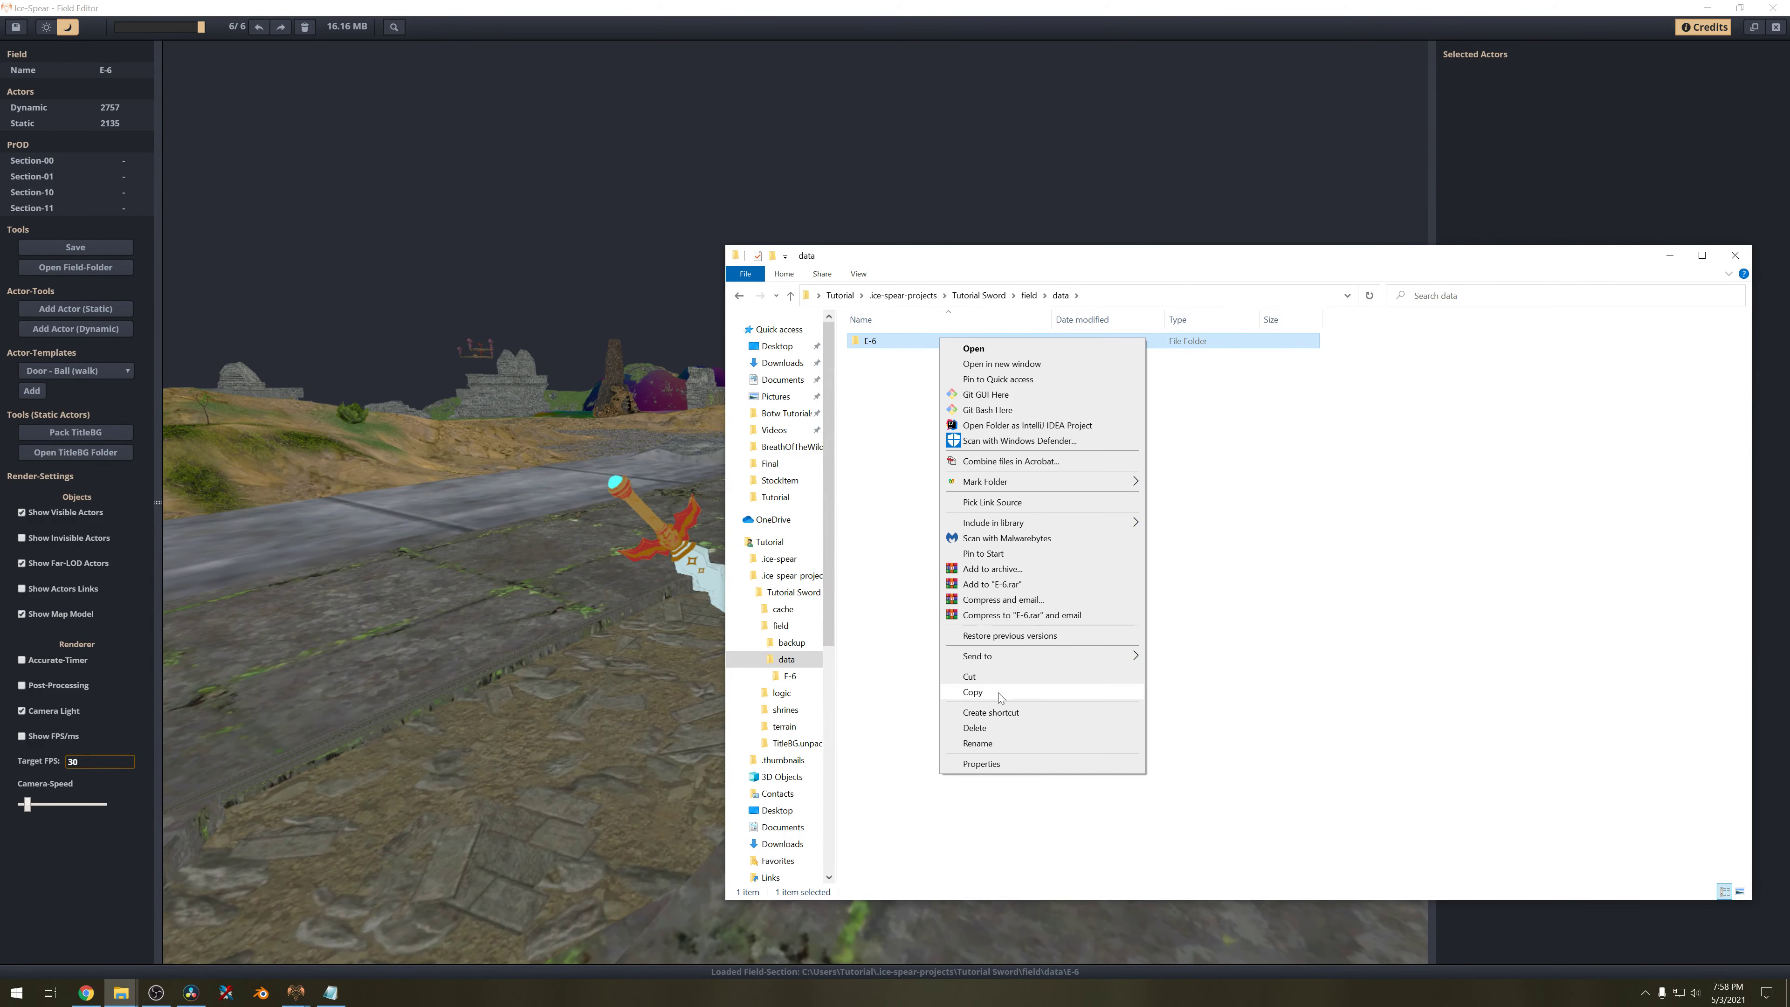
pyautogui.click(1001, 693)
# Paste the E-6 folder into aoc/0010/Map/MainField of the BreathOfTheWild_New Sword mod folder.
pyautogui.moveTo(121, 990)
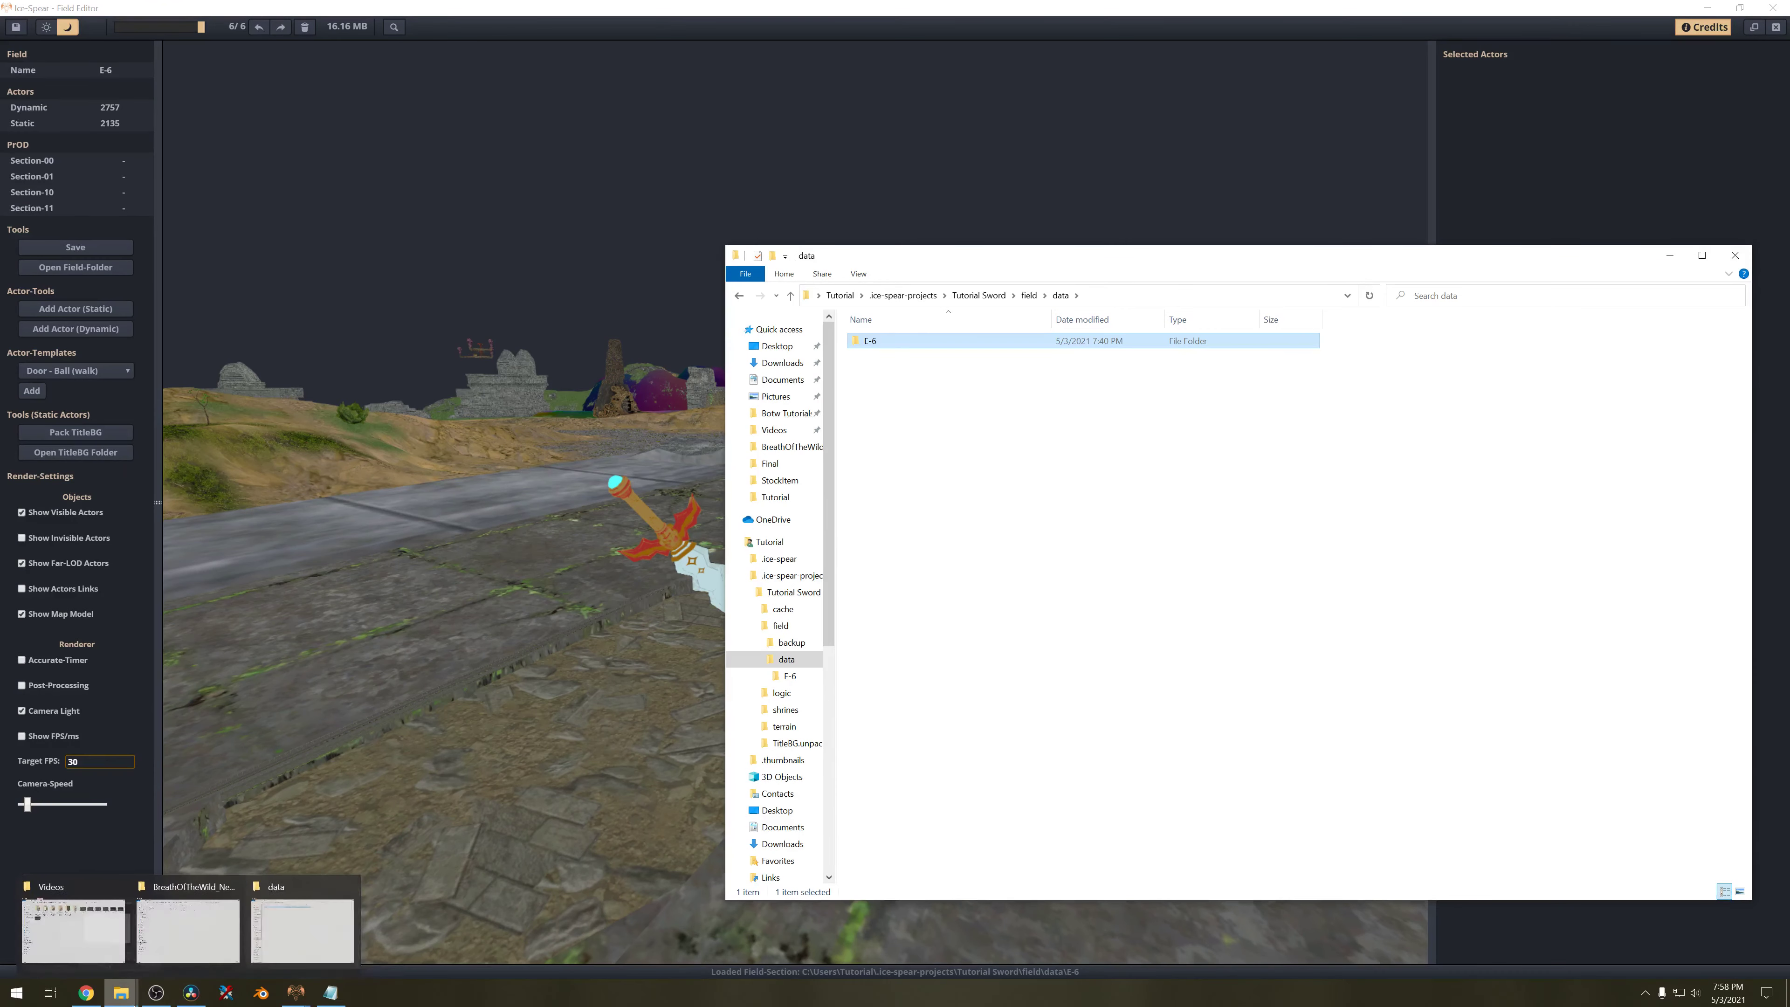
pyautogui.click(187, 941)
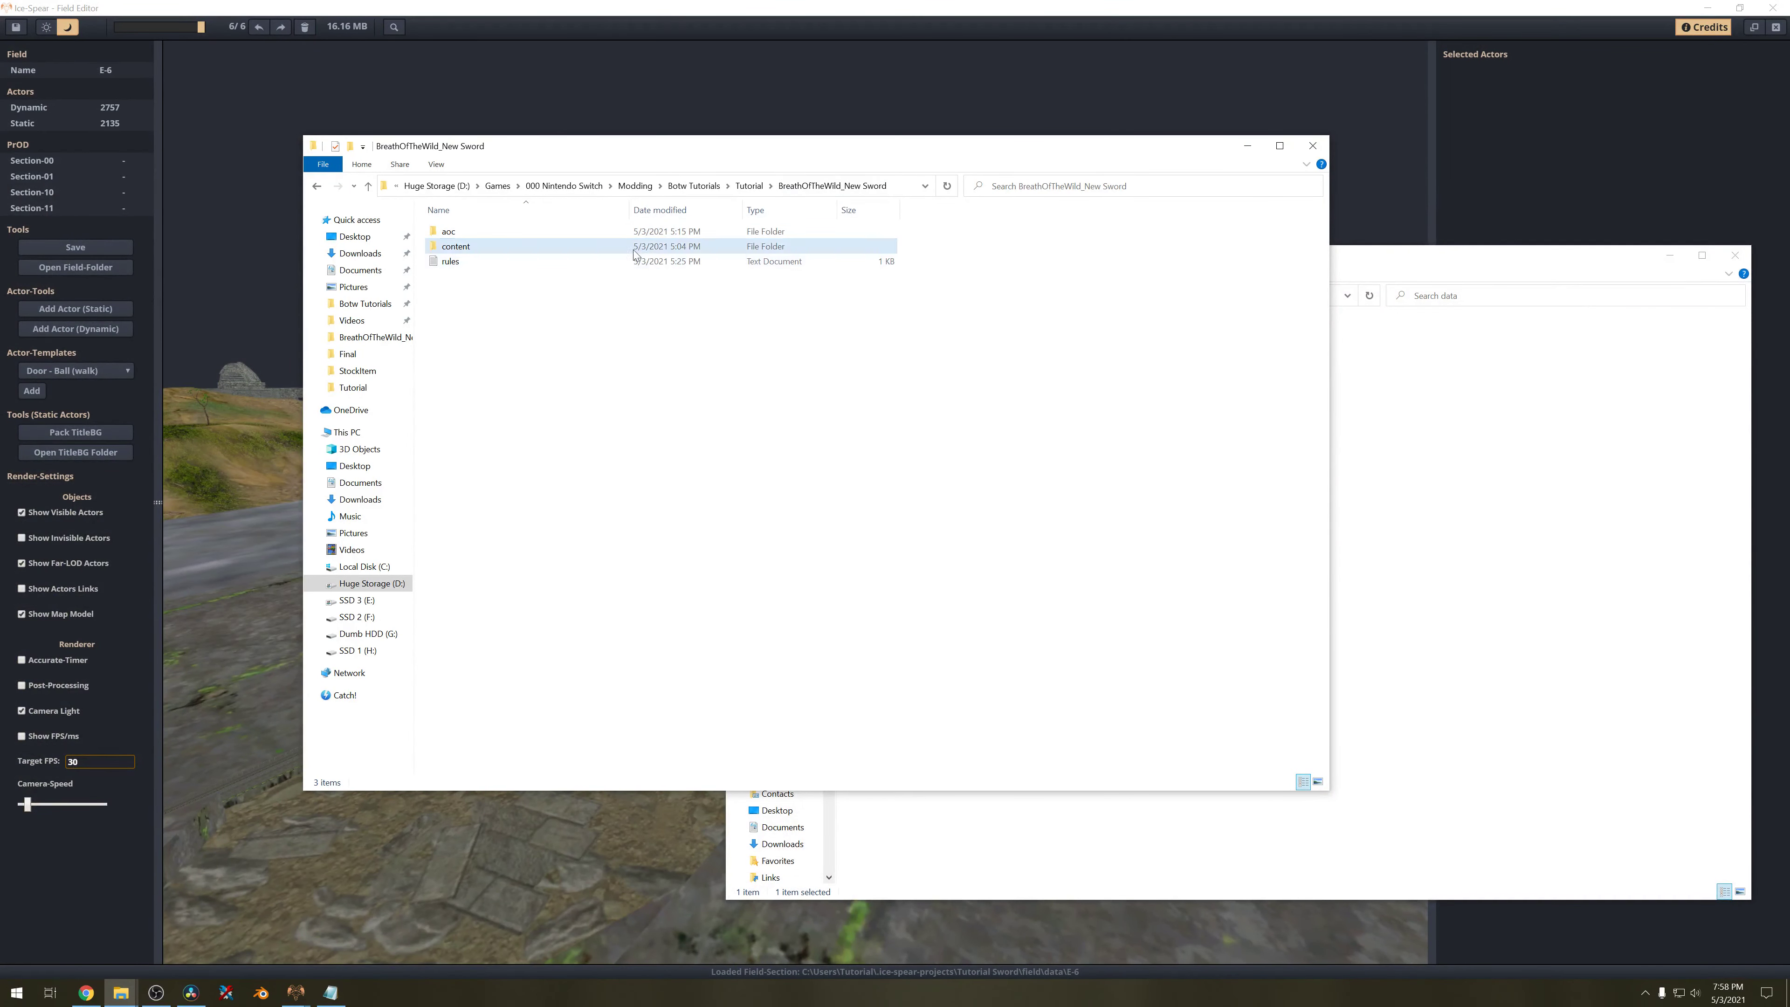
pyautogui.doubleClick(521, 231)
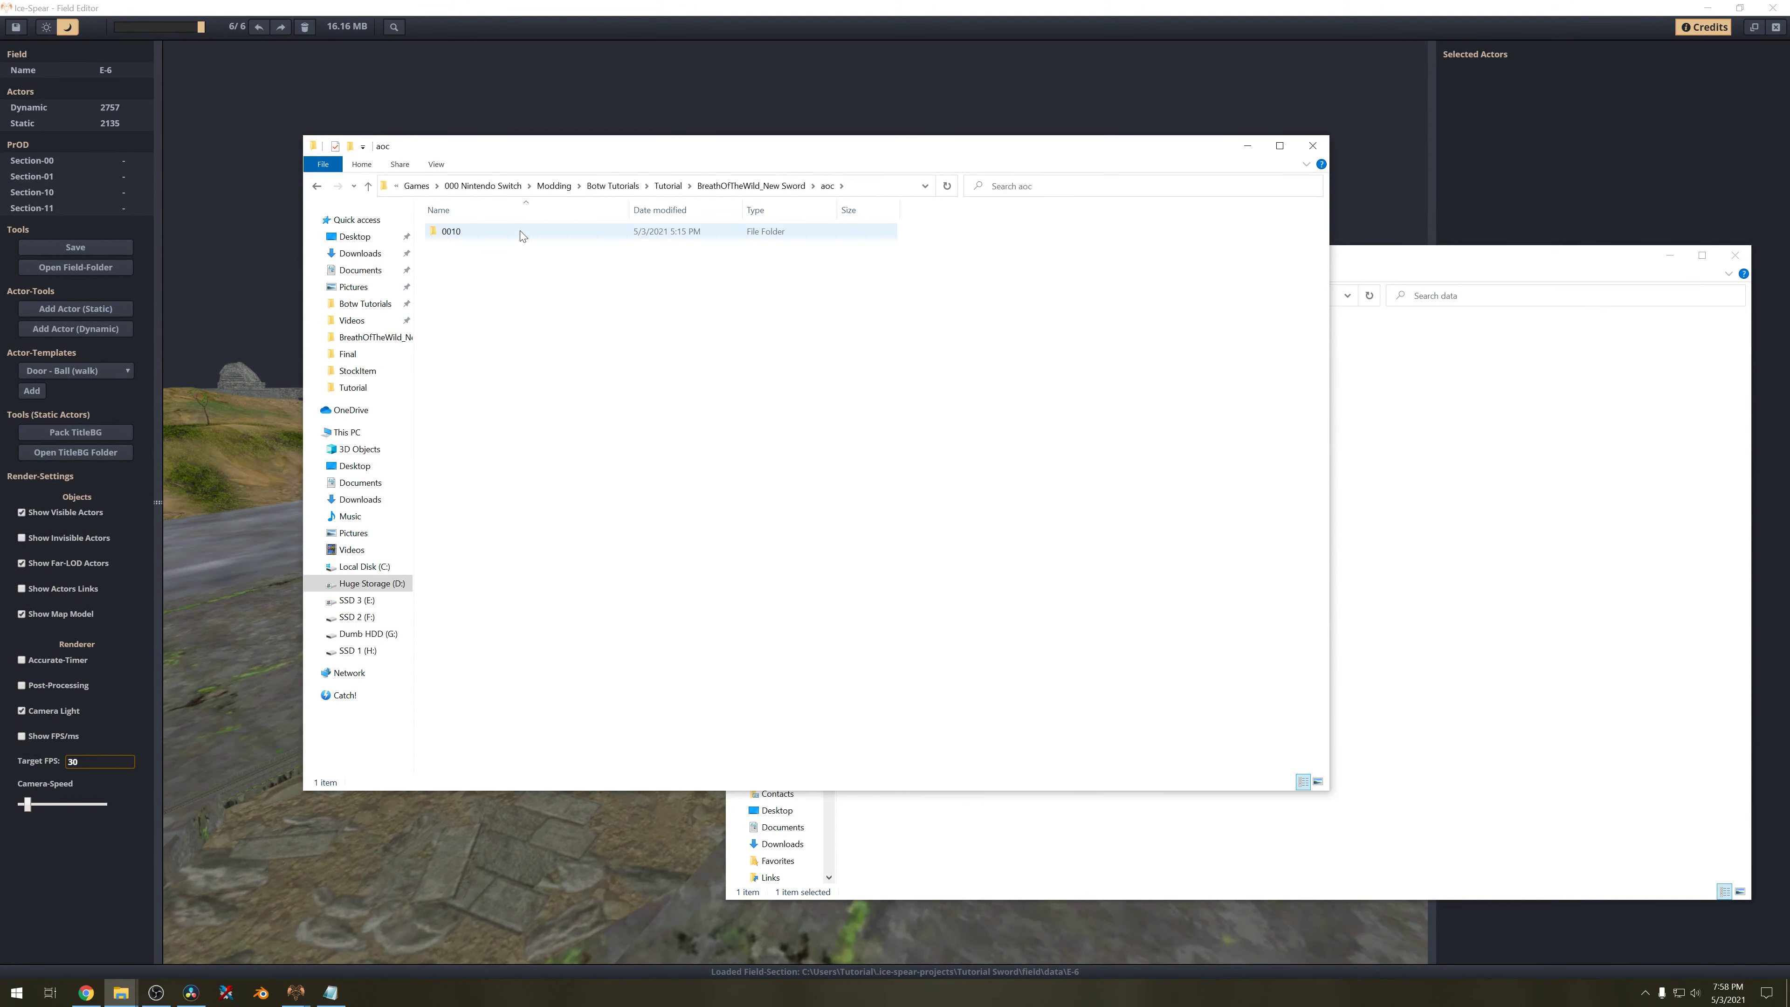
pyautogui.doubleClick(520, 231)
pyautogui.doubleClick(520, 231)
pyautogui.doubleClick(520, 231)
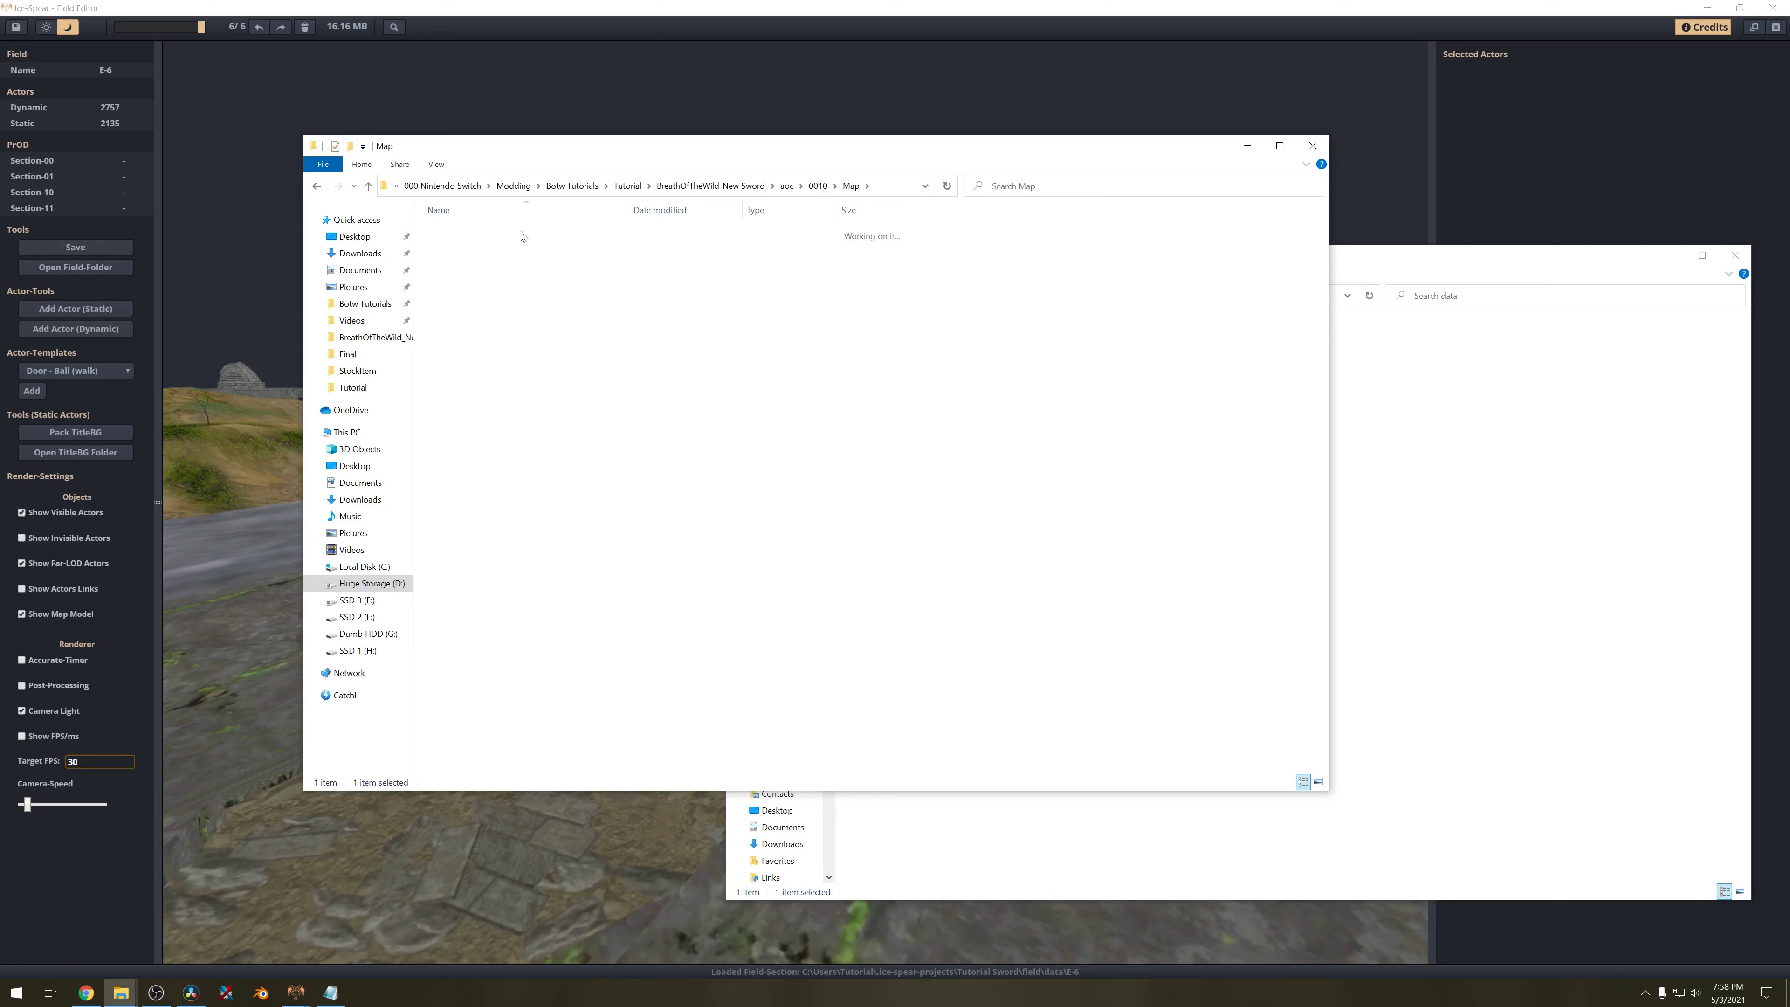
pyautogui.rightClick(555, 282)
pyautogui.click(660, 379)
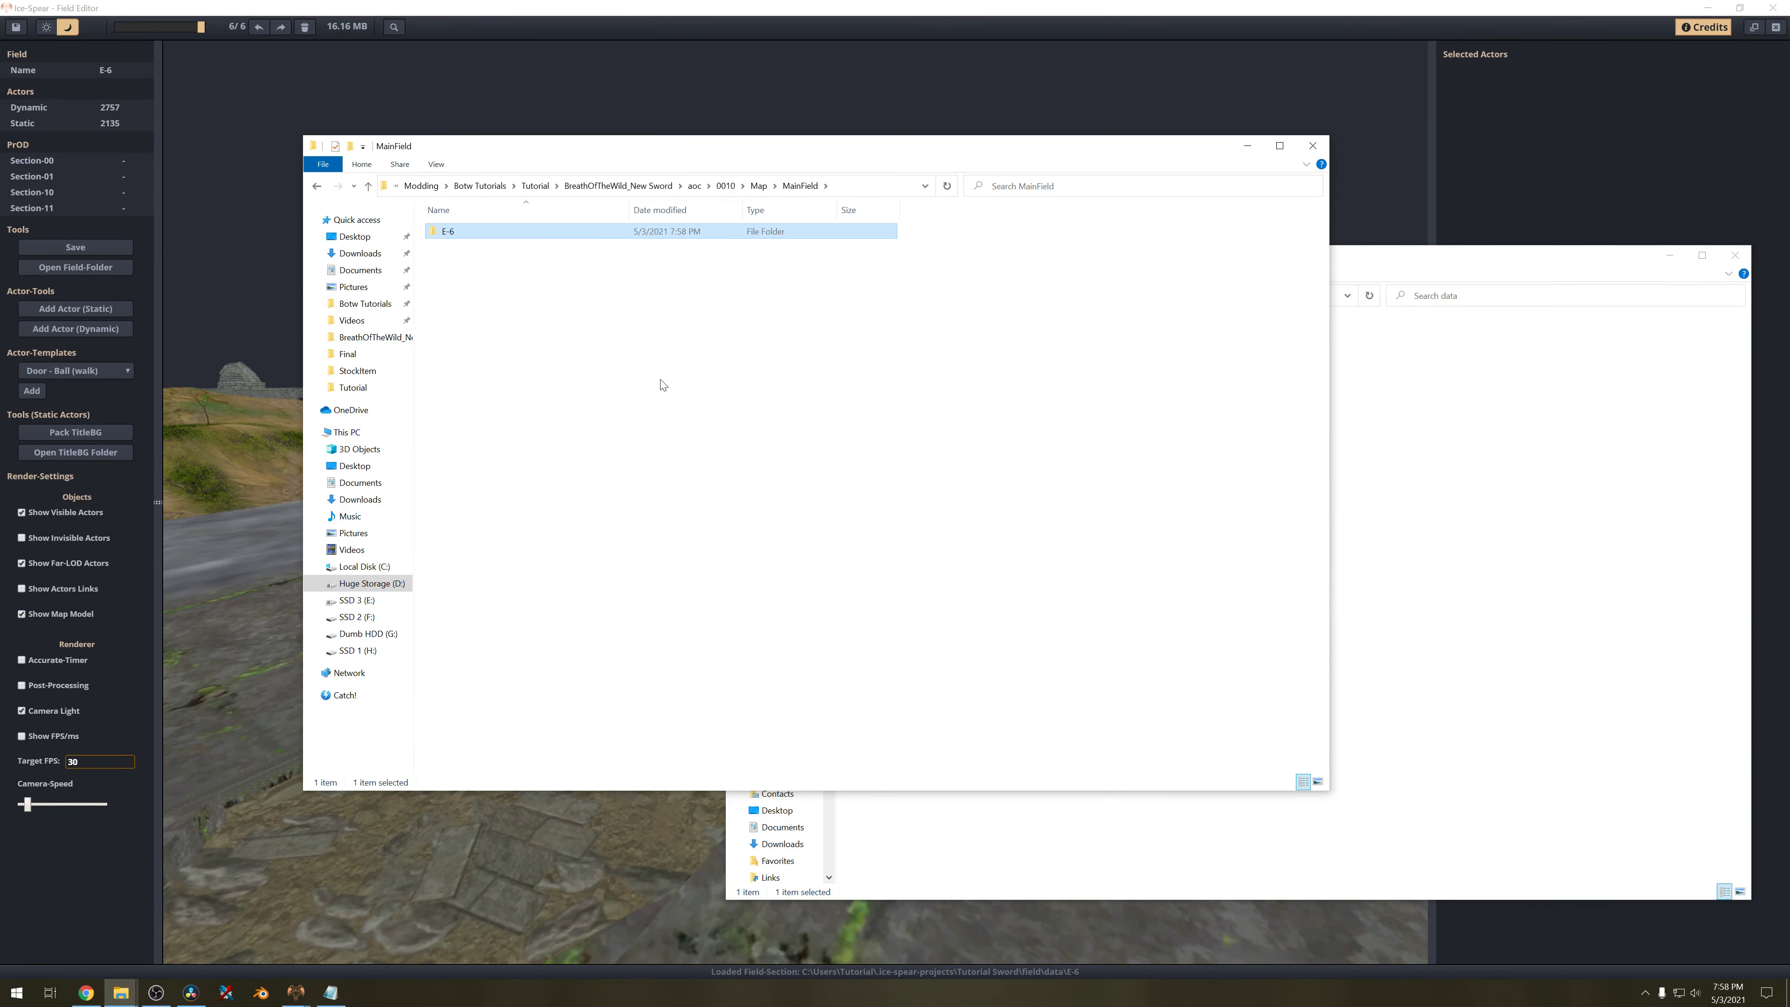
pyautogui.click(662, 385)
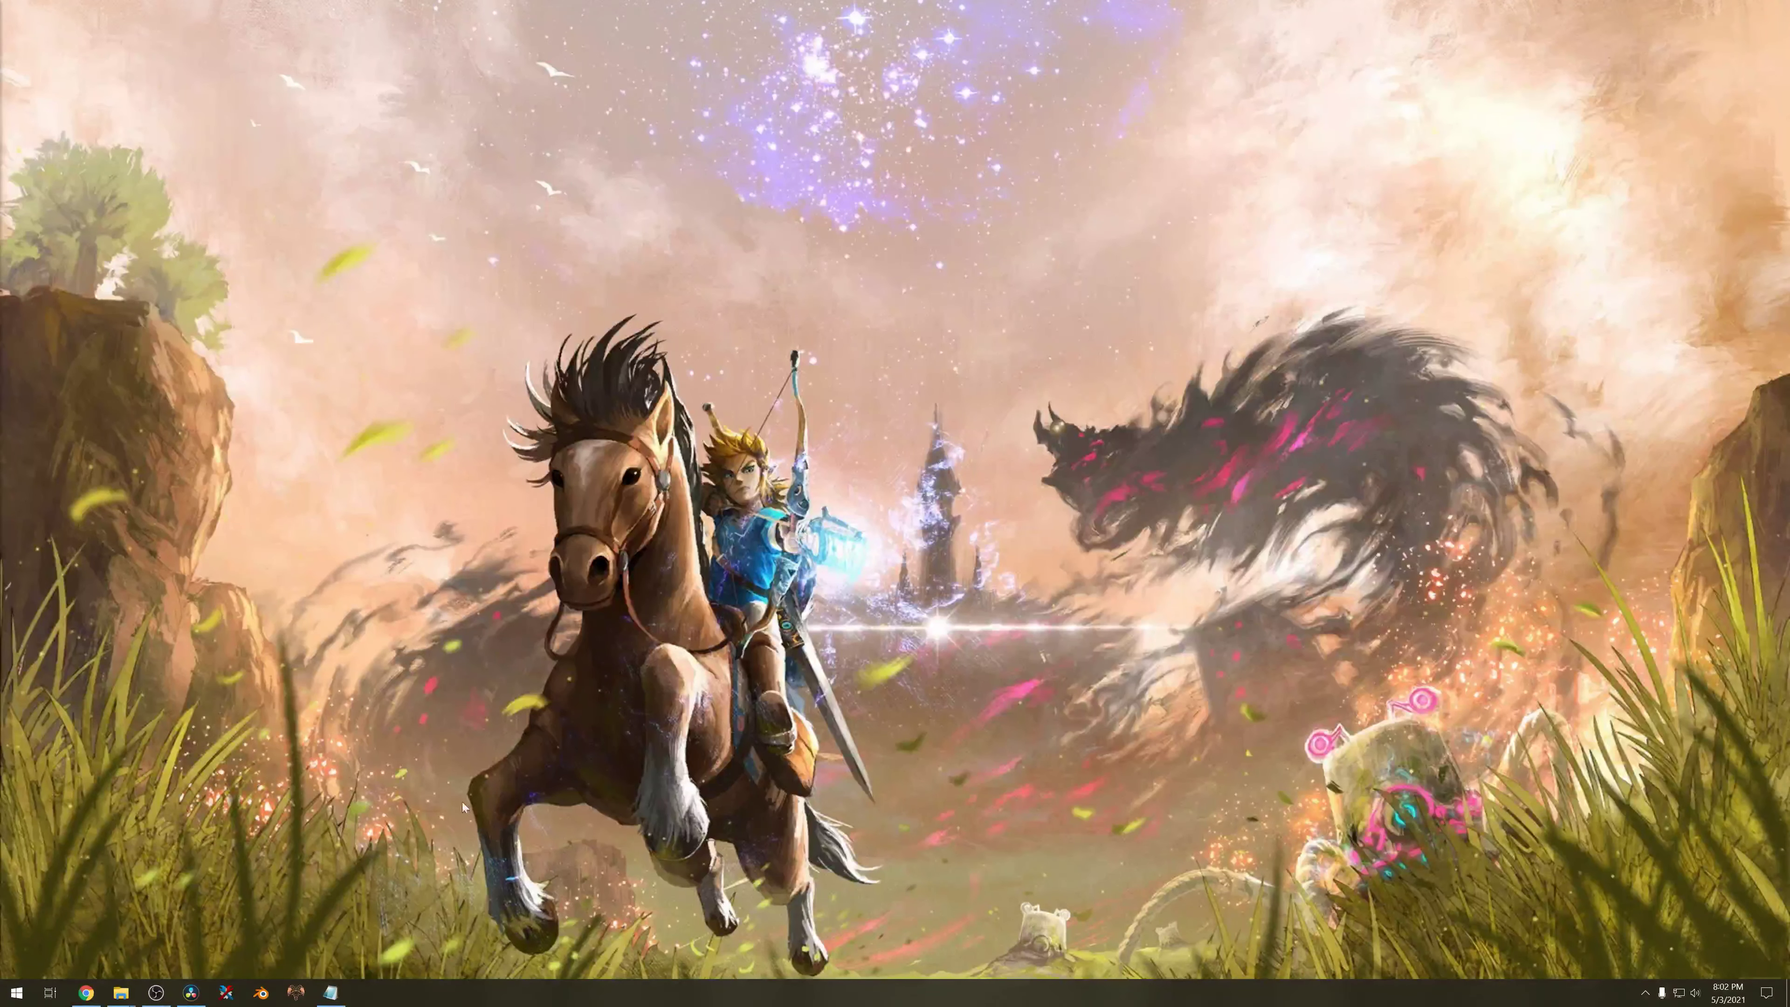
# Search the computer for "bcml" and launch the BCML mod loader.
pyautogui.click(16, 993)
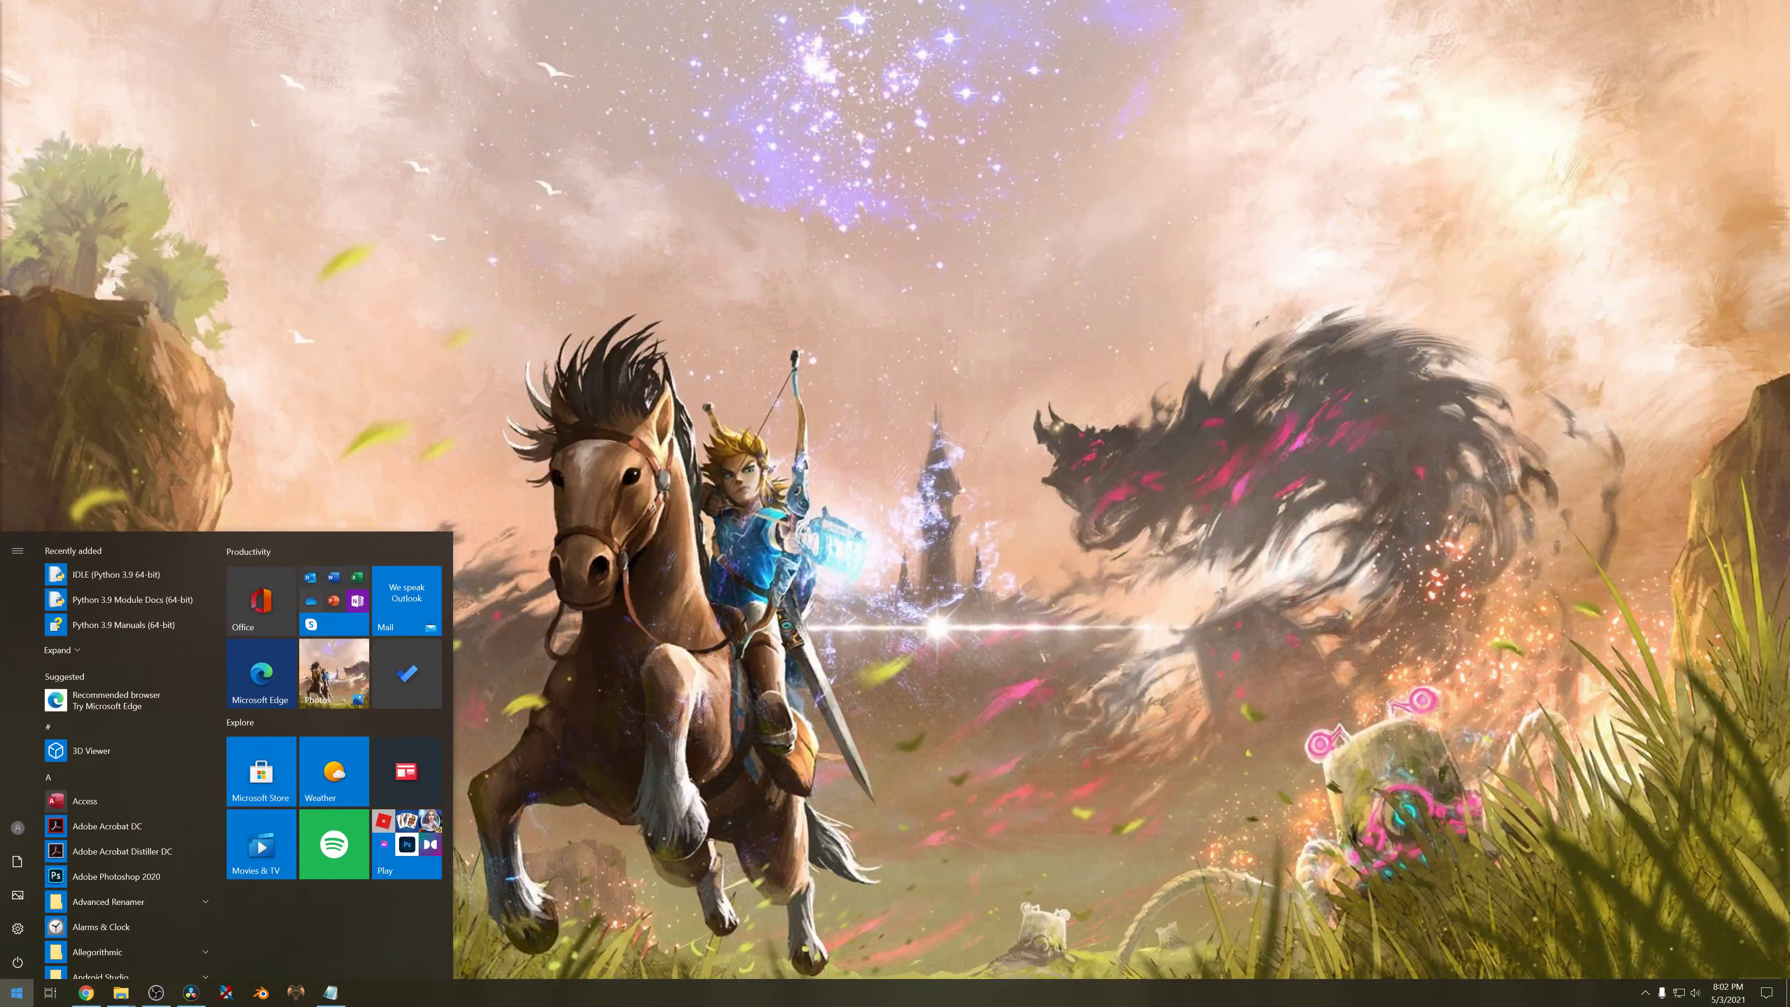
pyautogui.write('bcml')
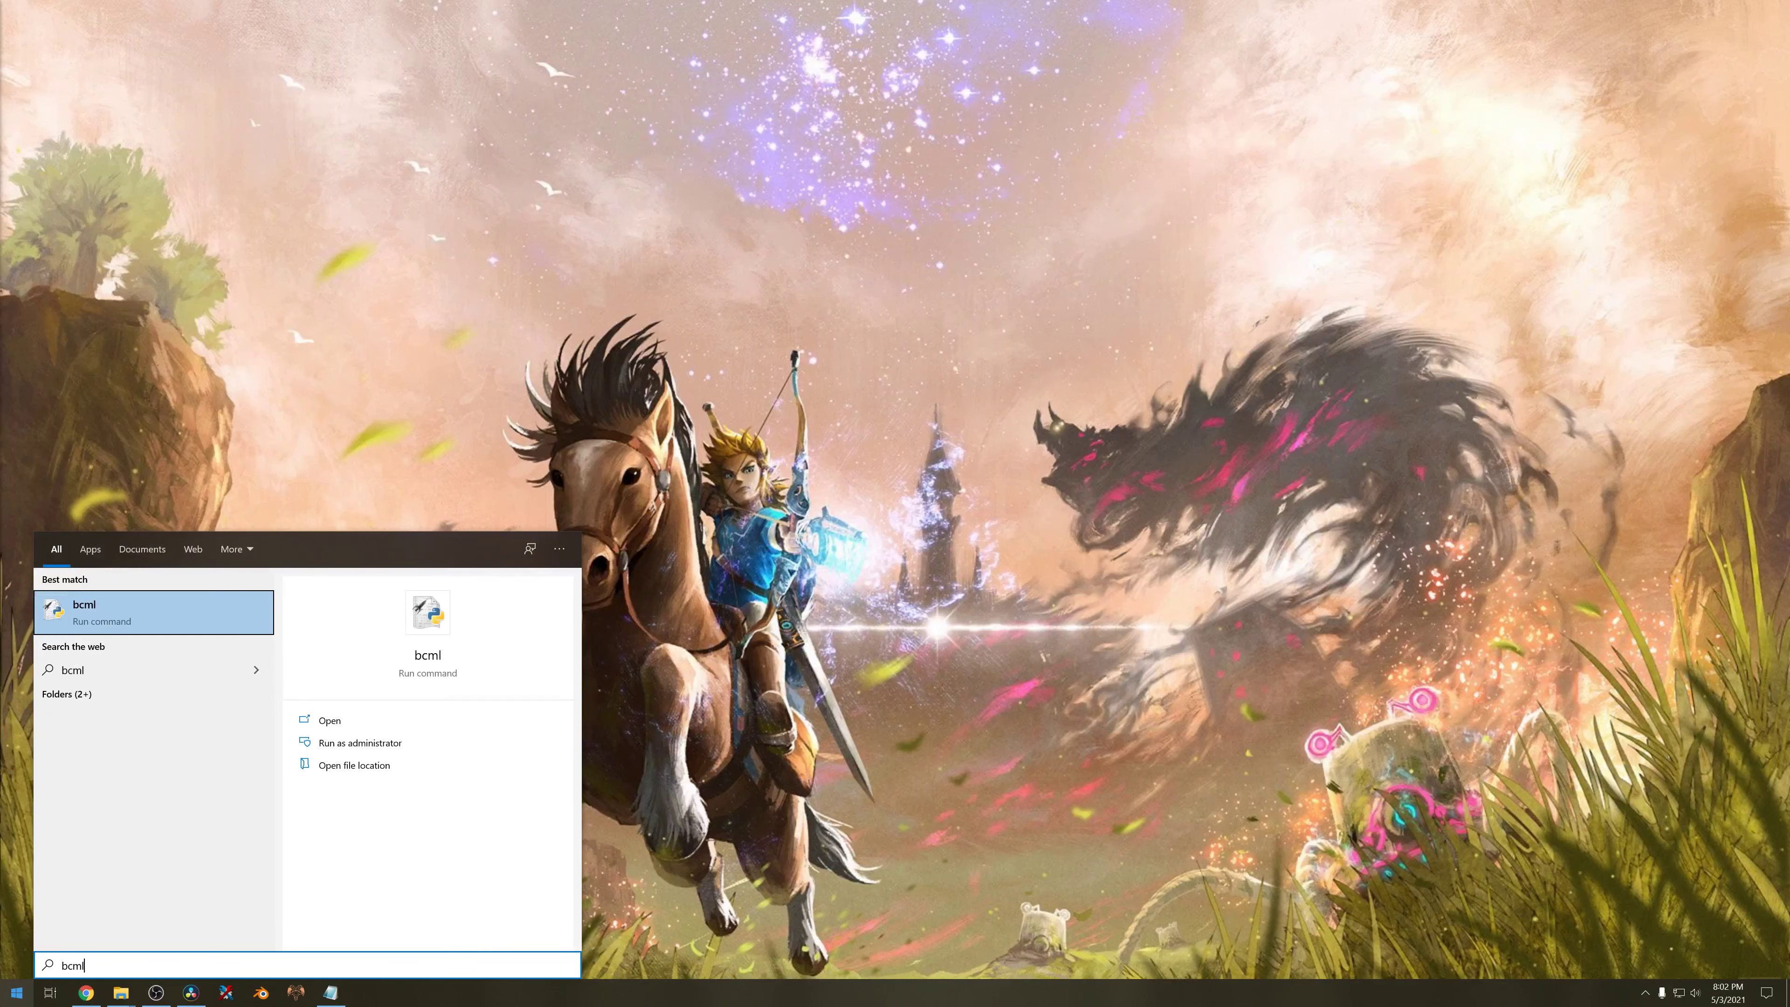
pyautogui.press('Return')
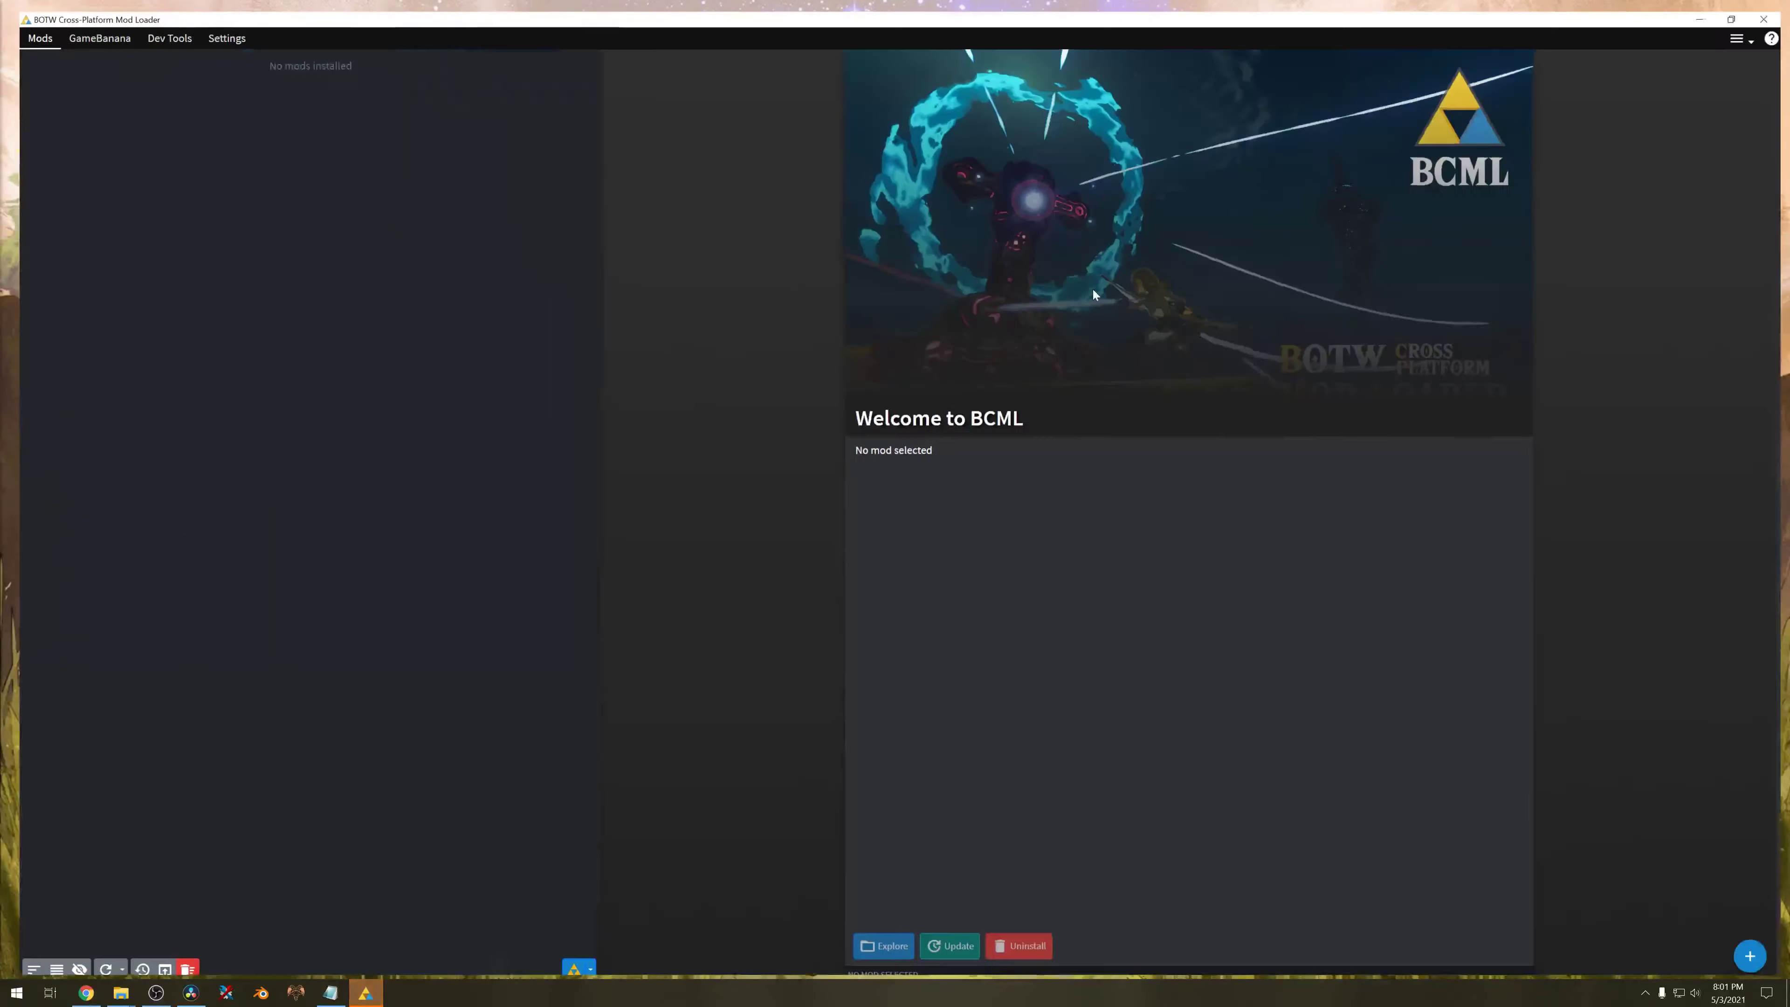
# In the BNP Creator, choose the BreathOfTheWild_New Sword folder as the mod root folder.
pyautogui.click(154, 29)
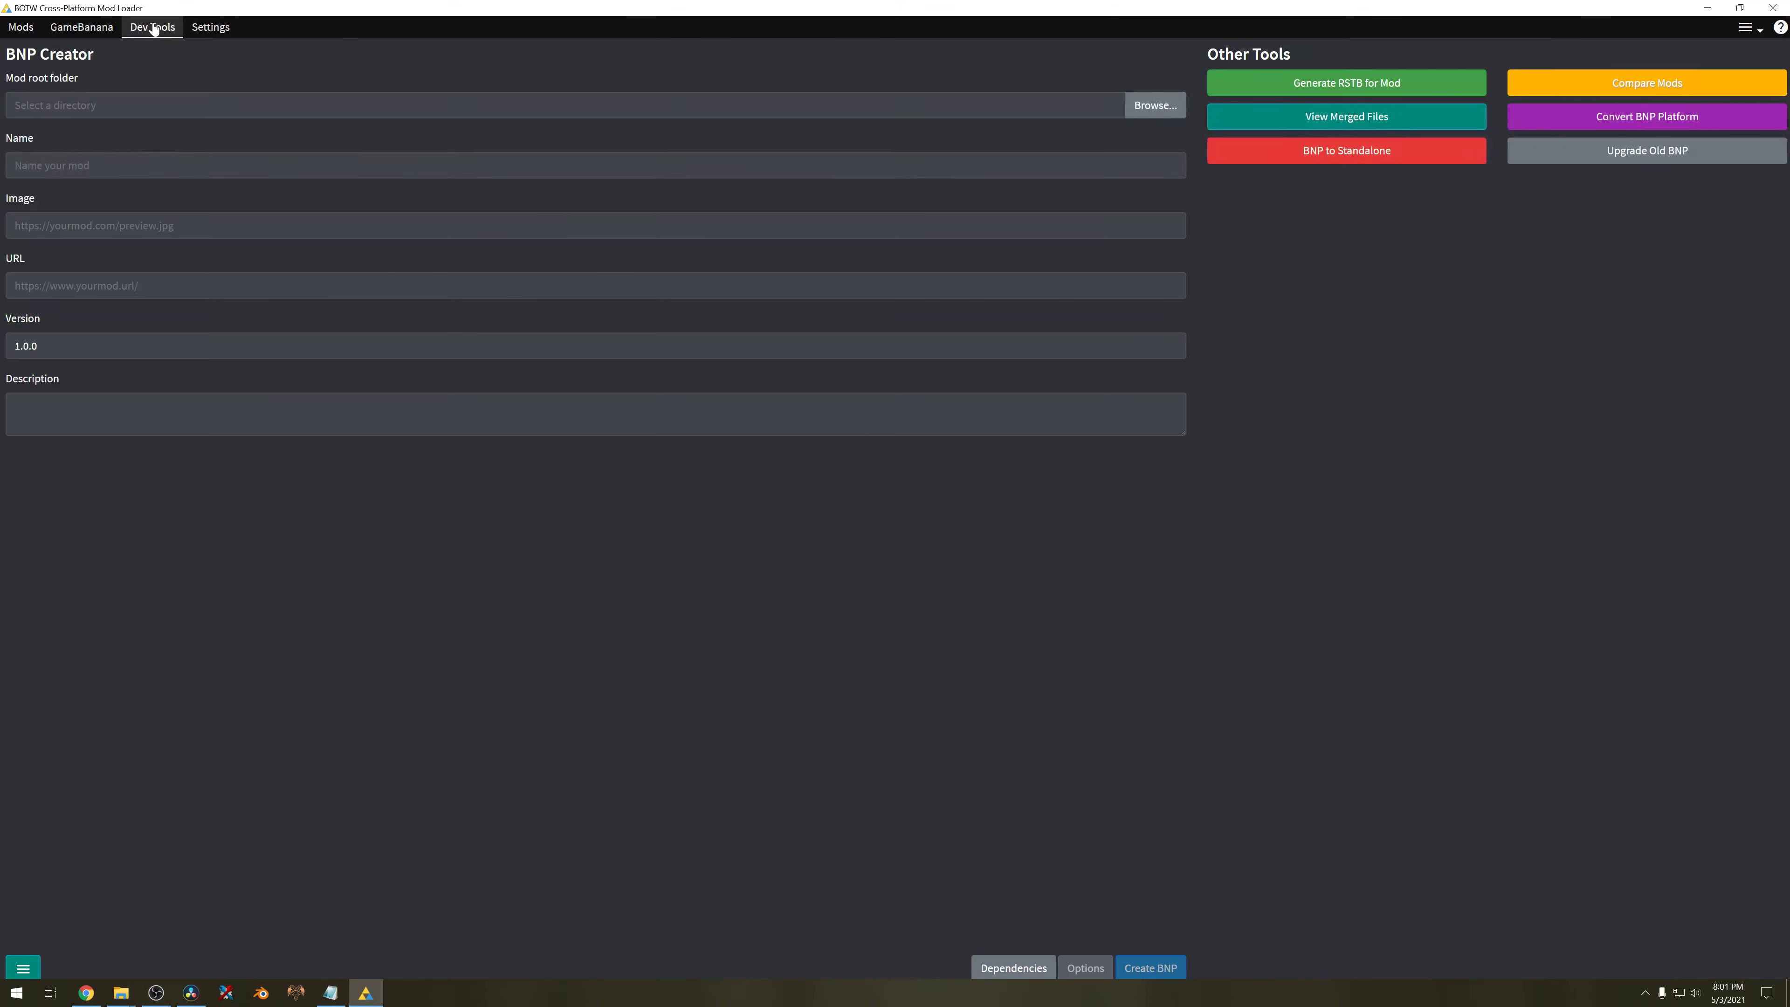
pyautogui.click(1157, 110)
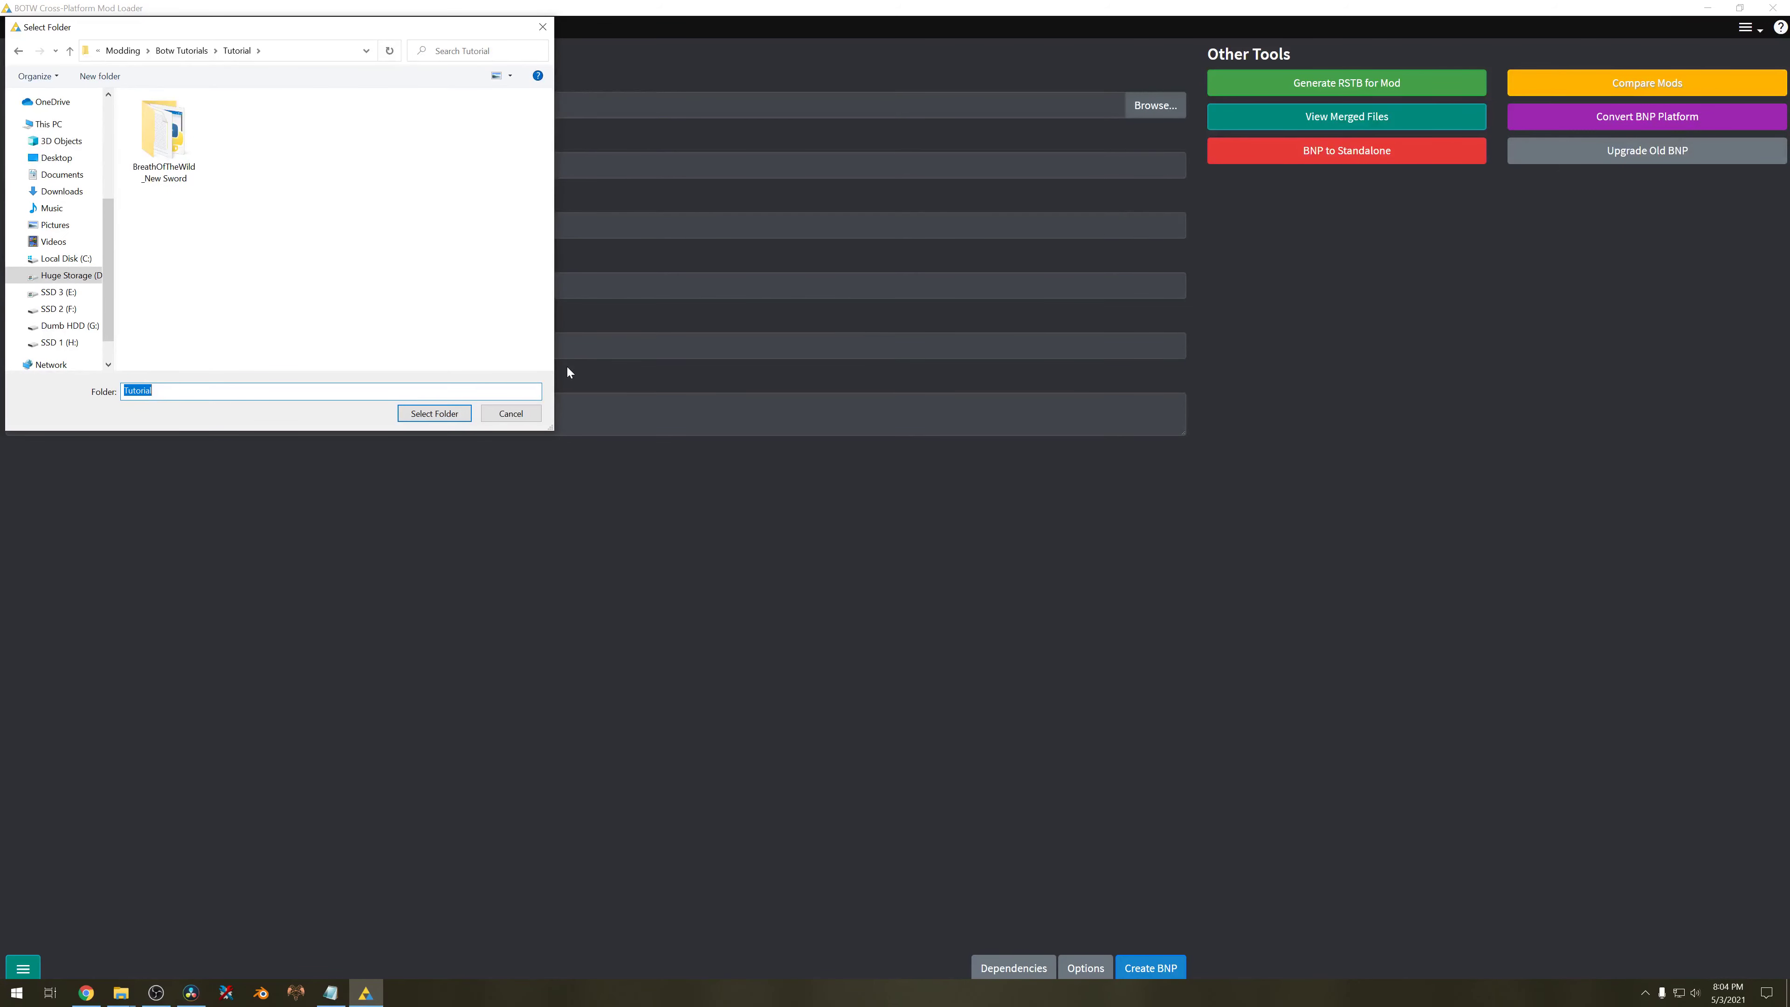
pyautogui.doubleClick(163, 137)
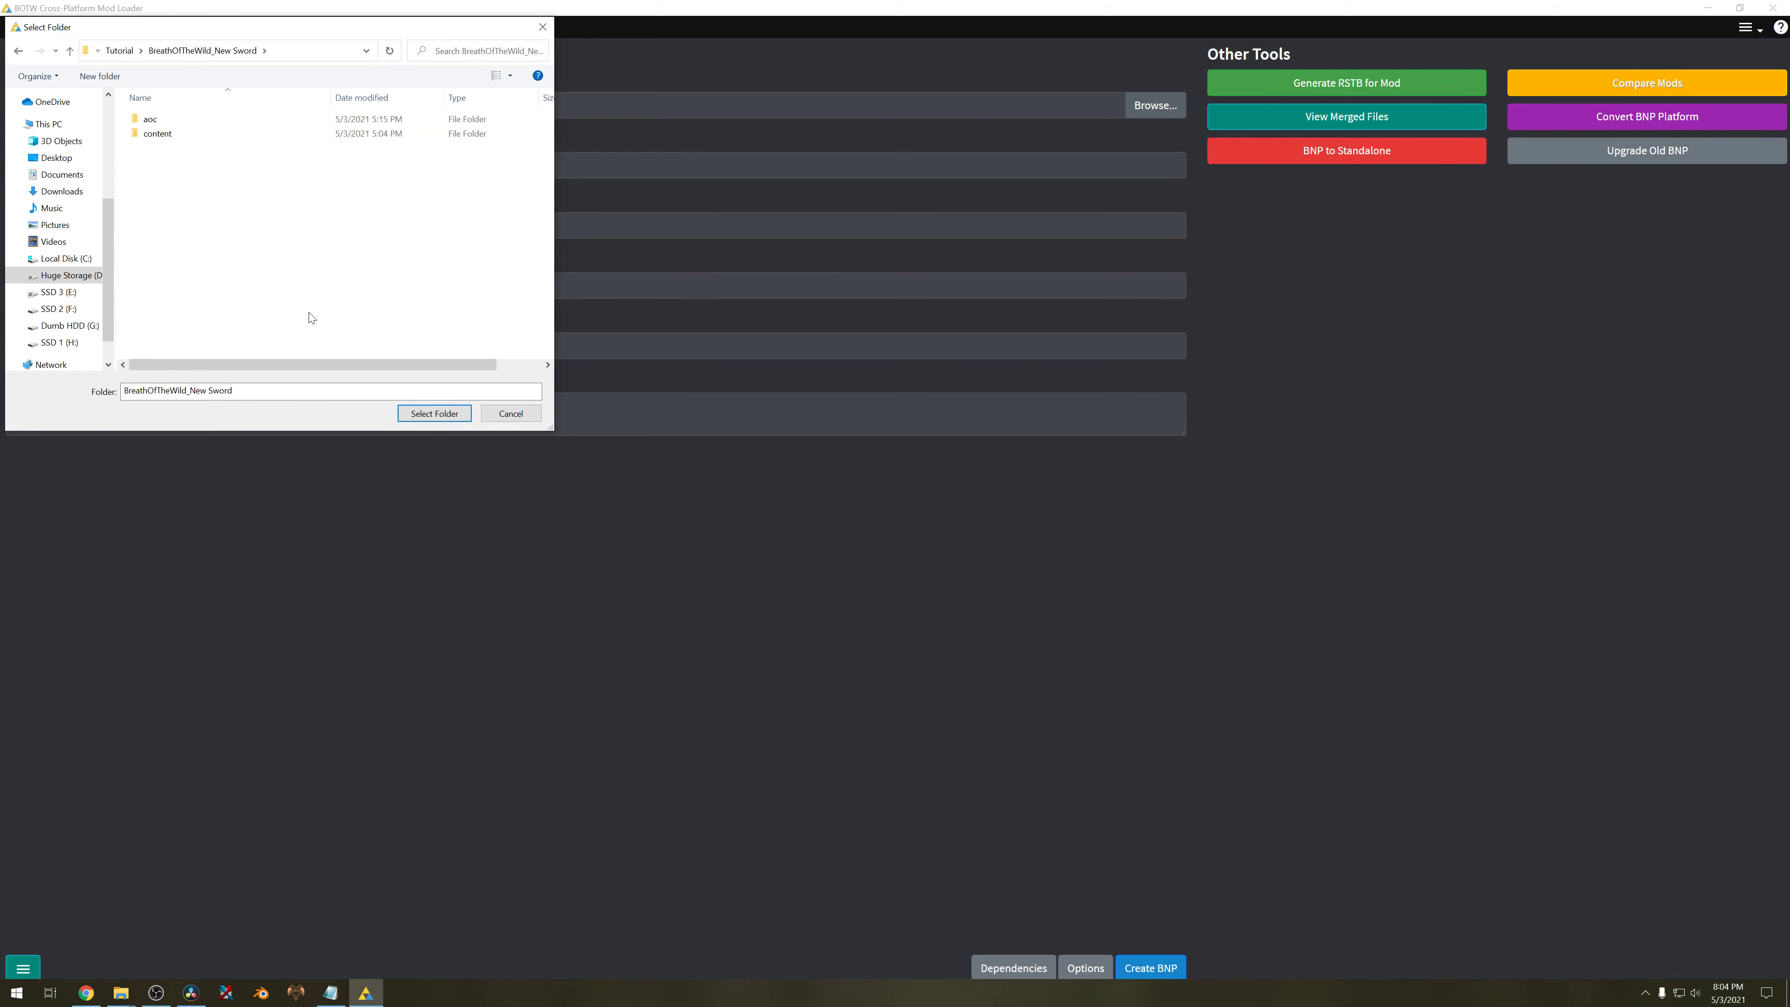
pyautogui.click(434, 413)
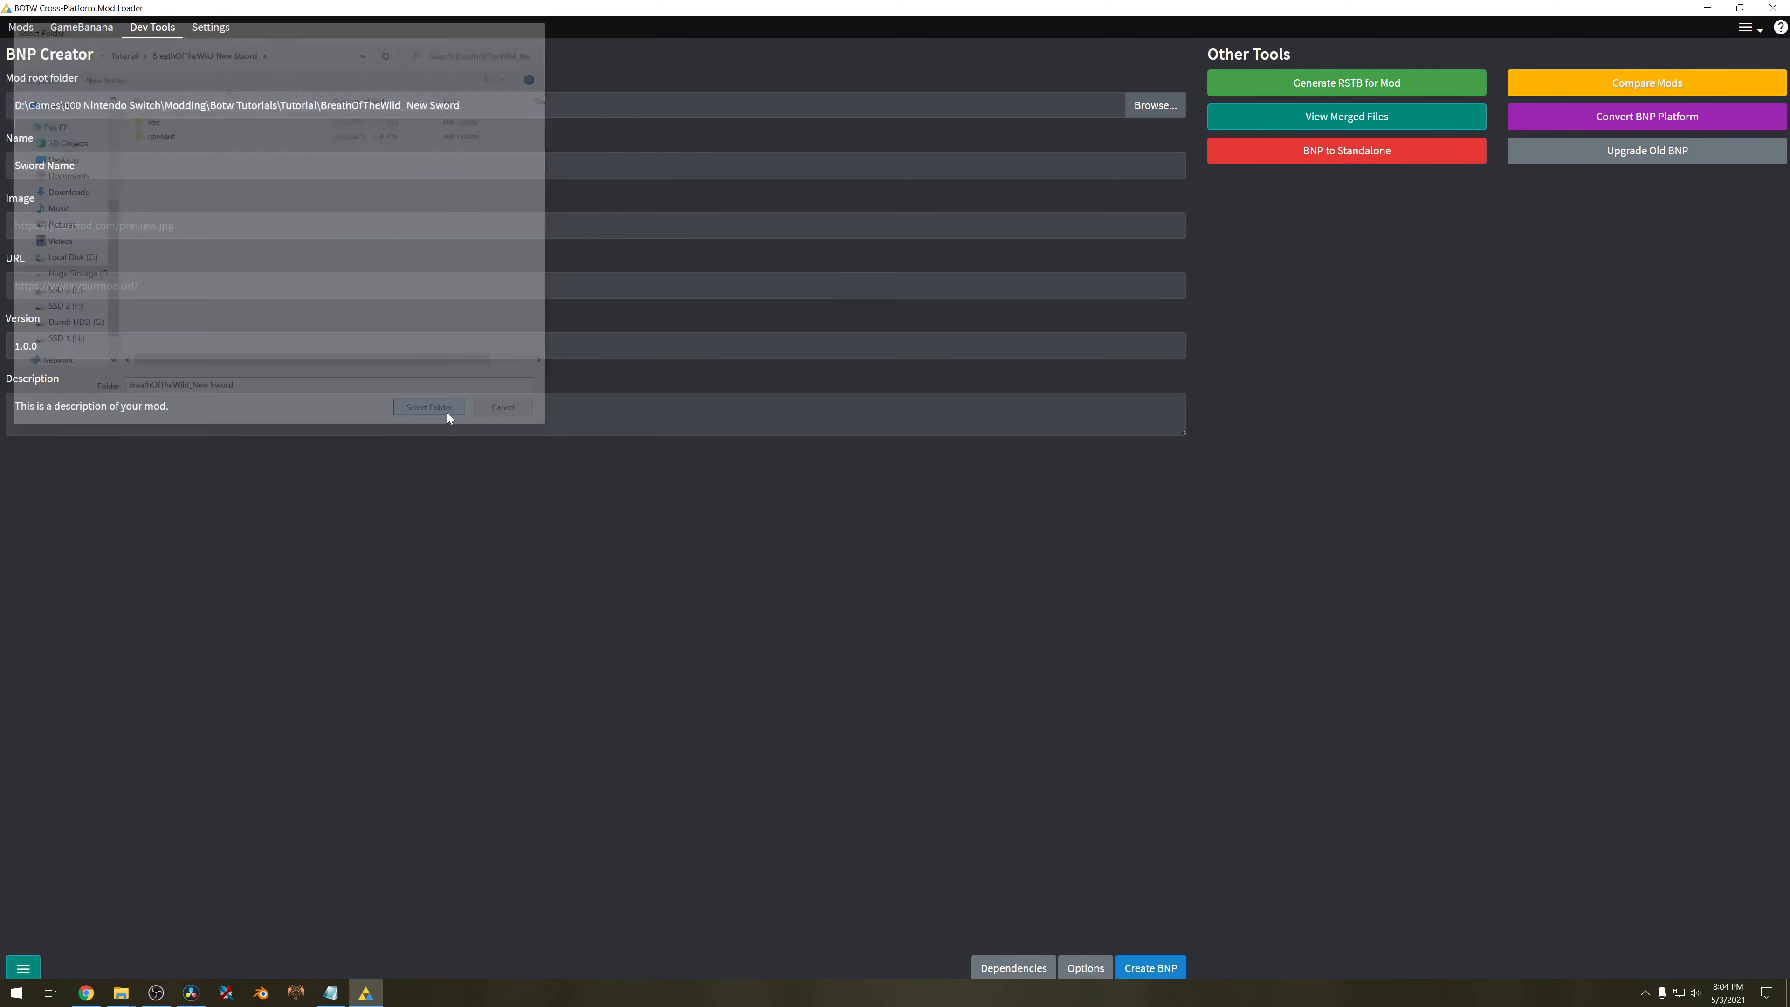